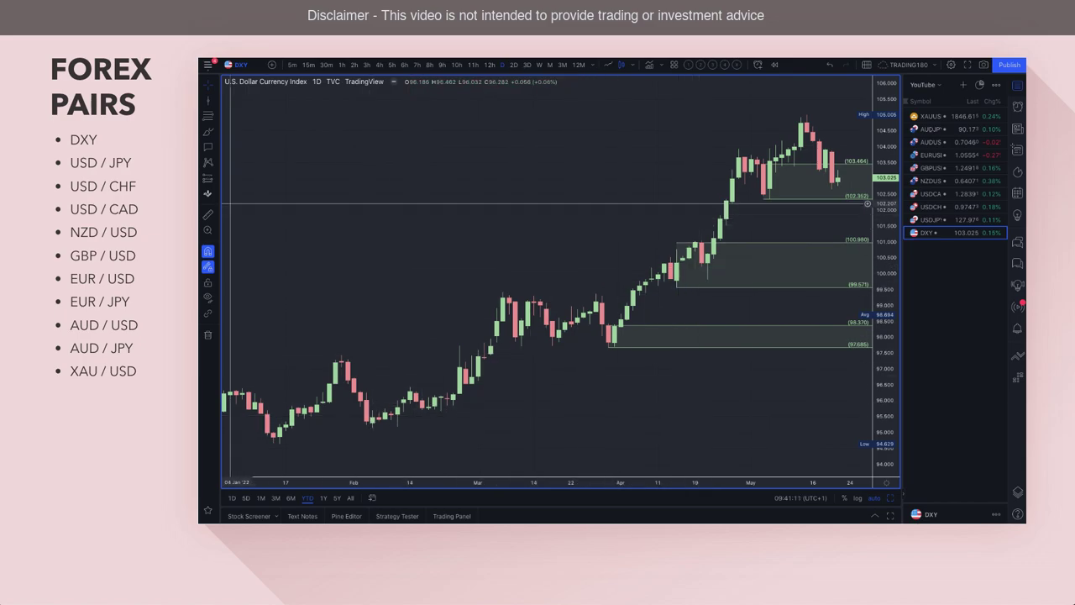
Brush a circle under the latest DXY candles in the 103.464–102.352 zone and an arrow rising from it
left_click(207, 135)
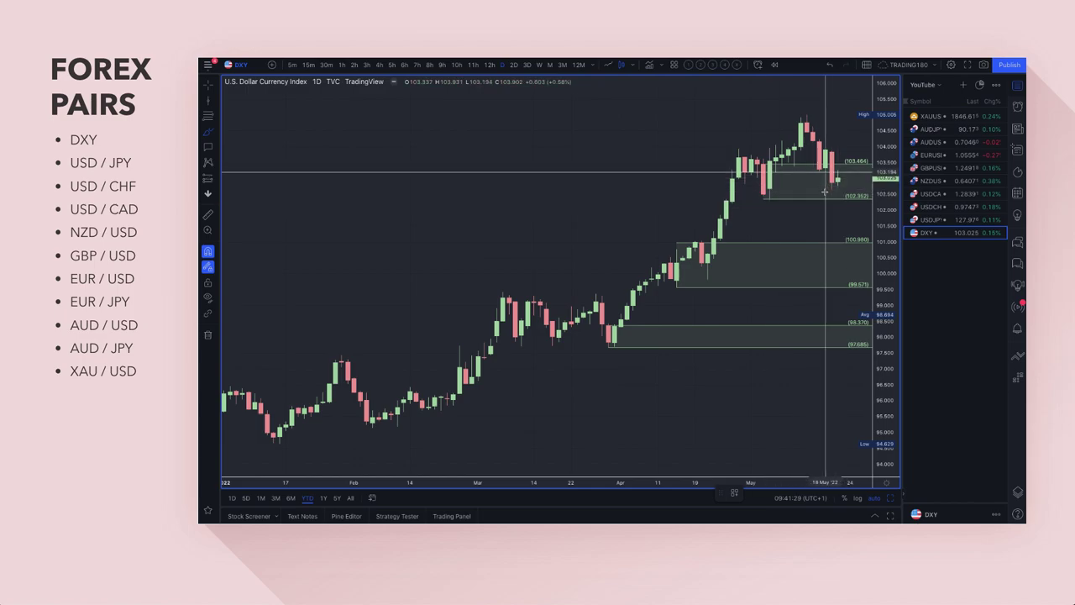
left_click_drag(835, 176, 794, 179)
scroll(789, 178, "up", 5)
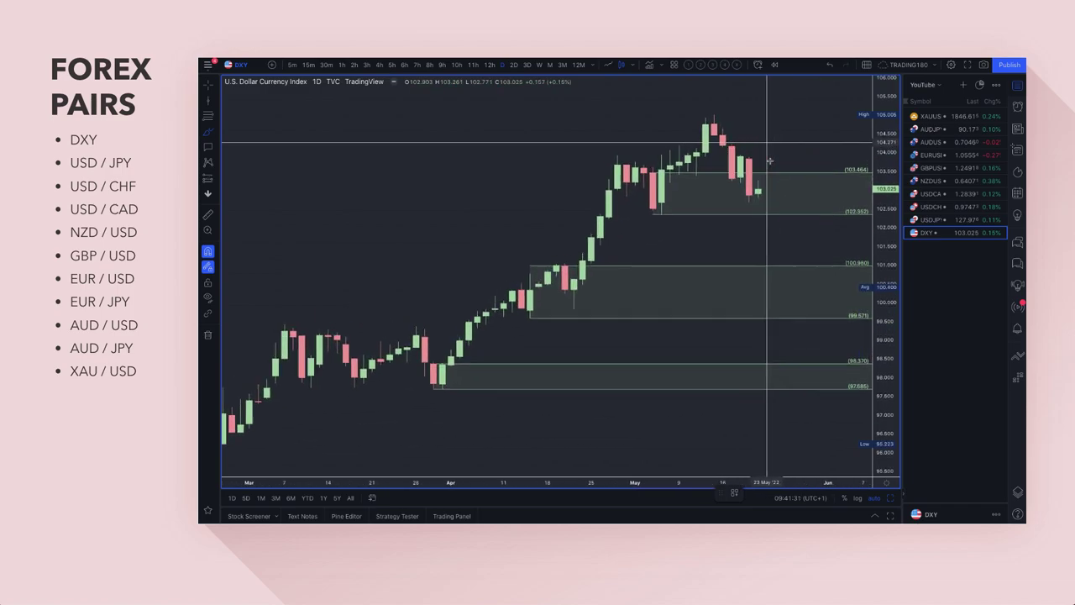
mouse_move(754, 198)
left_mouse_down()
mouse_move(737, 213)
mouse_move(769, 205)
mouse_move(754, 200)
mouse_move(798, 158)
mouse_move(806, 173)
left_mouse_up()
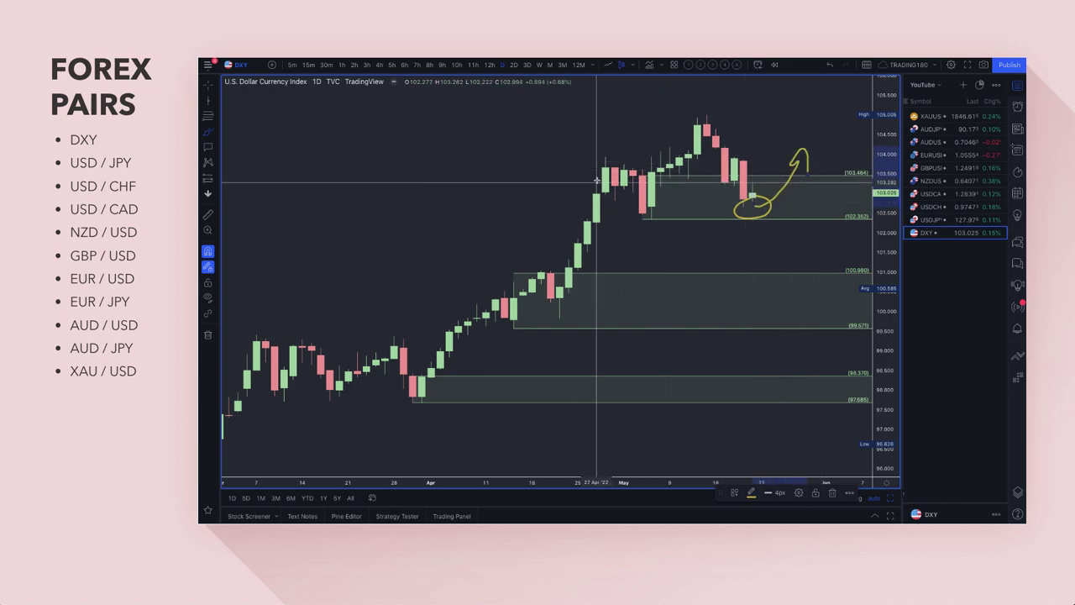
Brush a path falling from the circle into the 100.980–99.571 zone and rebounding upward, and circle its turning point
left_click(208, 117)
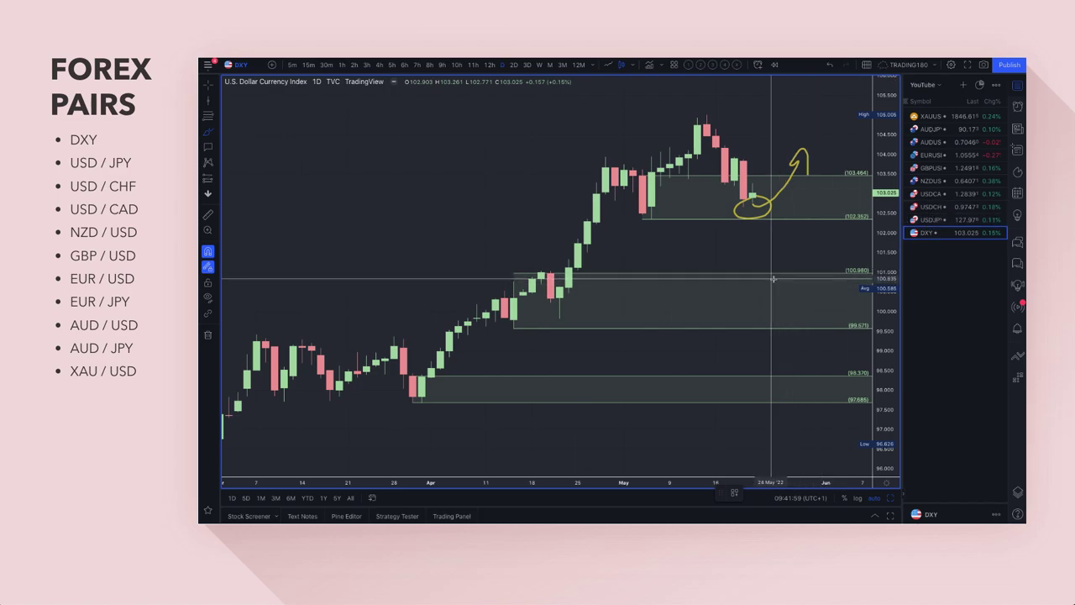
mouse_move(752, 206)
left_mouse_down()
mouse_move(778, 303)
mouse_move(803, 247)
mouse_move(825, 239)
mouse_move(827, 250)
left_mouse_up()
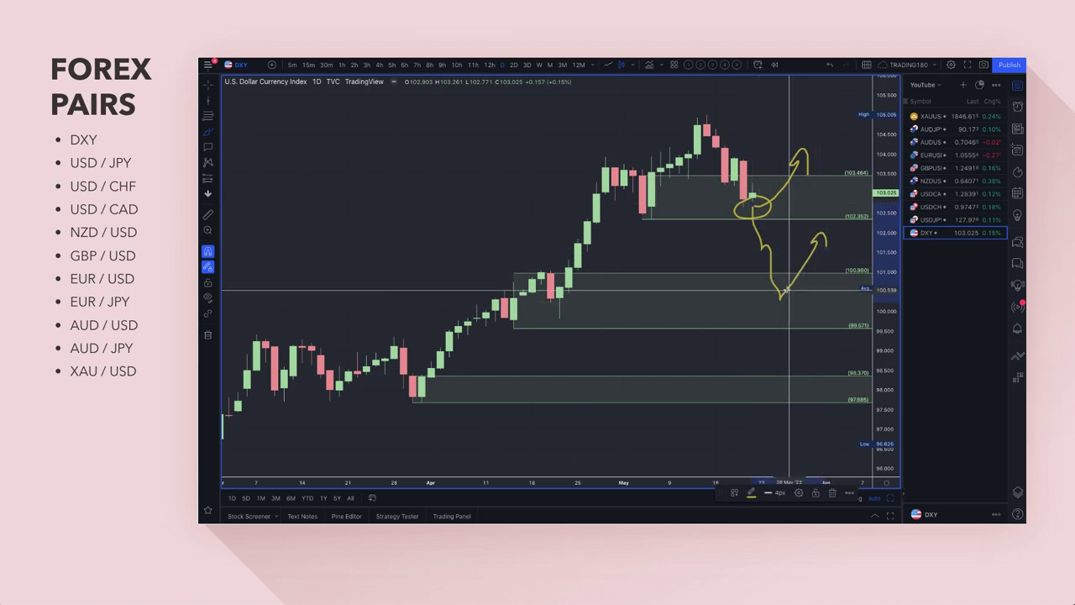
mouse_move(772, 284)
left_mouse_down()
mouse_move(792, 300)
mouse_move(769, 289)
left_mouse_up()
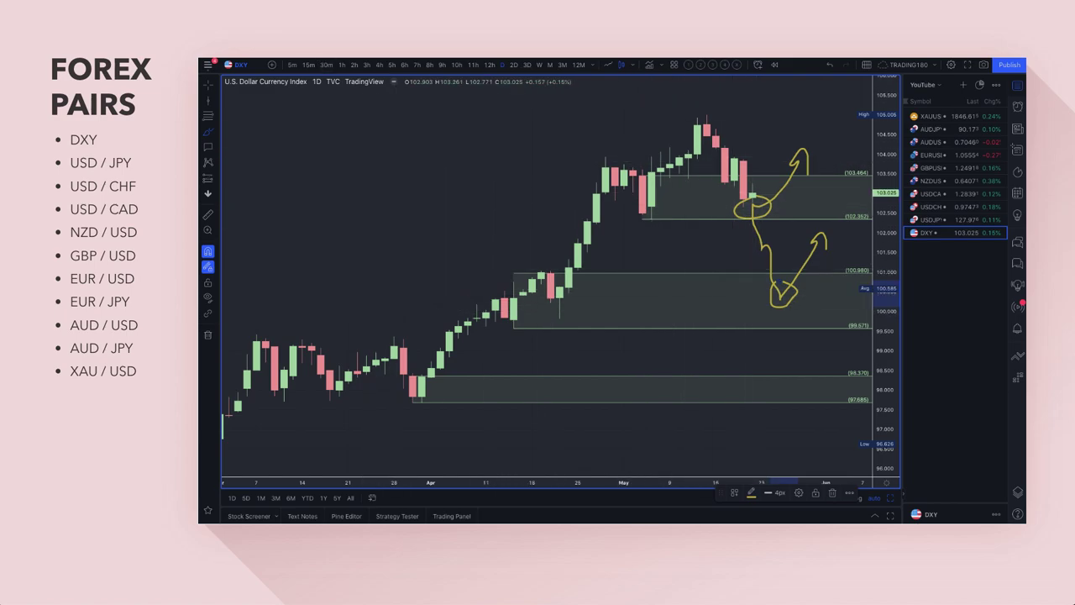
Switch to the Bloomberg article on the Fed's half-point hikes and highlight its opening paragraph while reading
left_click(323, 57)
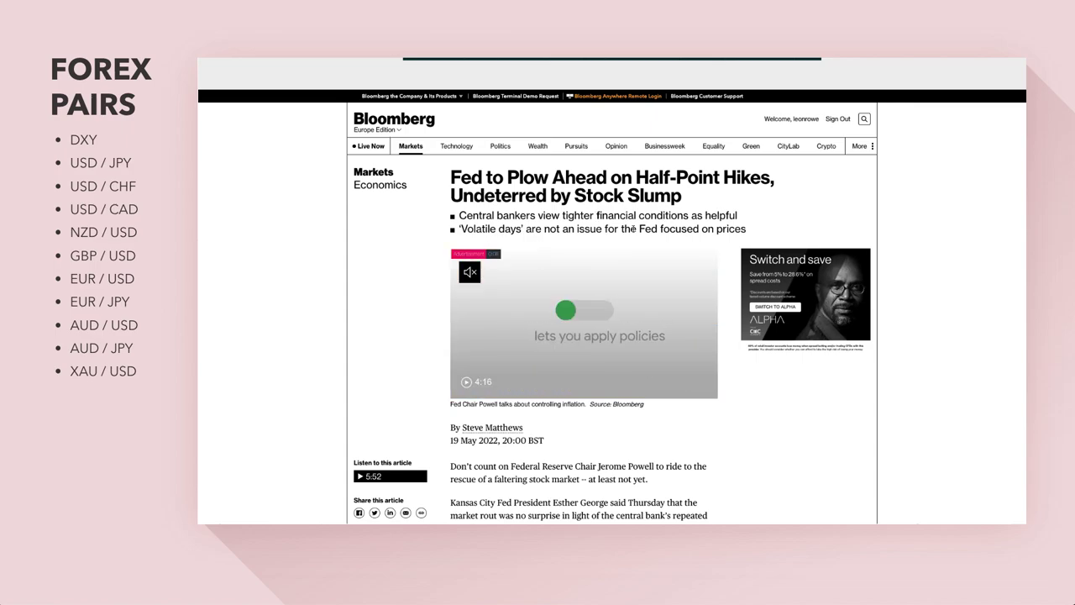
scroll(728, 228, "down", 2)
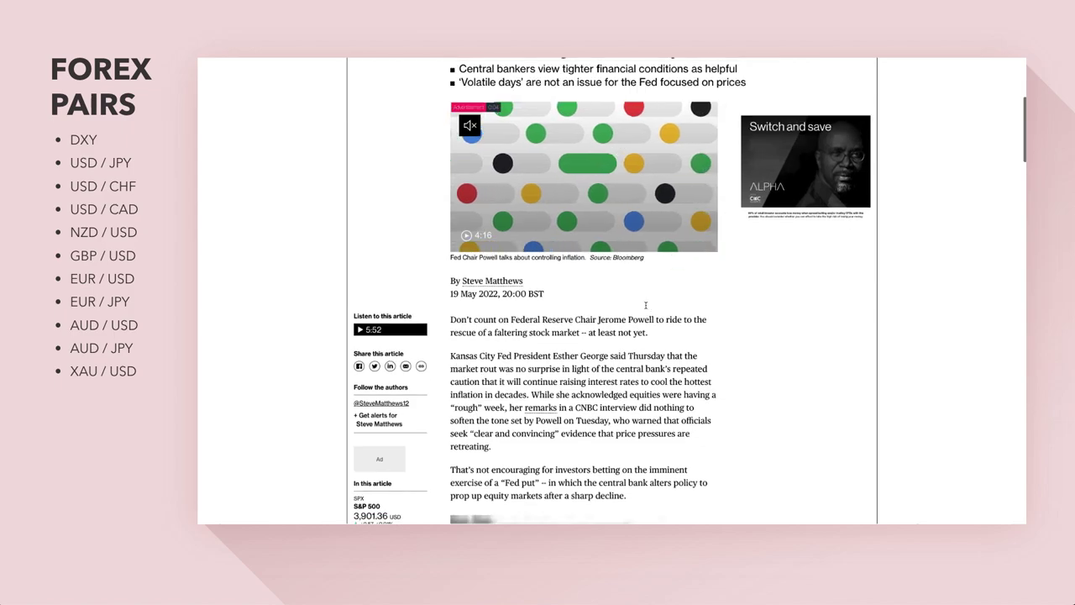
left_click_drag(491, 320, 640, 333)
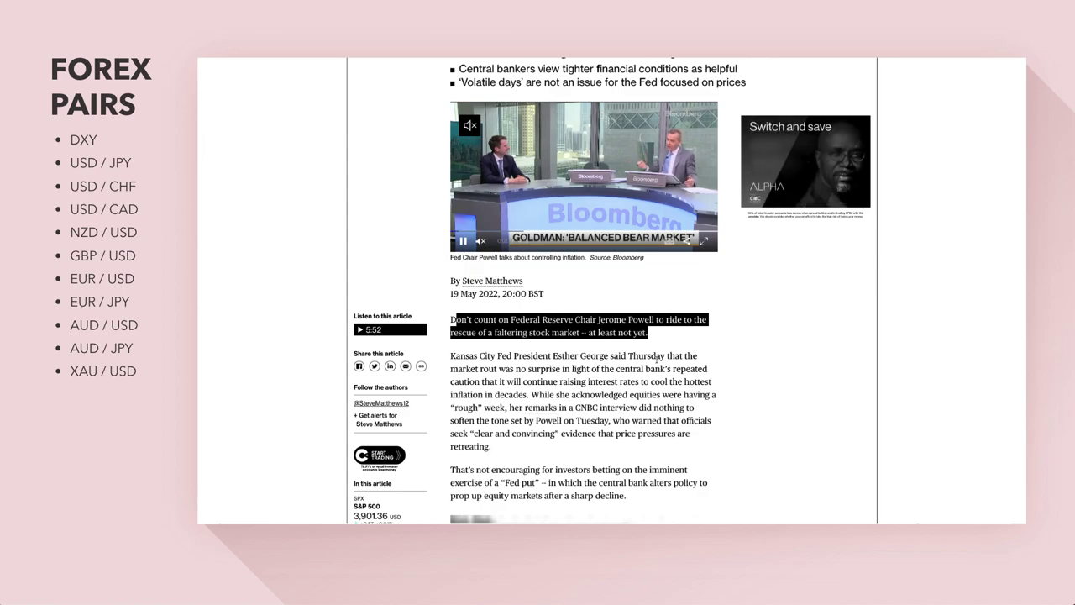
scroll(657, 359, "down", 1)
left_click(633, 359)
scroll(549, 357, "down", 5)
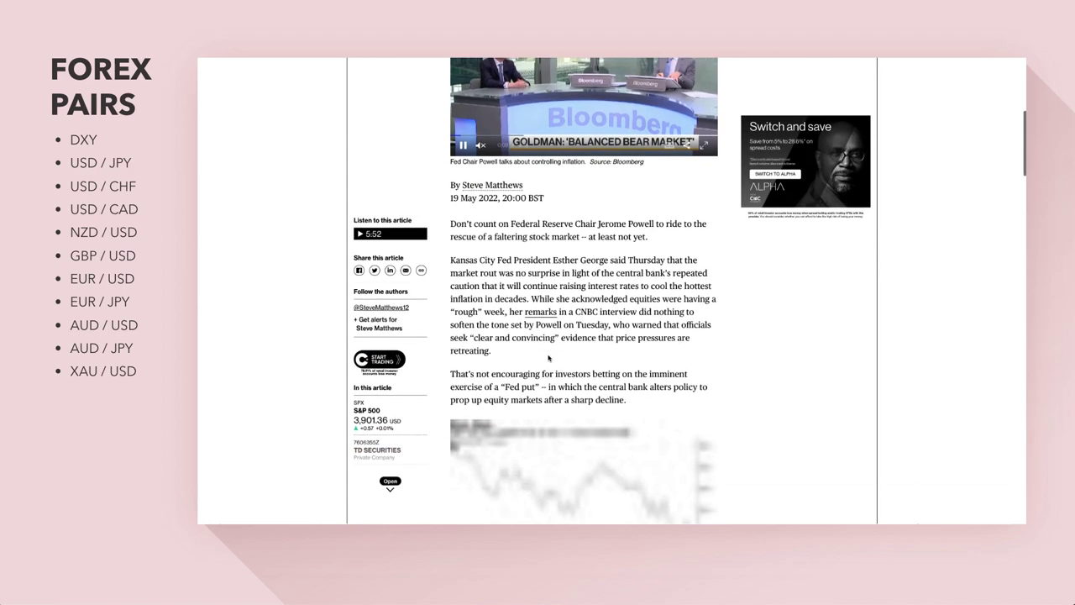
scroll(580, 286, "up", 3)
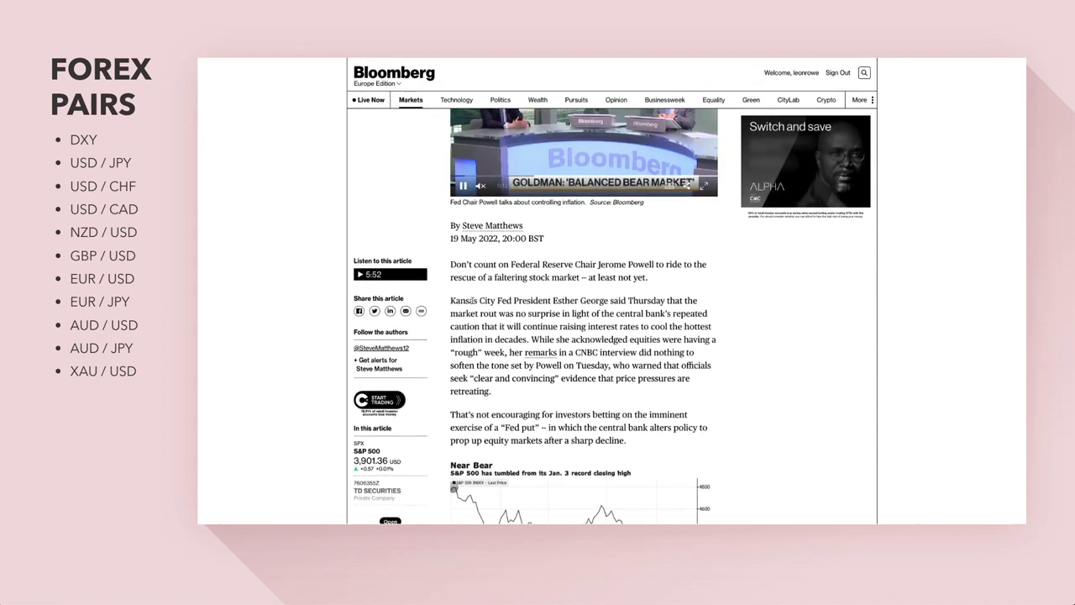
Read the article's second paragraph on the market rout and interest rates, highlighting it through "retreating"
left_click_drag(450, 299, 509, 301)
left_click_drag(591, 301, 663, 300)
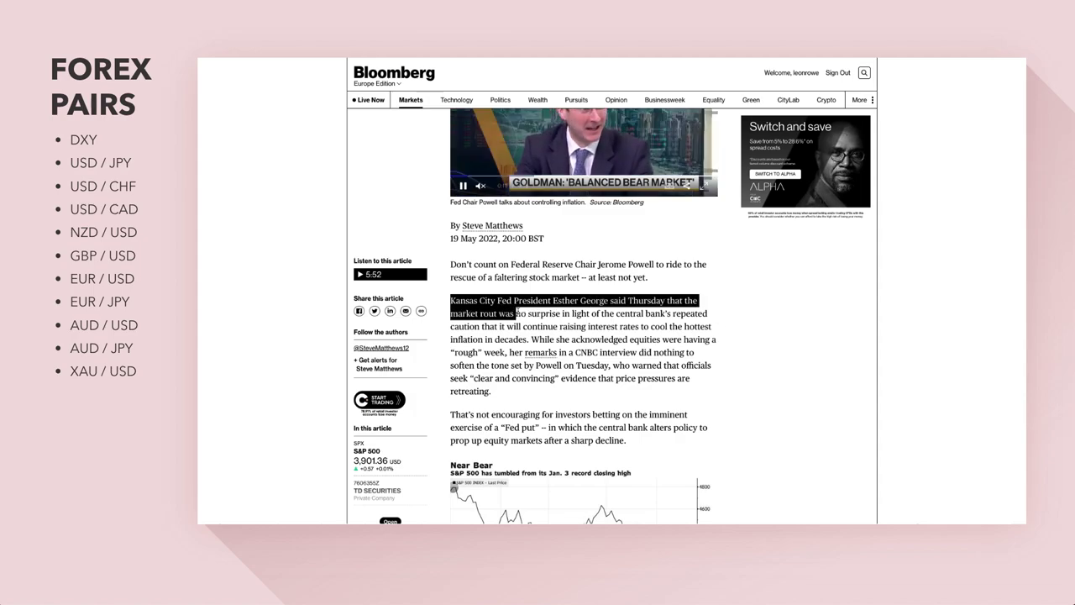
left_click_drag(516, 312, 544, 327)
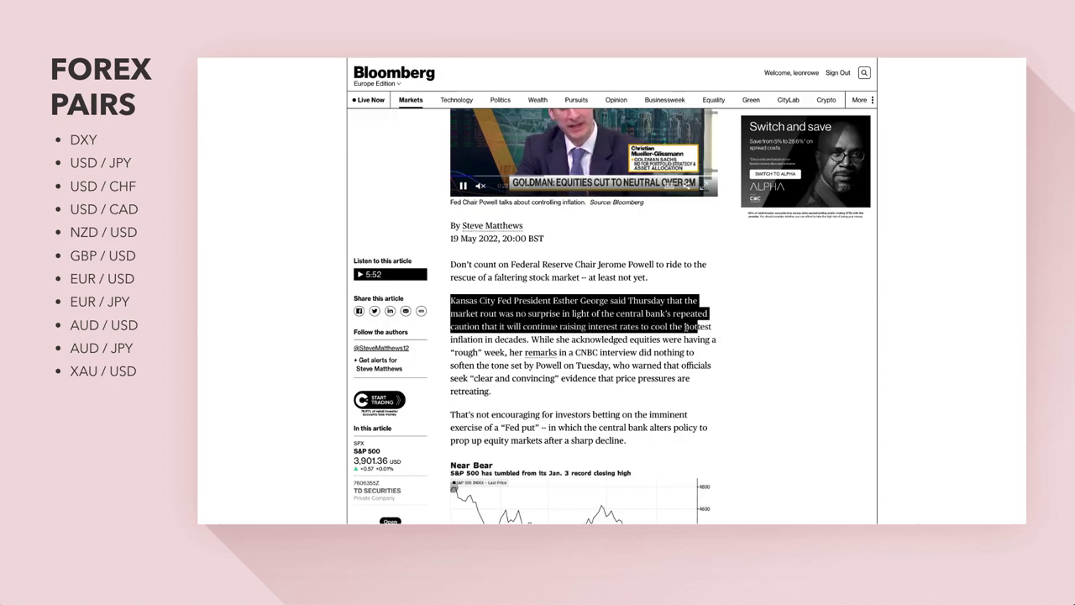
left_click_drag(685, 326, 530, 338)
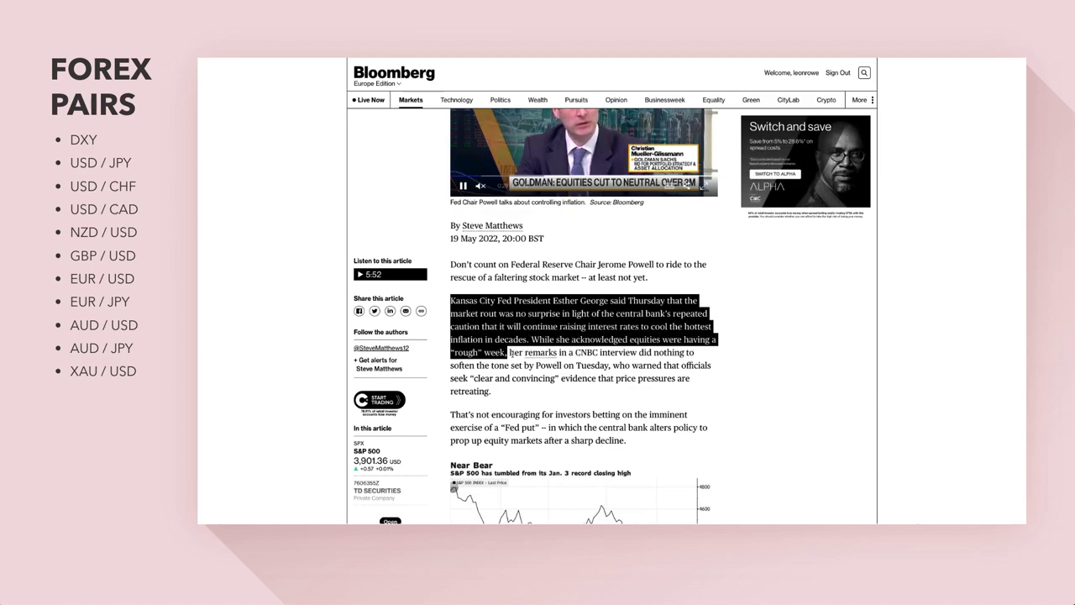
left_click_drag(510, 352, 577, 353)
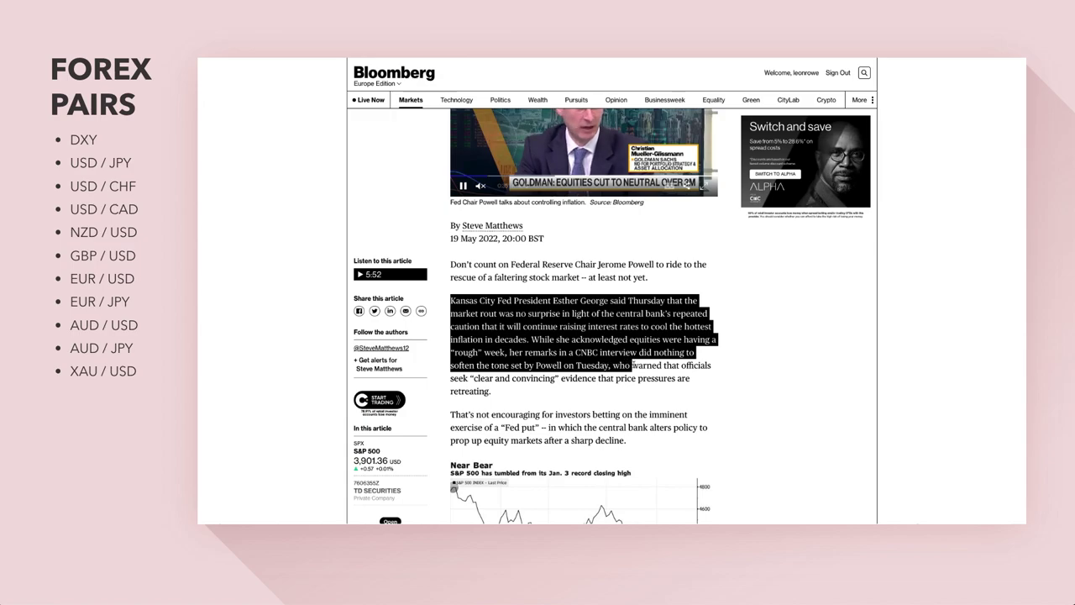
left_click_drag(634, 365, 571, 377)
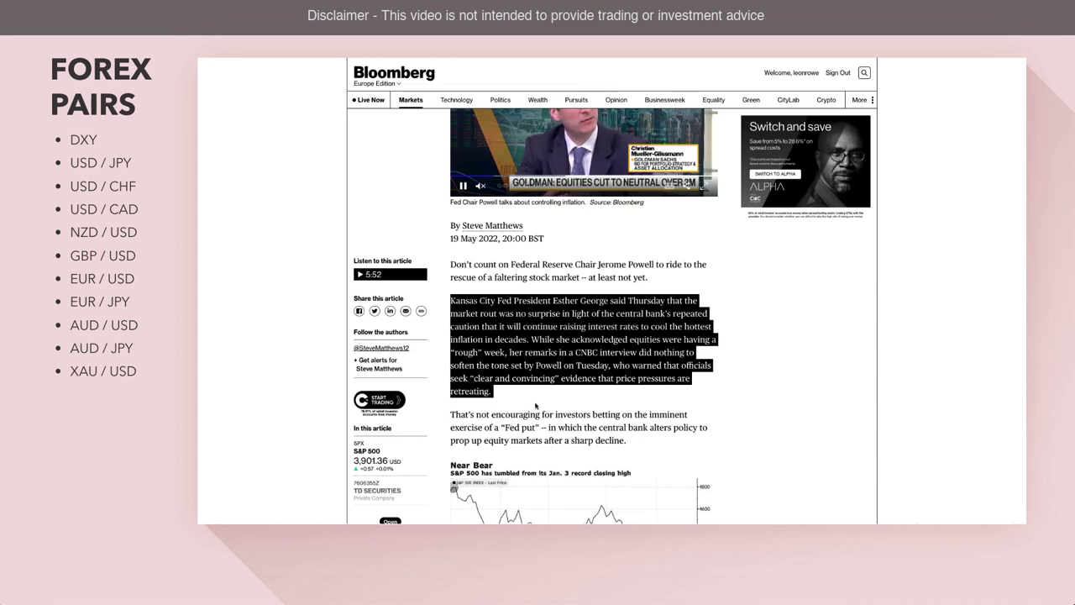
Highlight the "Fed put" paragraph and read on past the S&P 500 chart to the rate-hike paragraph
scroll(535, 406, "down", 1)
left_click_drag(470, 376, 683, 389)
left_click_drag(602, 400, 563, 402)
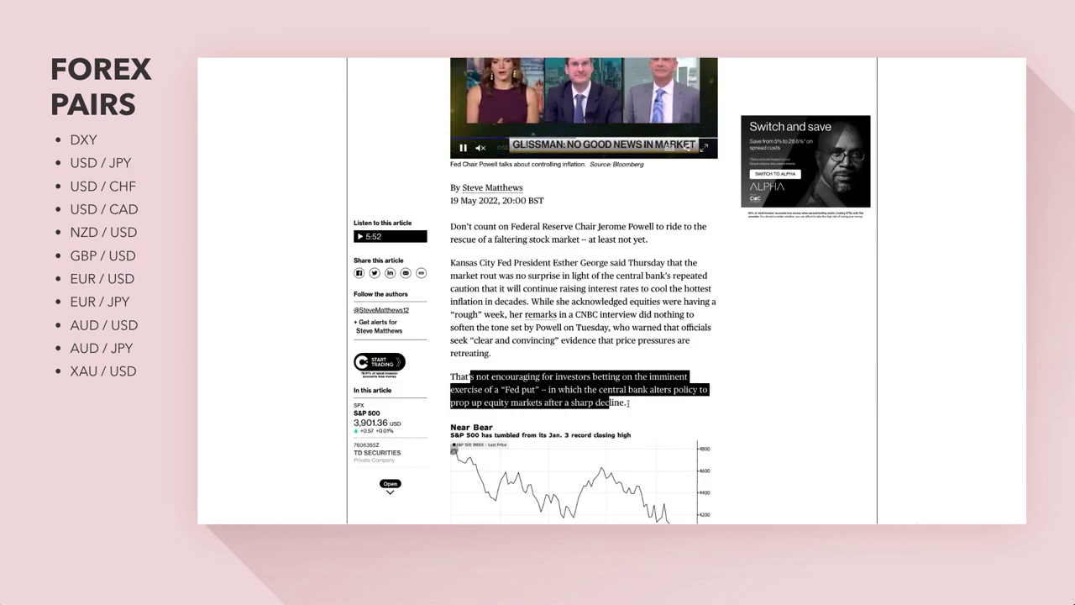
scroll(627, 403, "down", 2)
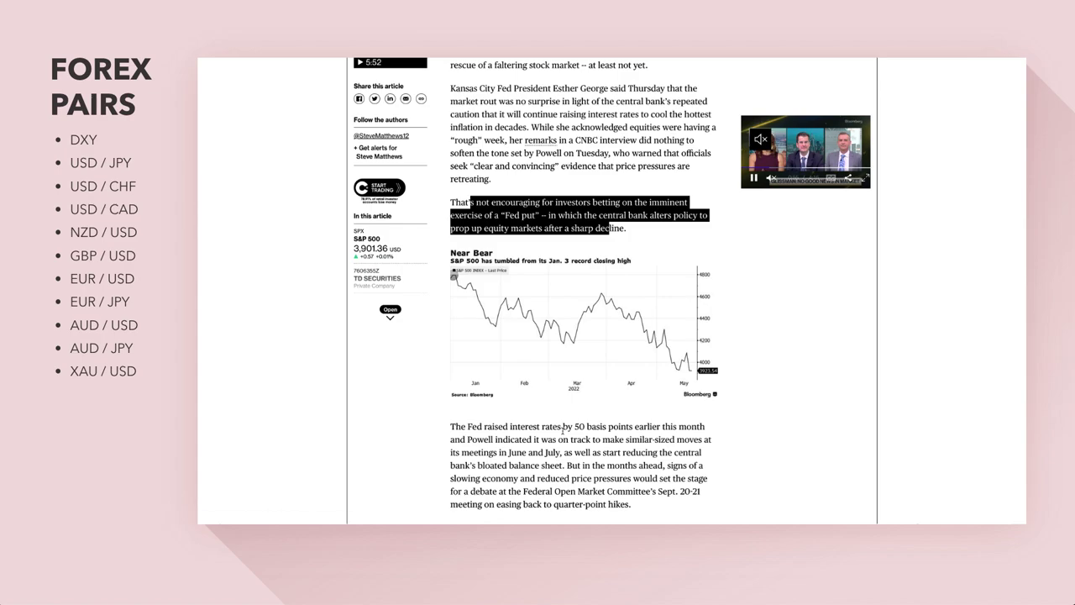
scroll(562, 428, "up", 5)
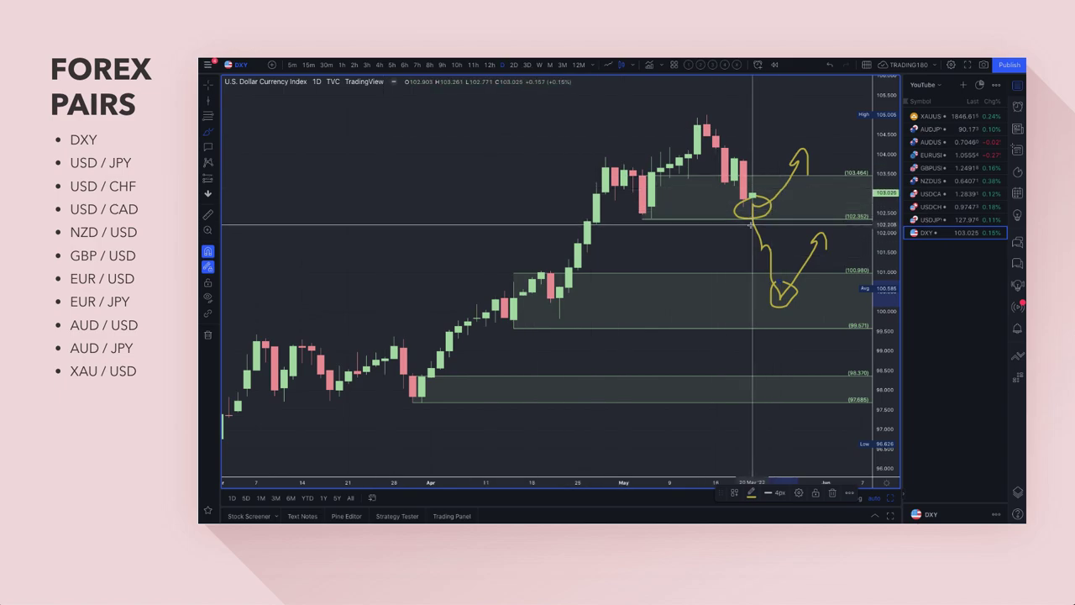
Return to the DXY chart in TradingView and examine the latest candles against the three demand zones
left_click(210, 134)
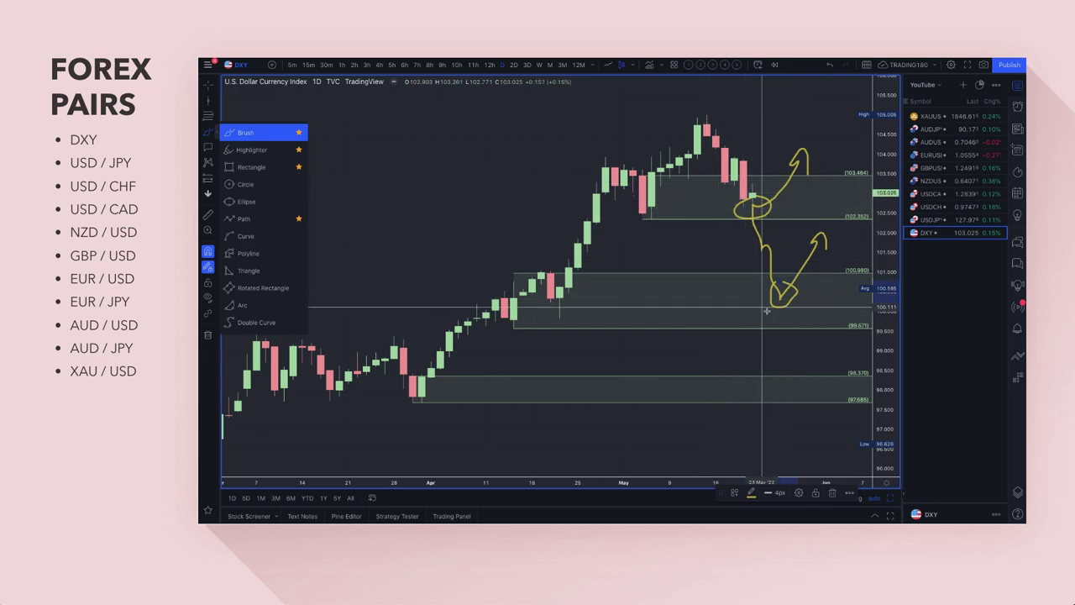
scroll(787, 249, "down", 3)
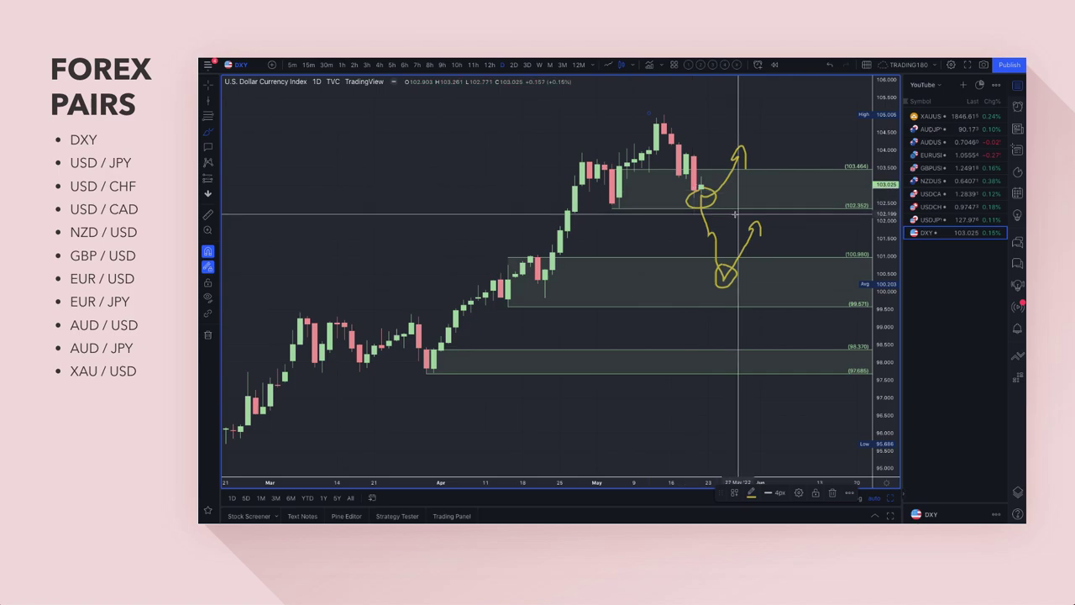
scroll(735, 214, "up", 3)
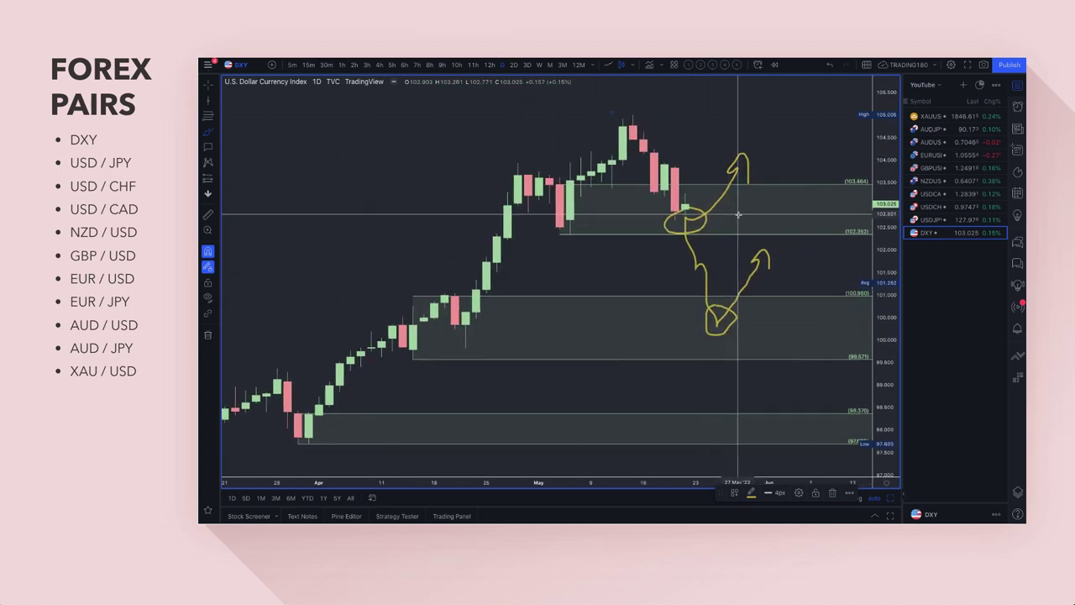
left_click(654, 162)
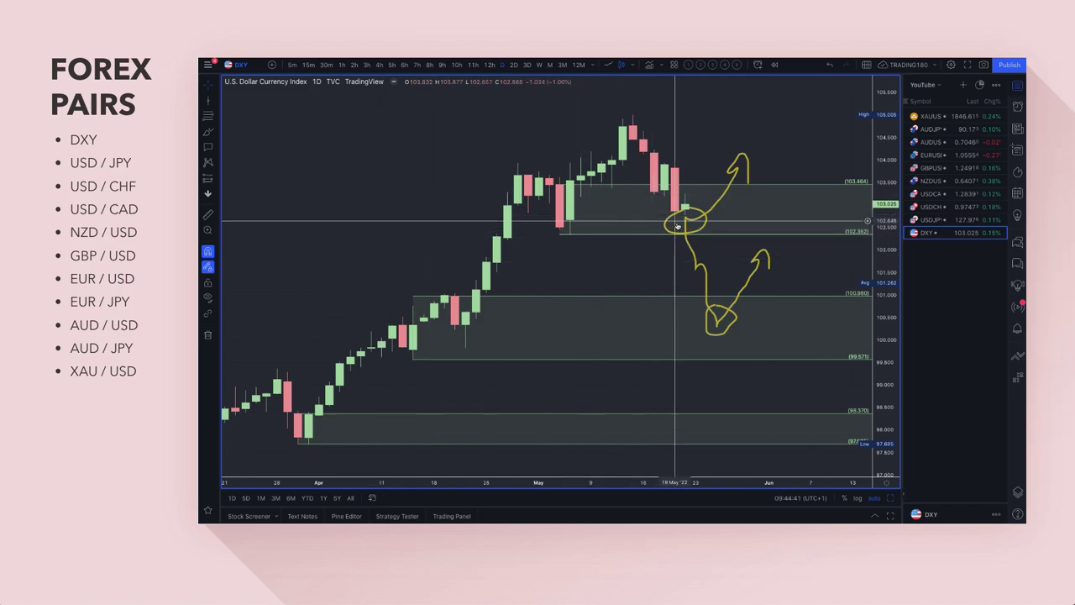
scroll(684, 227, "down", 3)
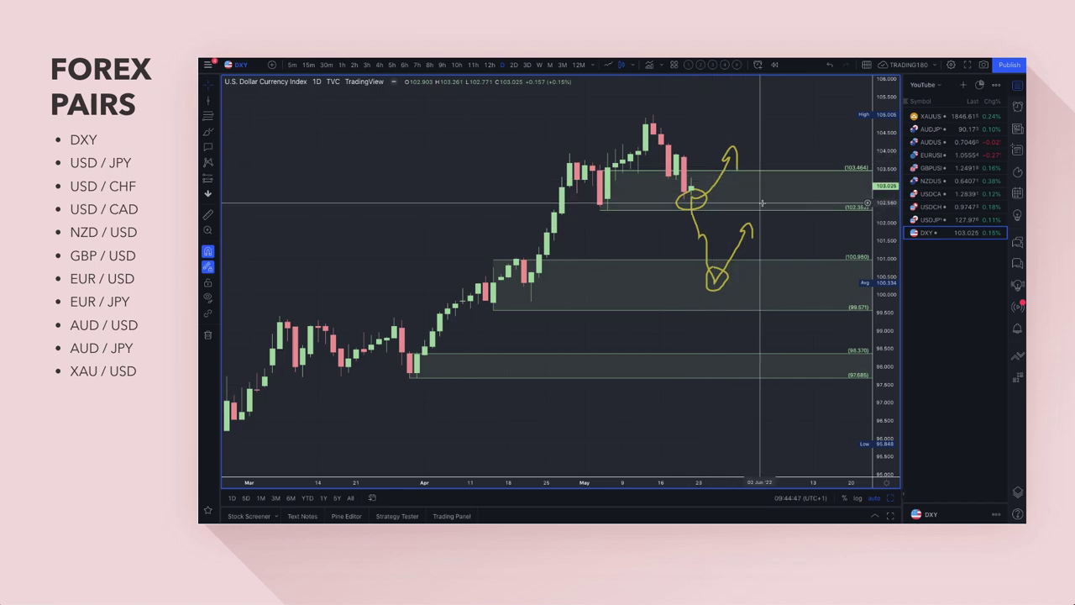
scroll(515, 314, "up", 2)
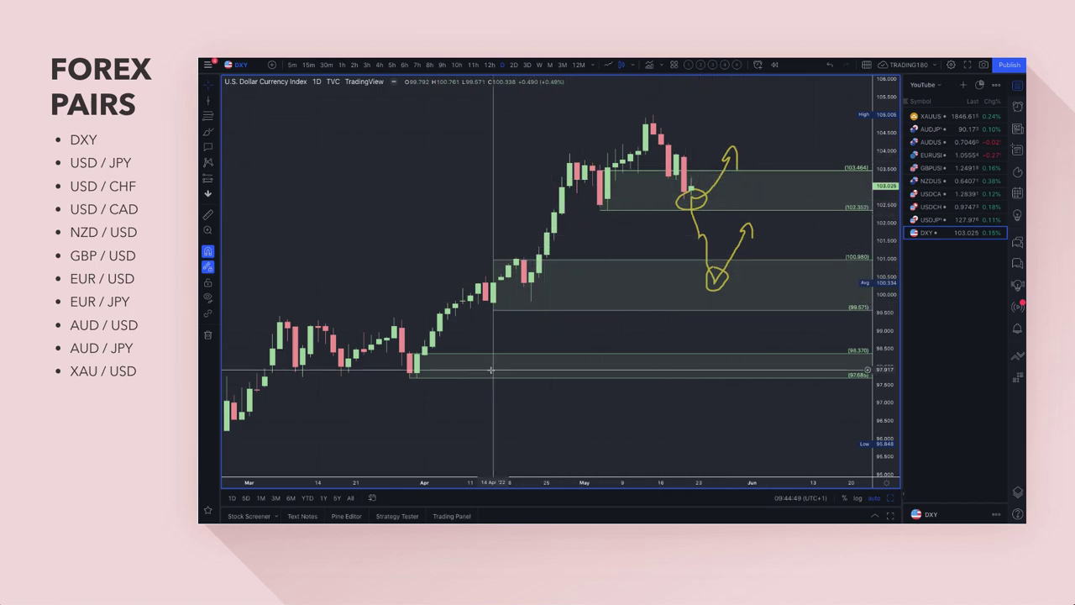
scroll(582, 290, "up", 2)
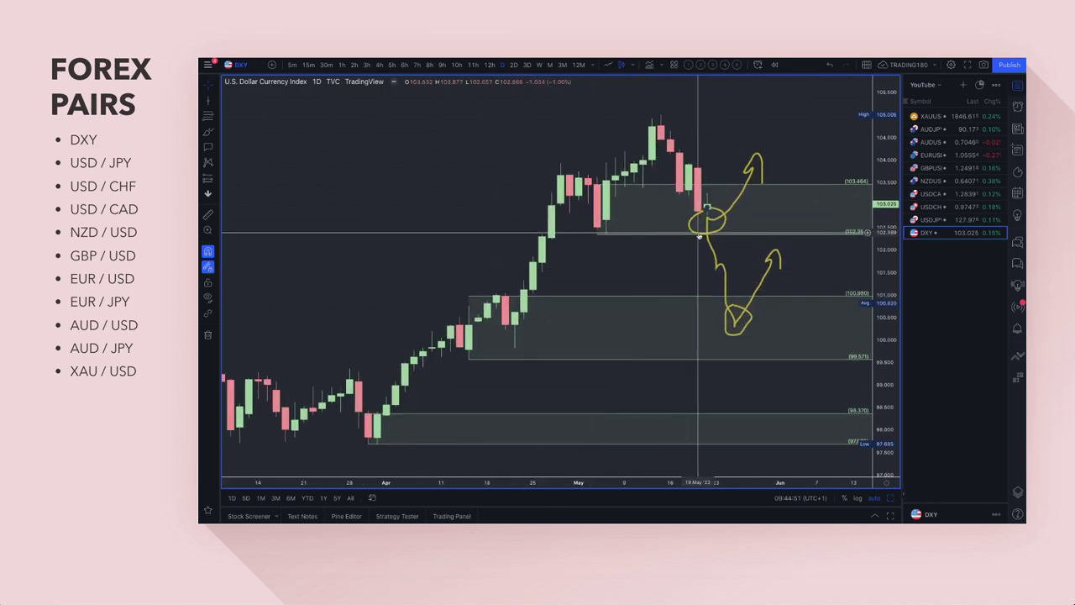
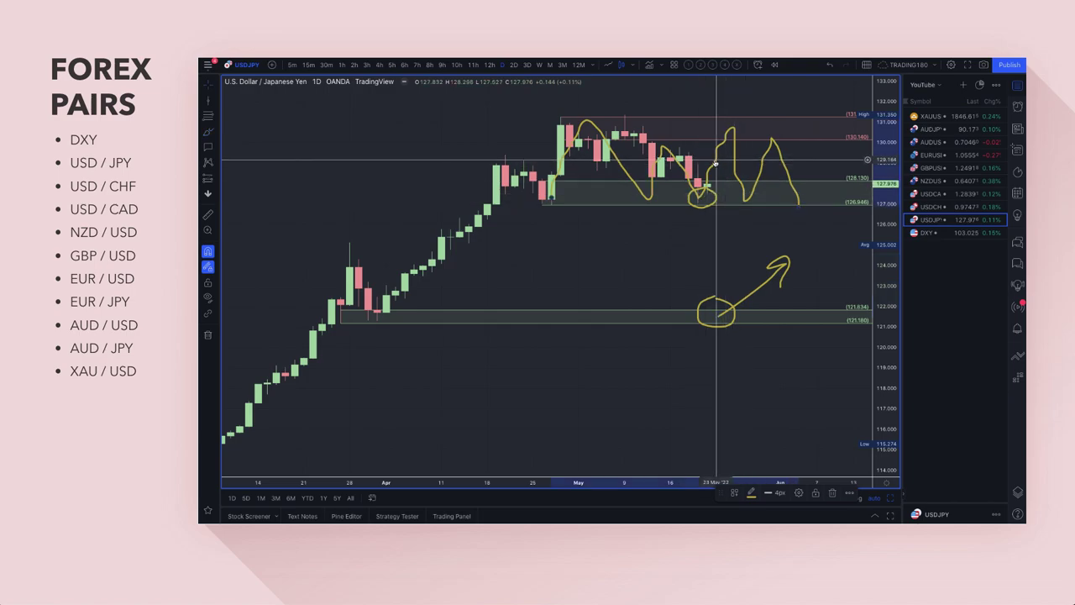
Delete the zigzag brush stroke on the USDJPY chart and brush an arrow rising from the circled lows in the demand zone
key("Delete")
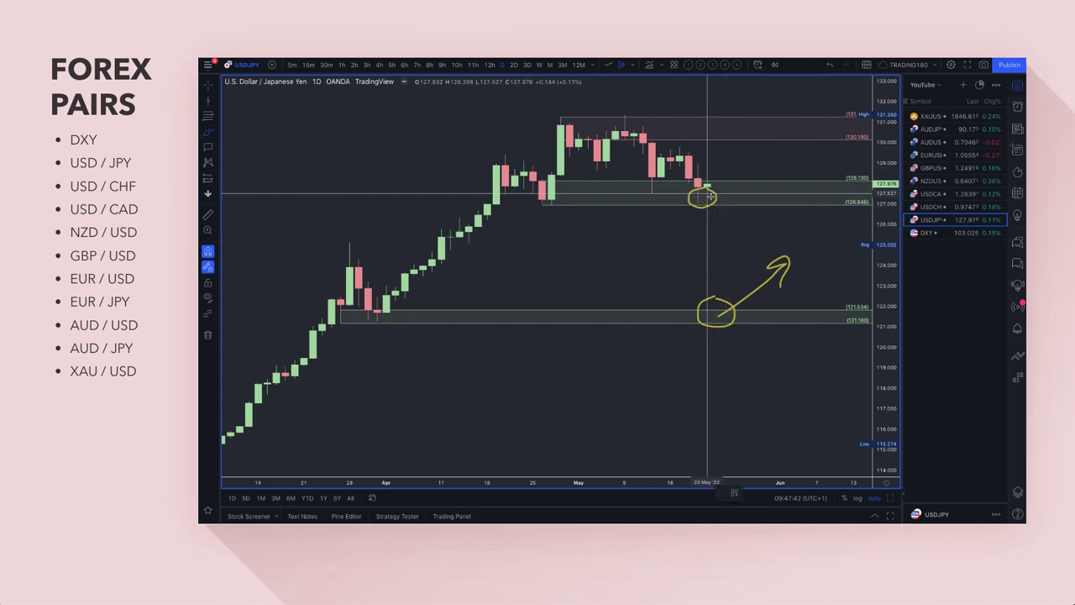
left_click_drag(710, 195, 765, 157)
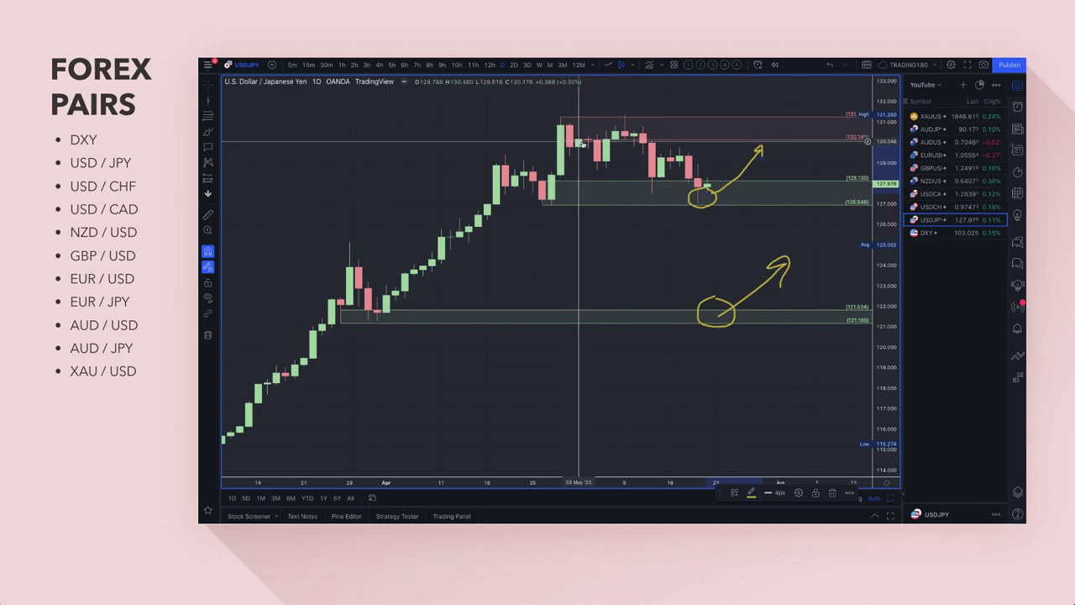
Move the USDJPY supply zone's lower edge to 130.280 and add a zone from 129.784 to 129.110 with the "1. SUPPLY" template
left_click_drag(584, 143, 652, 134)
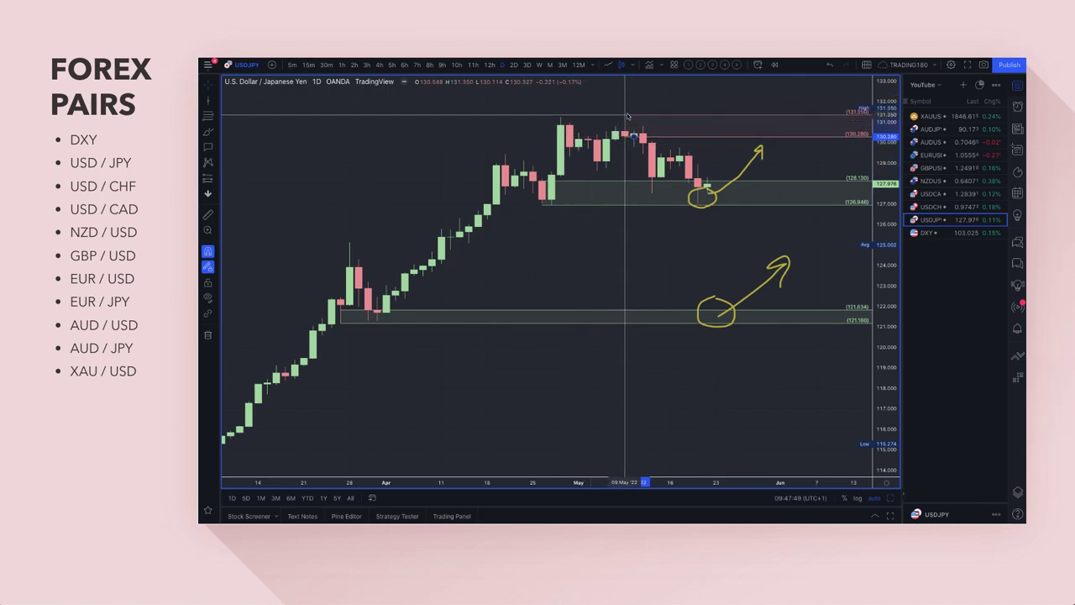
left_click(208, 116)
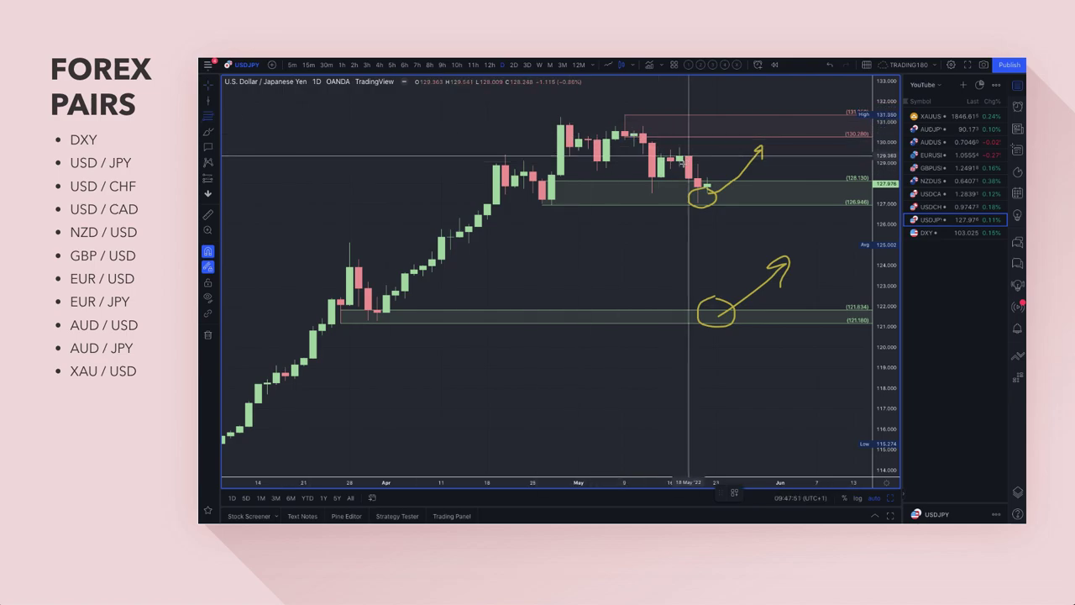
left_click_drag(684, 159, 679, 147)
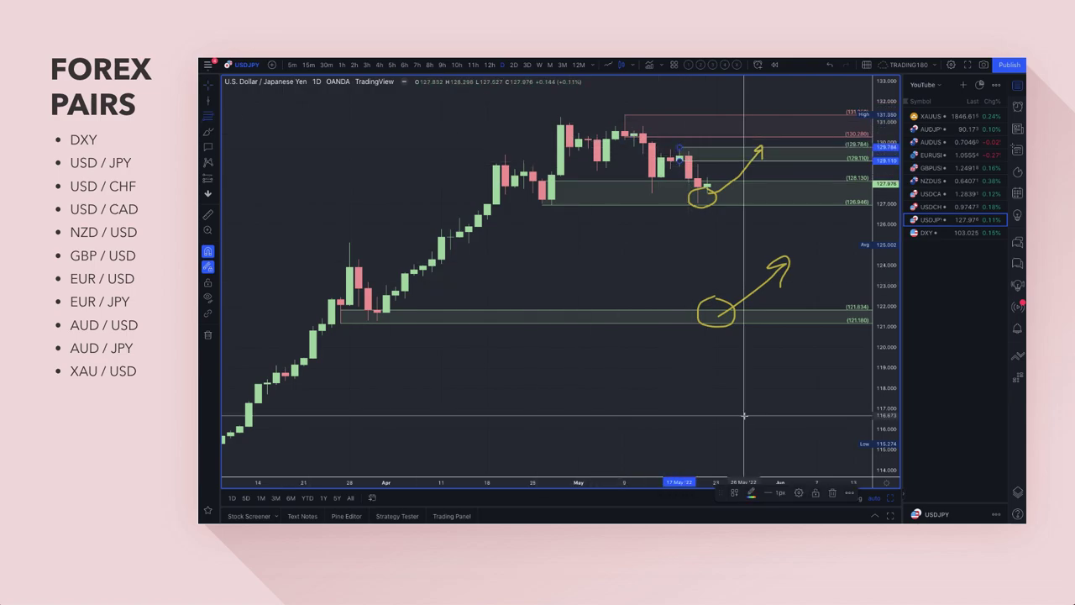
left_click(733, 492)
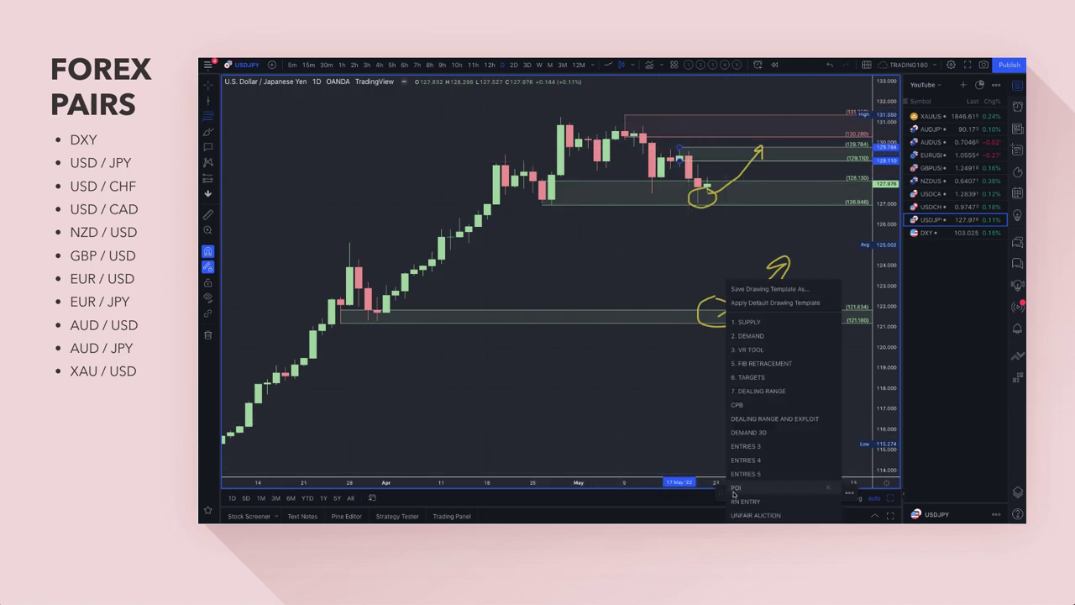
left_click(751, 322)
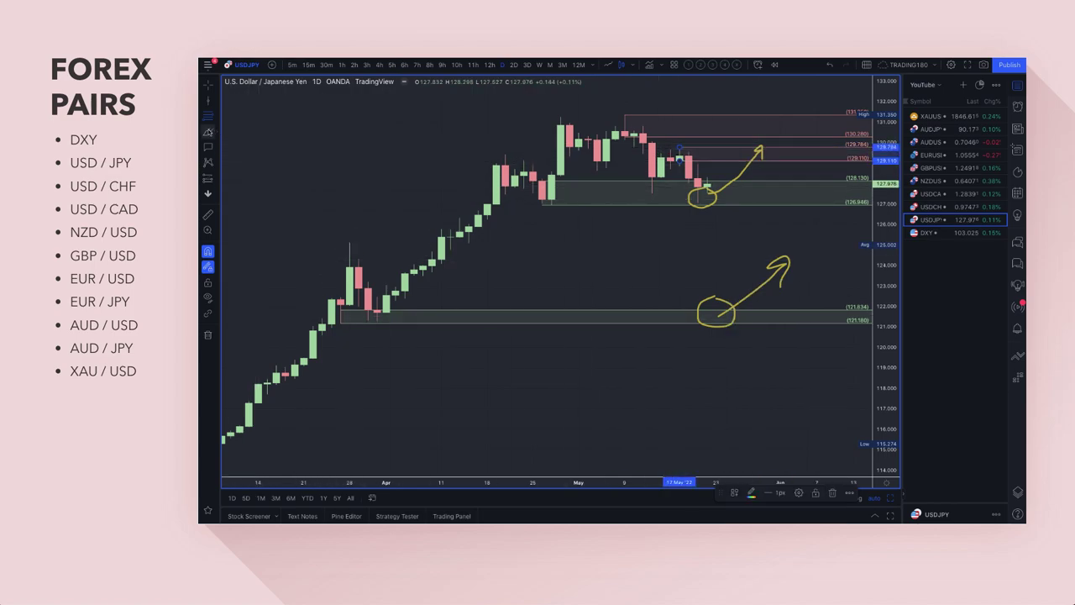
Brush a freehand mark within the upper USDJPY supply zone, ahead of the latest candles
left_click(210, 133)
mouse_move(743, 115)
left_mouse_down()
mouse_move(734, 117)
mouse_move(741, 128)
mouse_move(750, 122)
mouse_move(781, 154)
mouse_move(794, 139)
left_mouse_up()
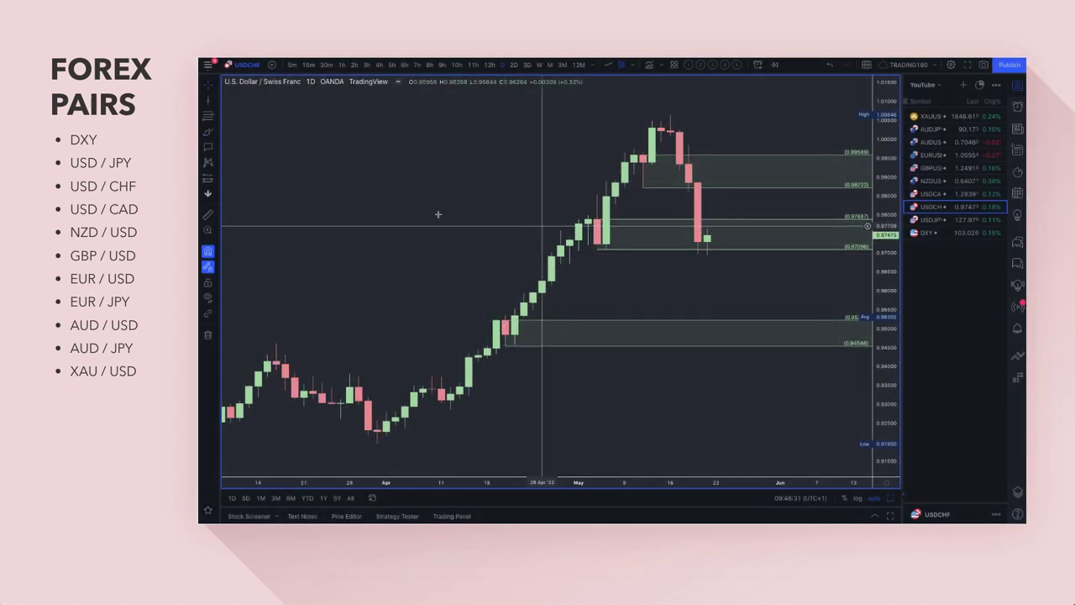
Replace the broken 0.99589–0.98722 demand zone on USDCHF with a supply zone from 1.00646 to 0.99398 at the May peak
left_click(209, 132)
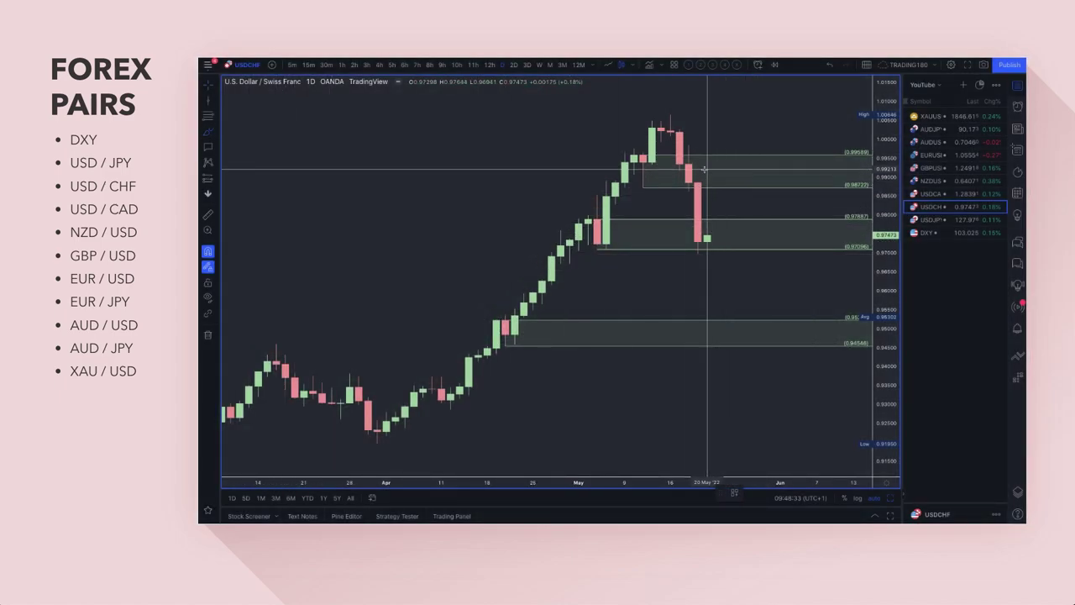
mouse_move(685, 158)
left_mouse_down()
mouse_move(696, 156)
mouse_move(709, 187)
mouse_move(702, 159)
left_mouse_up()
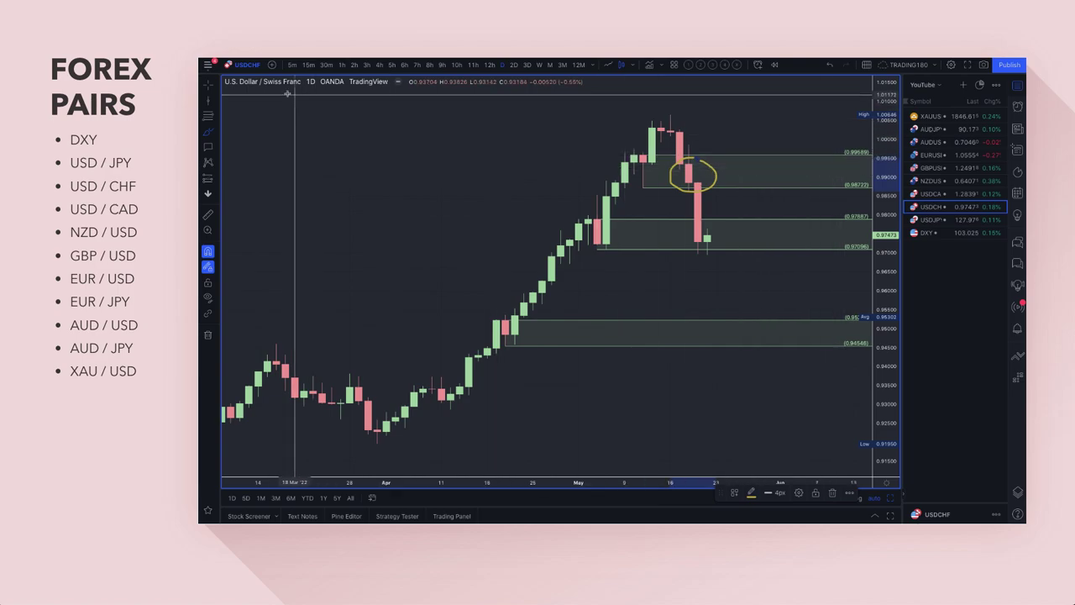
left_click(711, 168)
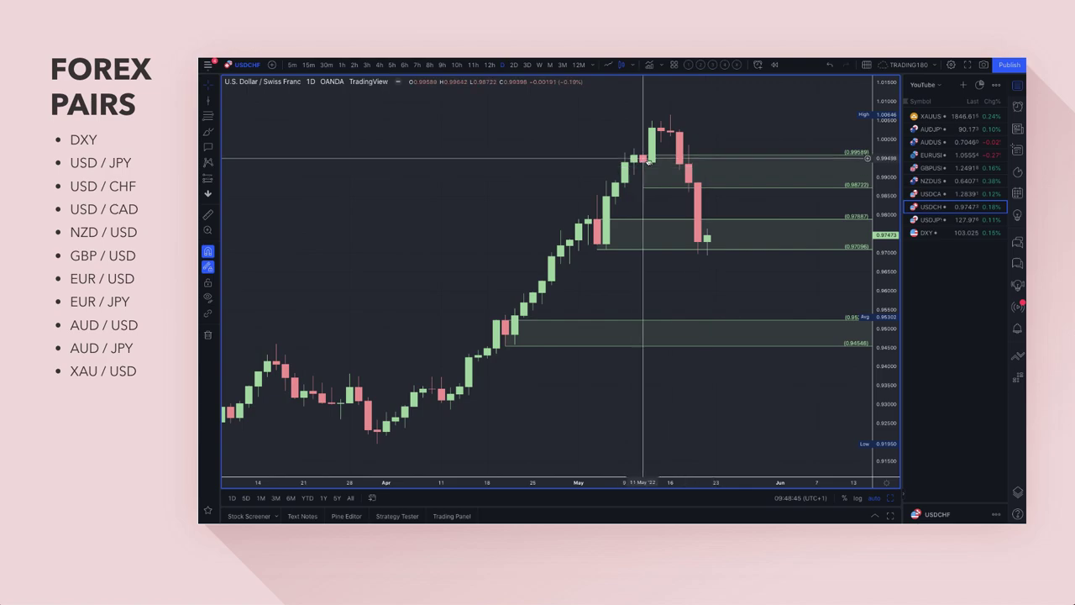
key("Delete")
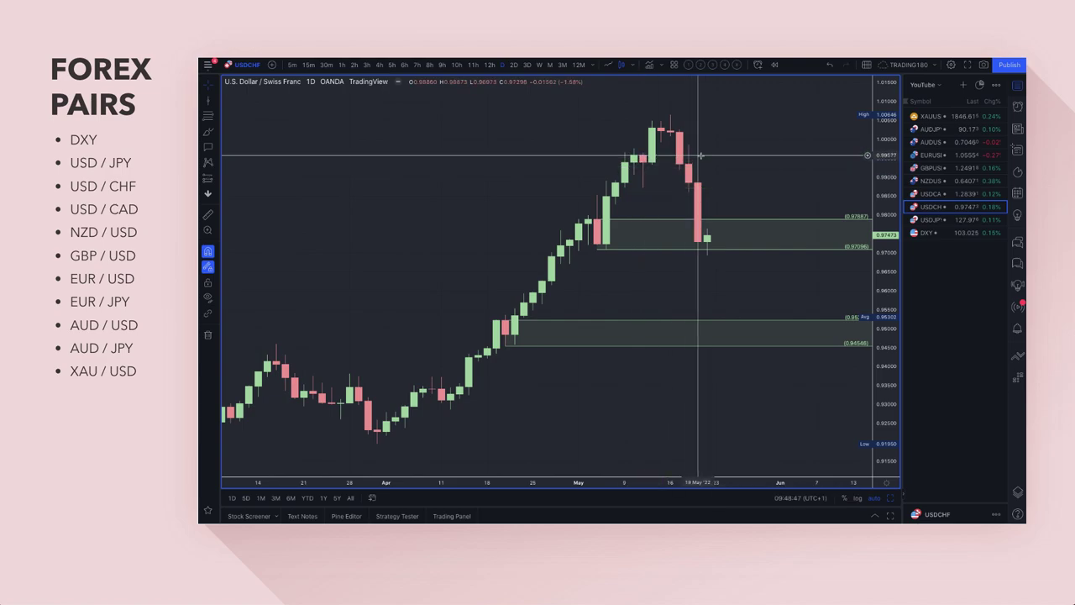
left_click(208, 115)
left_click(651, 160)
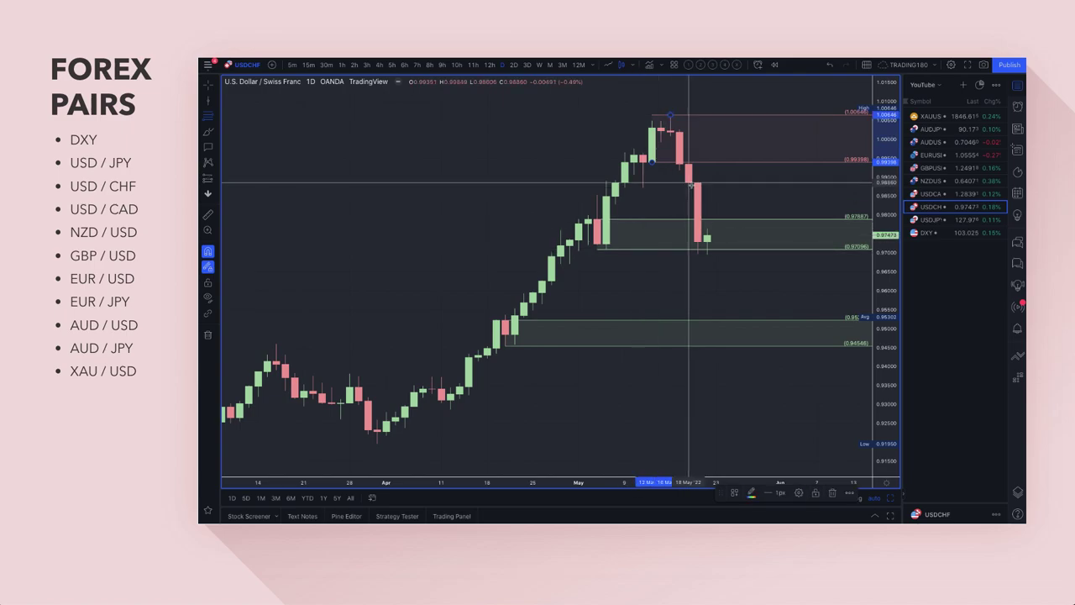
Brush a circle around the latest USDCHF candles in the demand zone, an arrow rising from it, and a stroke descending from the supply zone
left_click(207, 133)
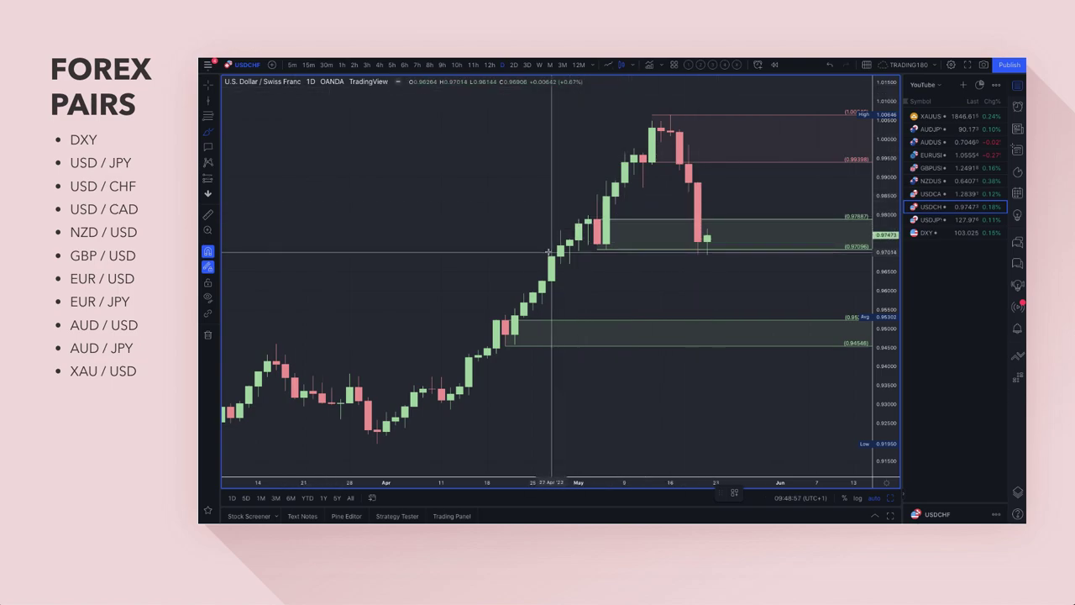
mouse_move(715, 220)
left_mouse_down()
mouse_move(695, 224)
mouse_move(727, 237)
mouse_move(698, 223)
mouse_move(707, 241)
mouse_move(759, 188)
left_mouse_up()
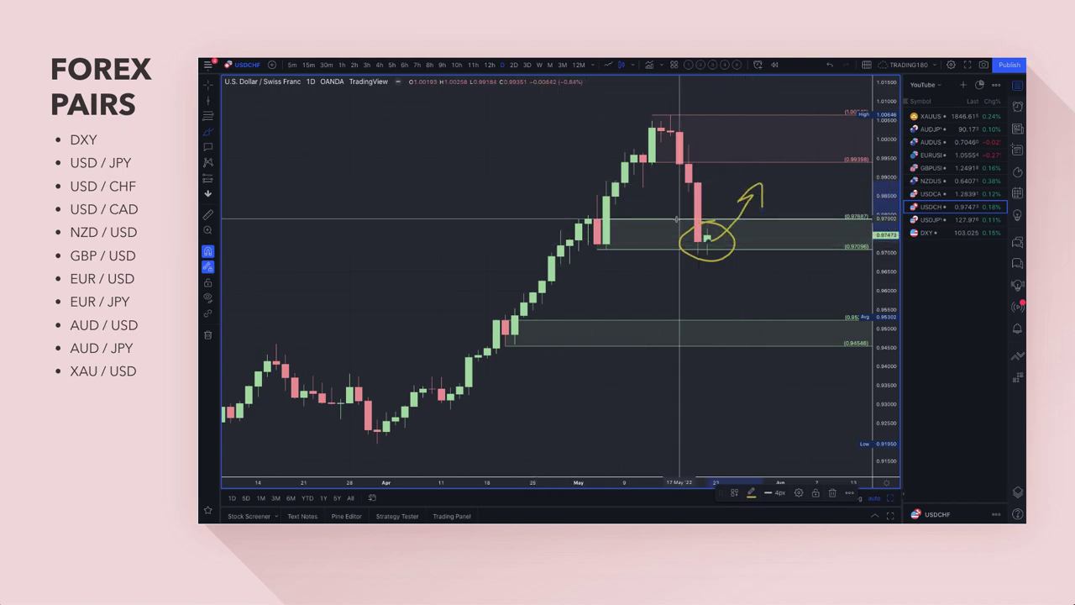
scroll(678, 307, "down", 2)
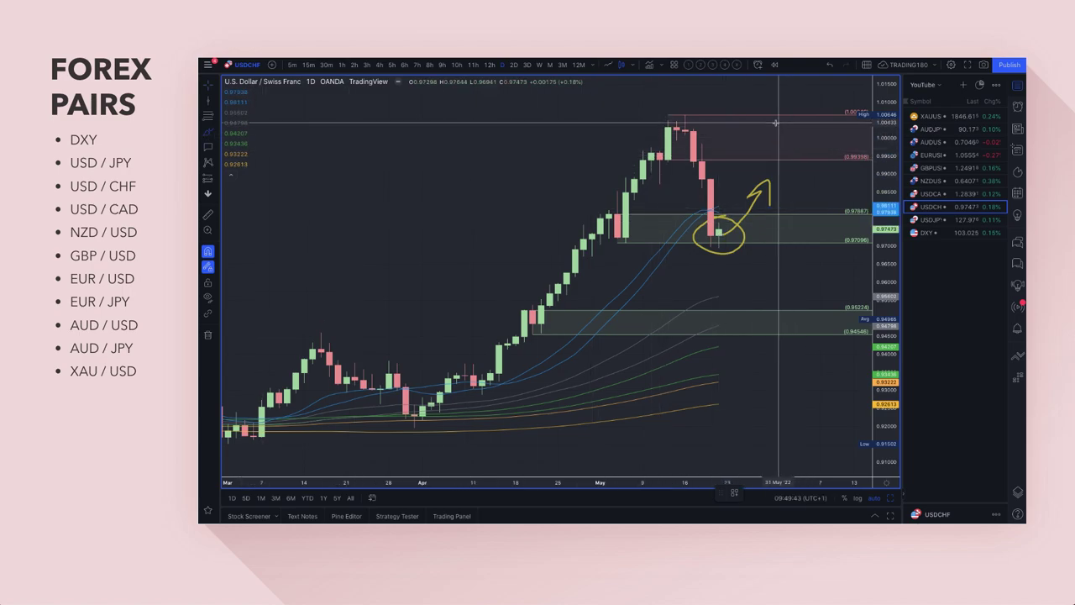
left_click_drag(774, 120, 811, 192)
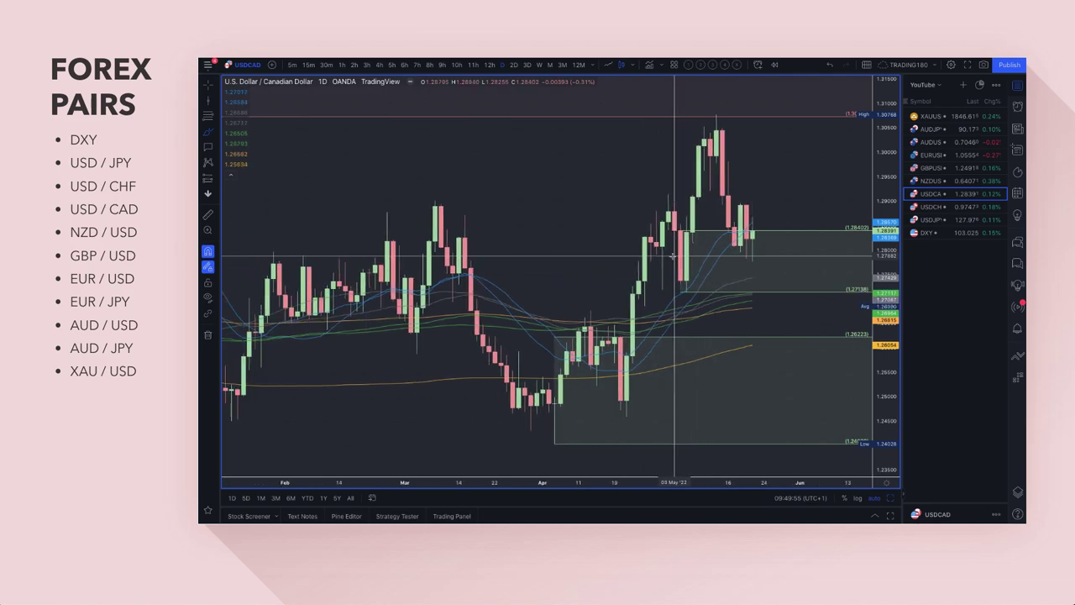
Hide the moving averages on the USDCAD chart and examine the price history against its highest supply zone
scroll(672, 256, "down", 5)
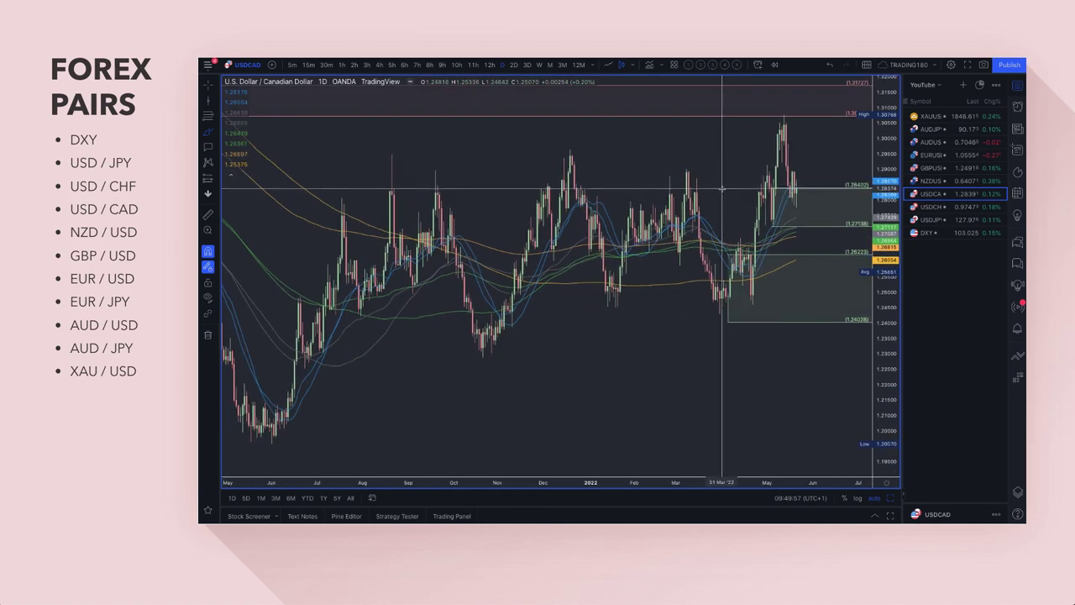
left_click(738, 65)
scroll(781, 168, "up", 3)
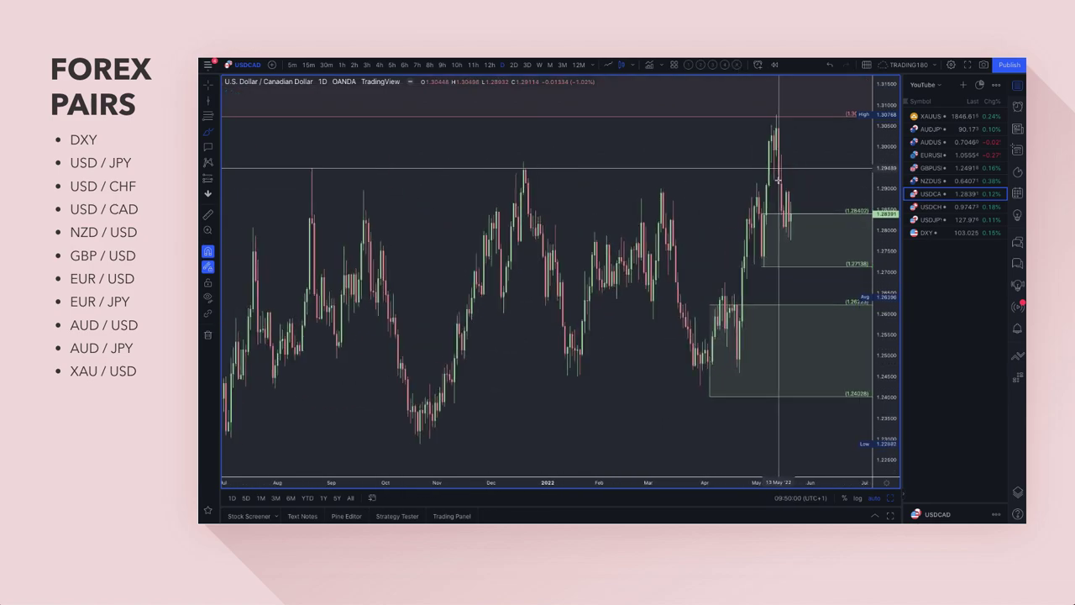
left_click(216, 133)
left_click(251, 166)
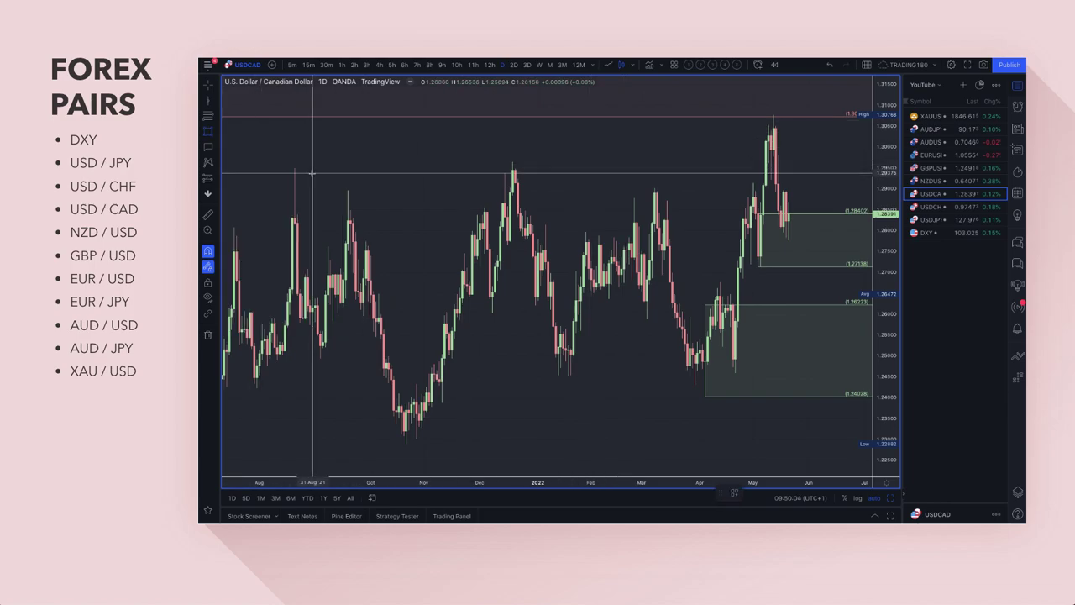
scroll(312, 173, "down", 3)
scroll(375, 158, "up", 5)
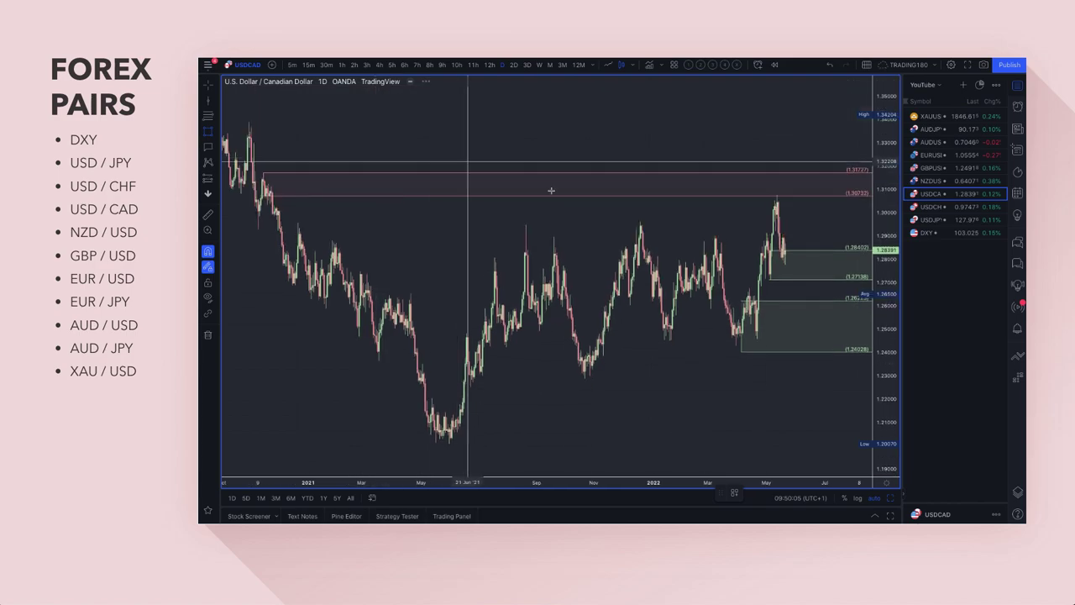
Brush a circle around the USDCAD May peak at the supply zone and an arrow falling from it into the upper demand zone
left_click(214, 133)
left_click(252, 132)
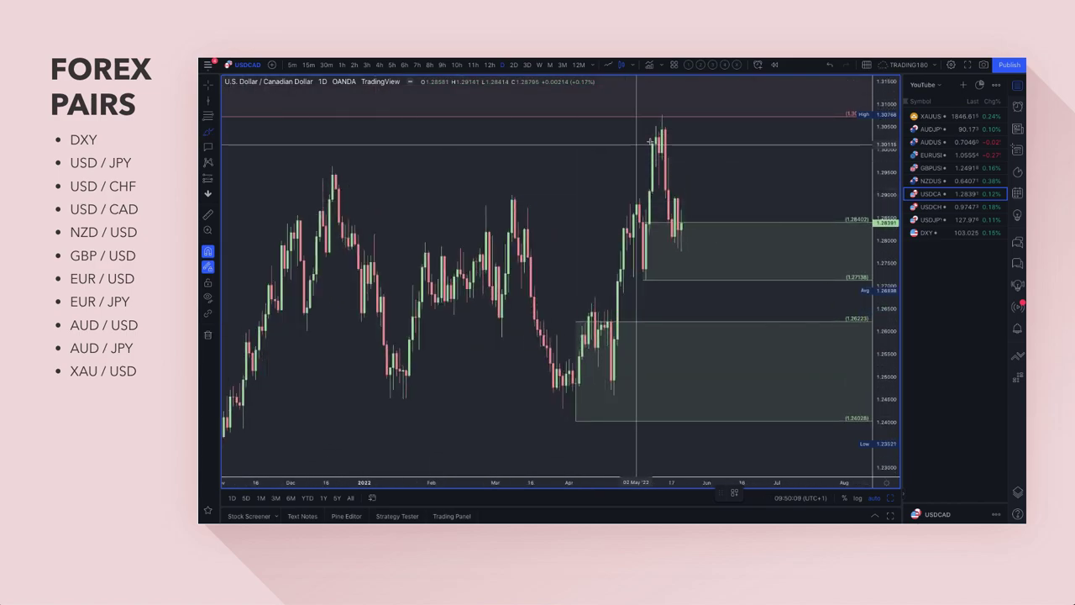
mouse_move(670, 106)
left_mouse_down()
mouse_move(650, 118)
mouse_move(670, 108)
mouse_move(682, 245)
left_mouse_up()
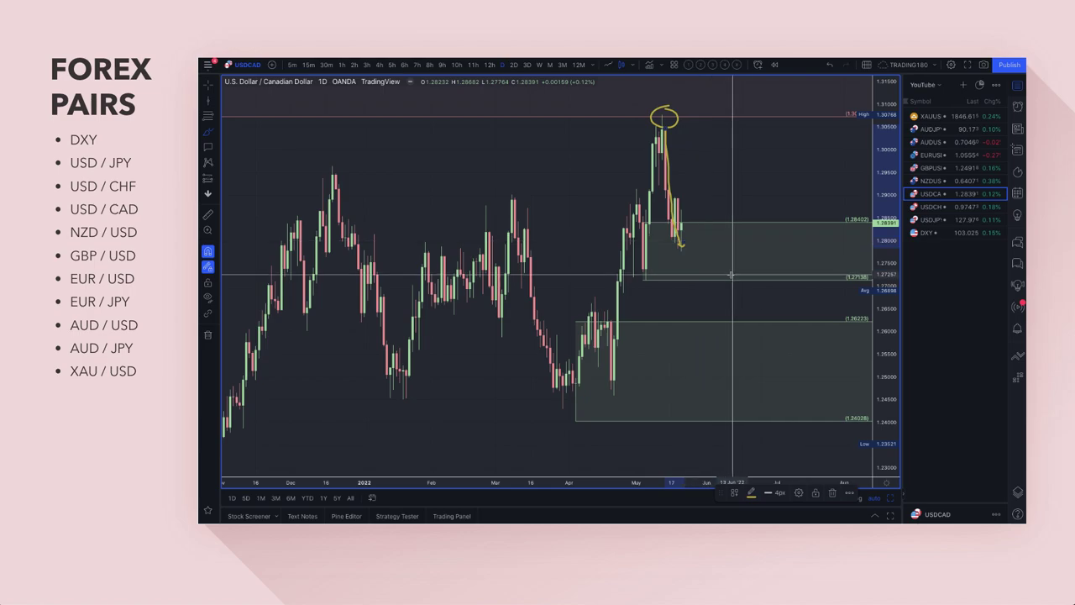
scroll(722, 243, "up", 2)
scroll(723, 244, "up", 3)
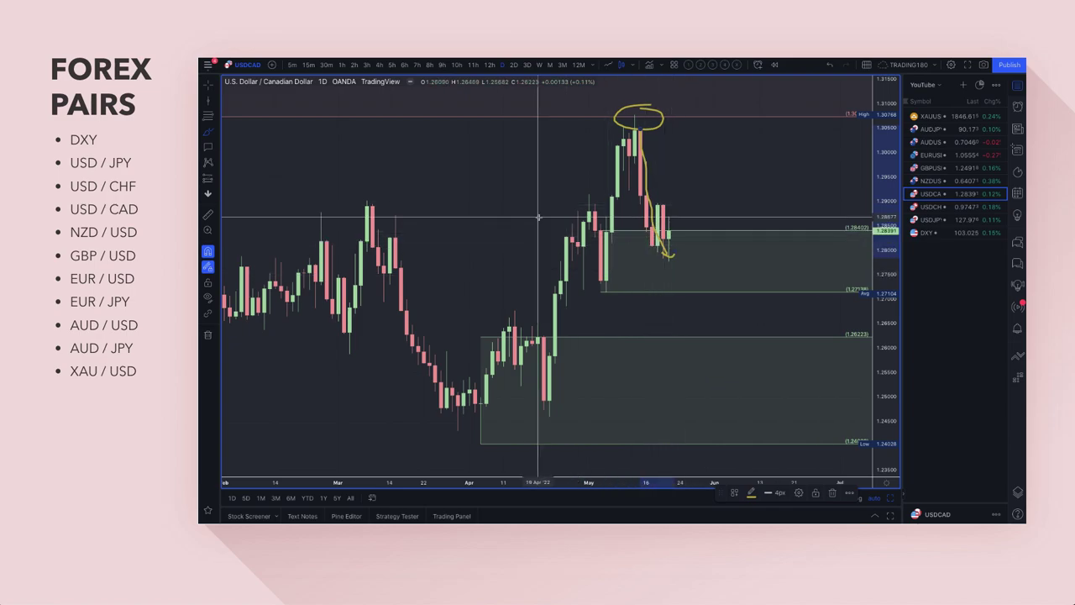
Mark a USDCAD supply zone from 1.30768 to 1.29934 and brush a path rising into it and falling back to the demand zone
left_click(205, 118)
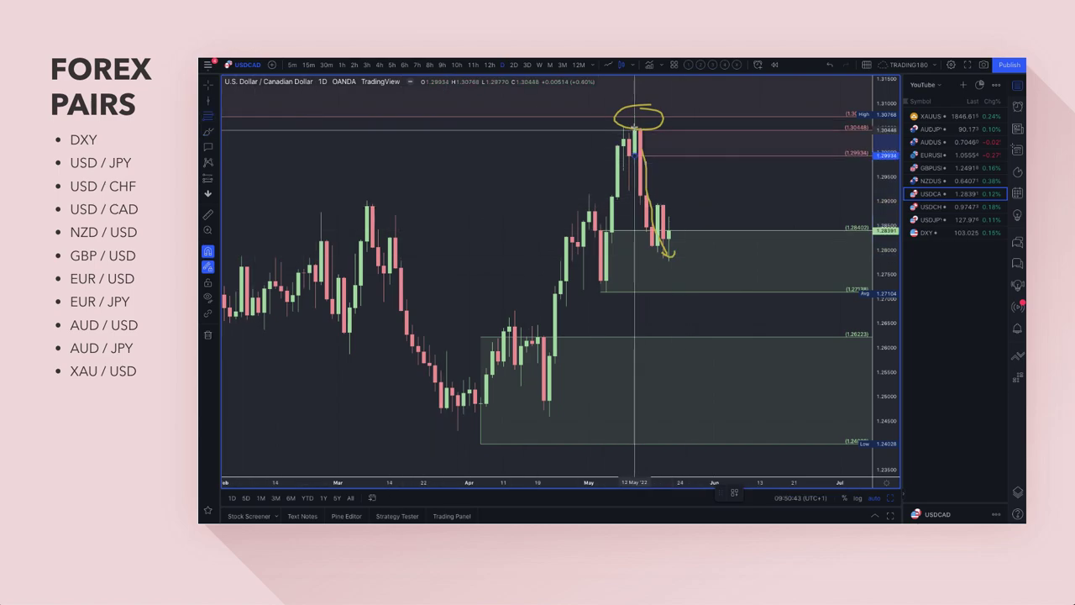
left_click(634, 115)
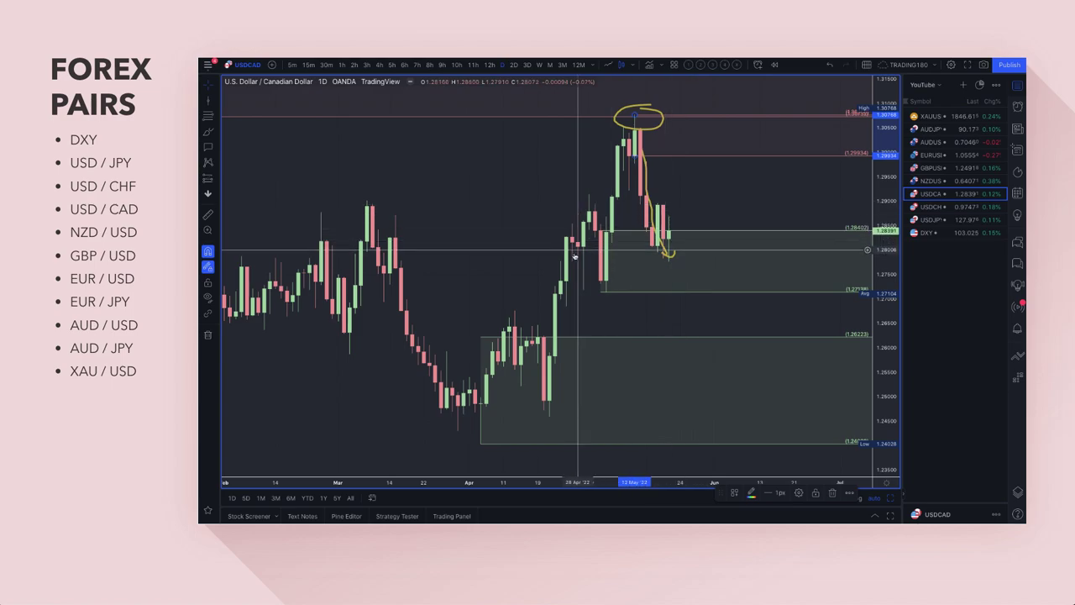
left_click(324, 173)
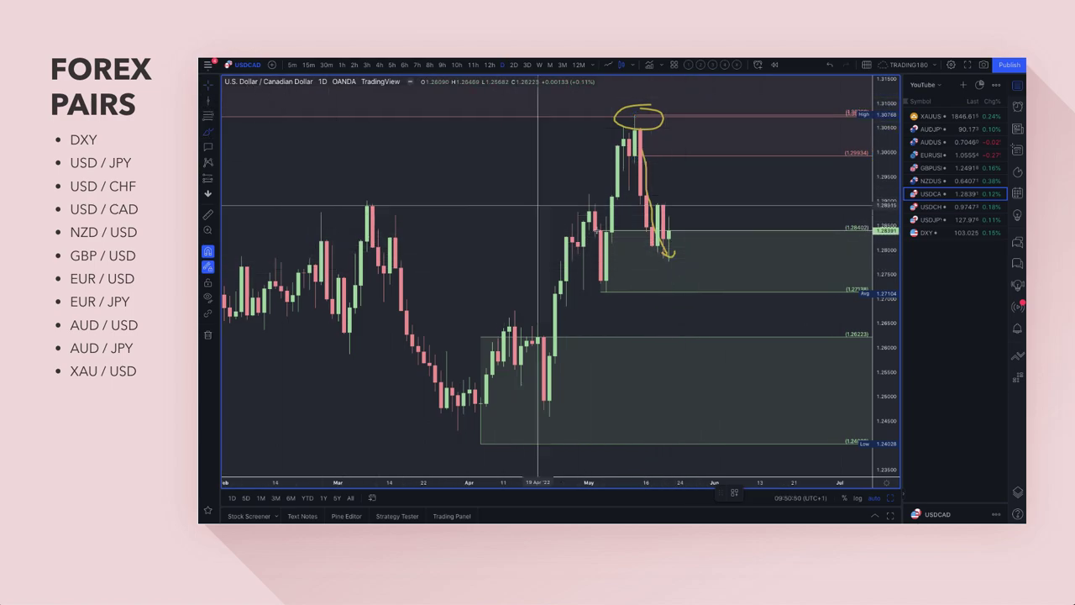
mouse_move(670, 243)
left_mouse_down()
mouse_move(710, 126)
mouse_move(741, 229)
mouse_move(760, 238)
left_mouse_up()
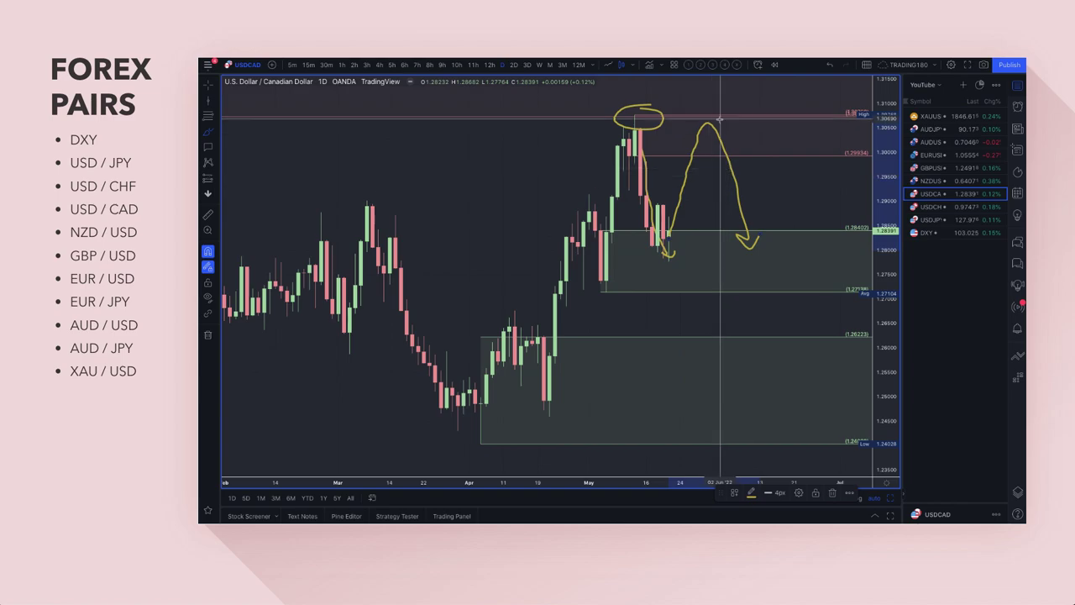
mouse_move(720, 143)
left_mouse_down()
mouse_move(698, 134)
mouse_move(711, 113)
left_mouse_up()
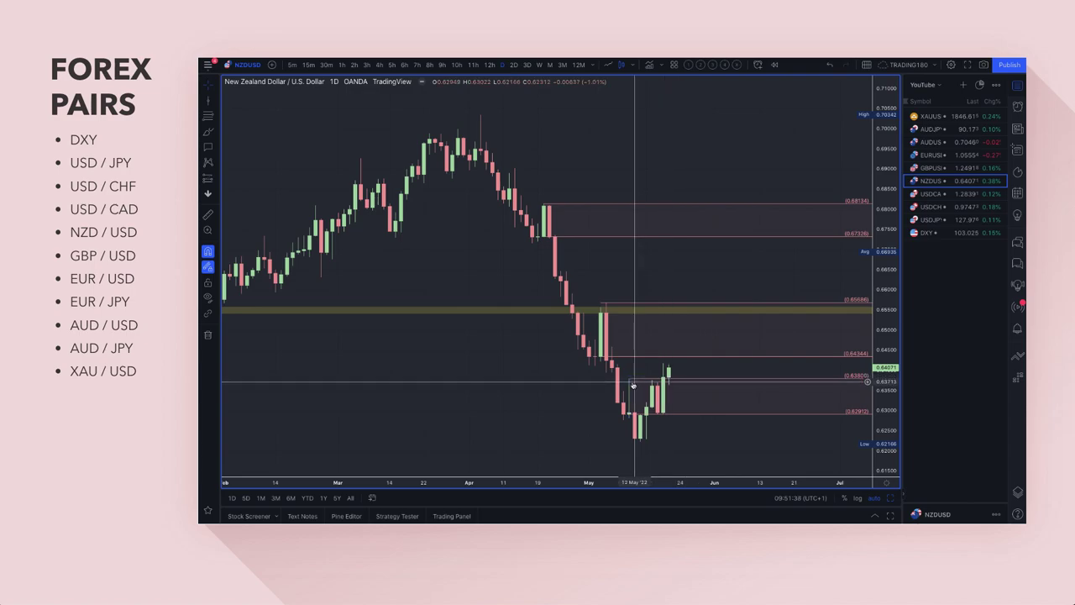
Brush a path on NZDUSD rising from the latest candle into the 0.65686–0.64344 supply zone and turning down with an arrowhead
scroll(630, 384, "up", 3)
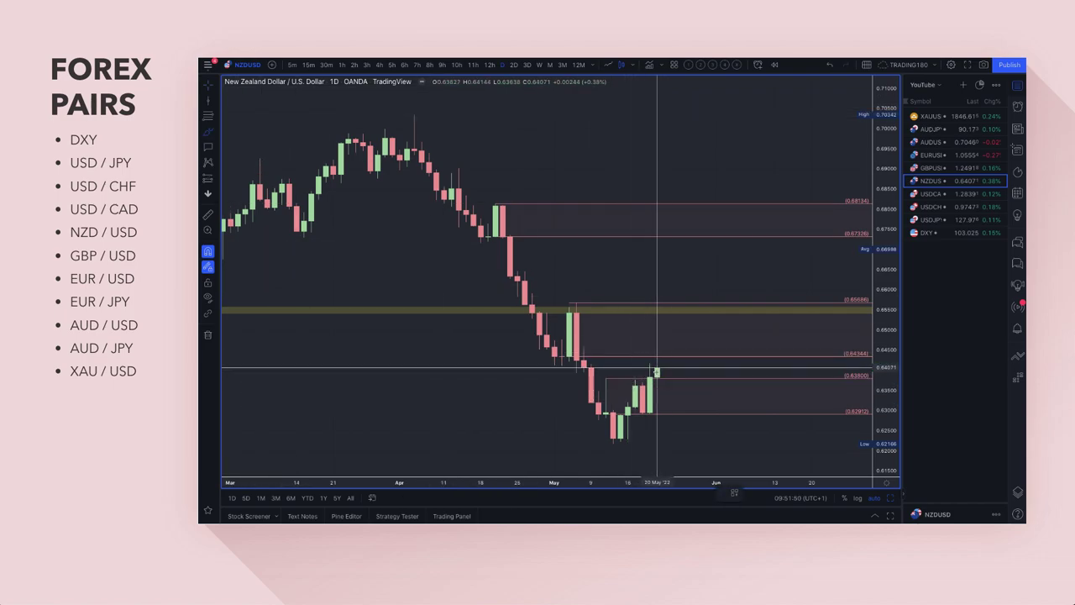
mouse_move(657, 368)
left_mouse_down()
mouse_move(682, 317)
mouse_move(710, 388)
mouse_move(715, 370)
left_mouse_up()
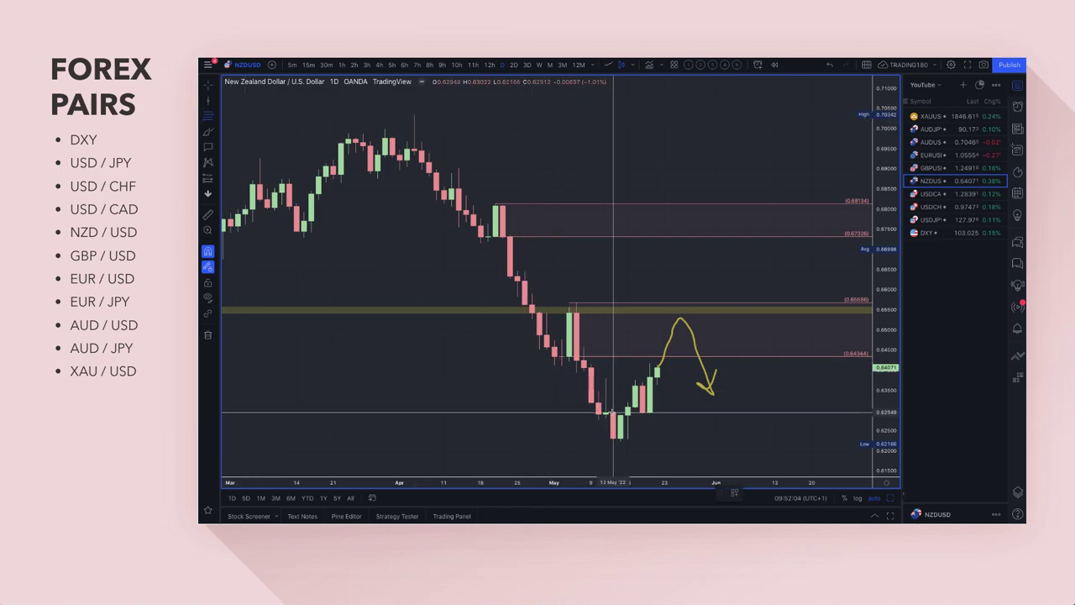
Add a zone at the NZDUSD May low from 0.62166, apply the demand template, and raise its upper edge to 0.63615
left_click_drag(613, 412, 613, 443)
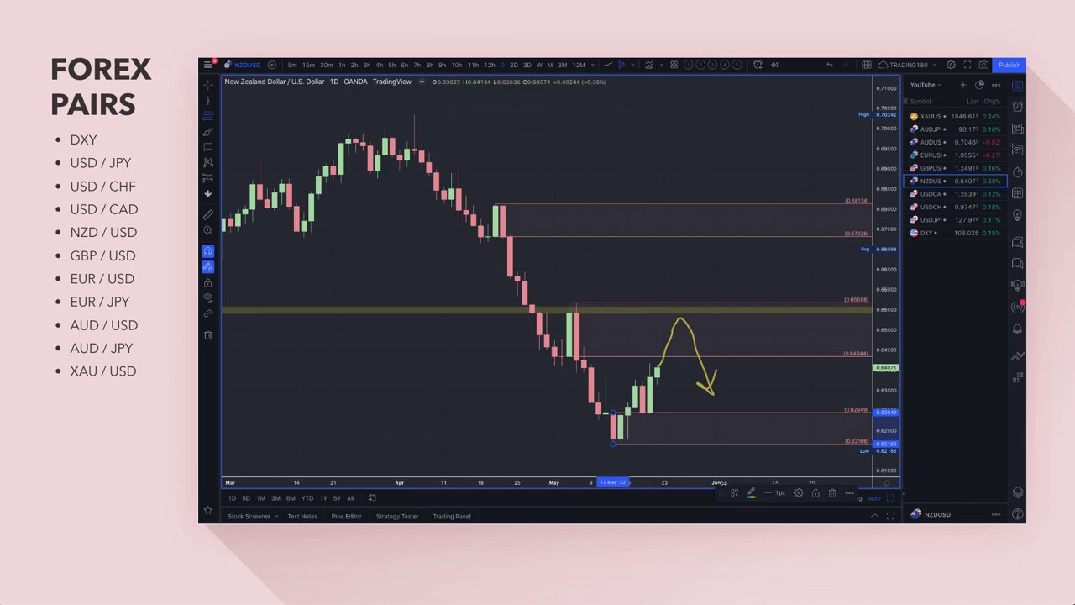
left_click(731, 492)
left_click(756, 334)
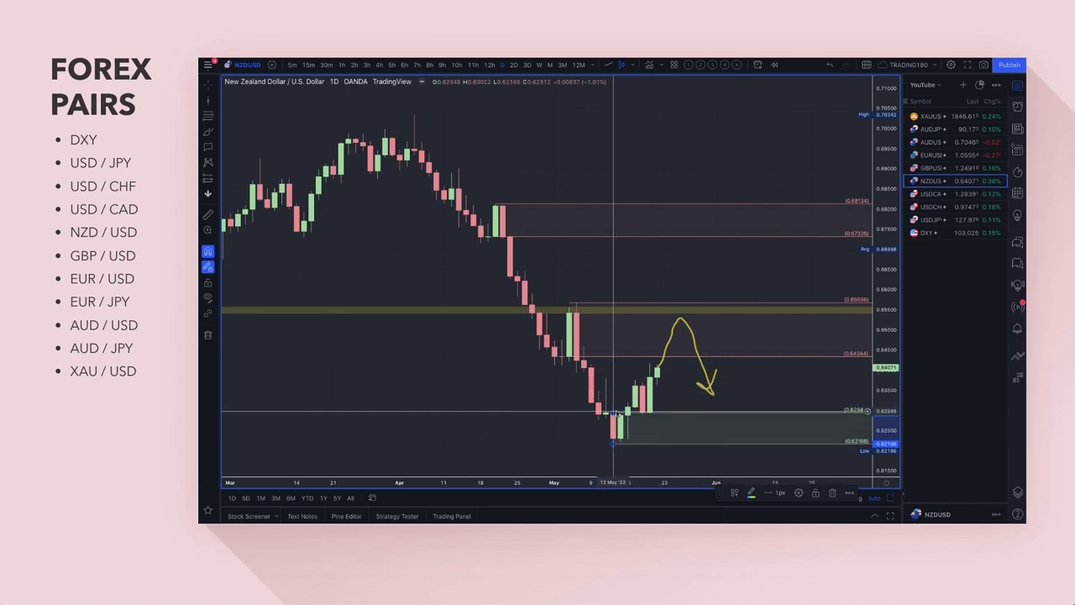
left_click_drag(621, 412, 636, 385)
left_click(642, 386)
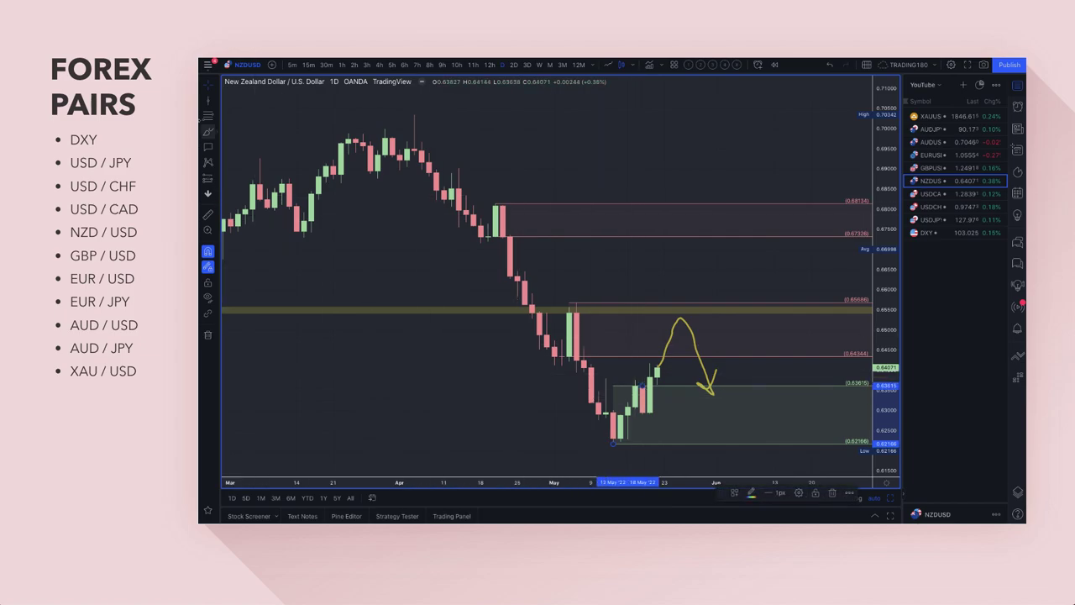
Brush a circle around the NZDUSD path's peak in the supply zone and another stroke within the demand zone below it
scroll(708, 343, "down", 5)
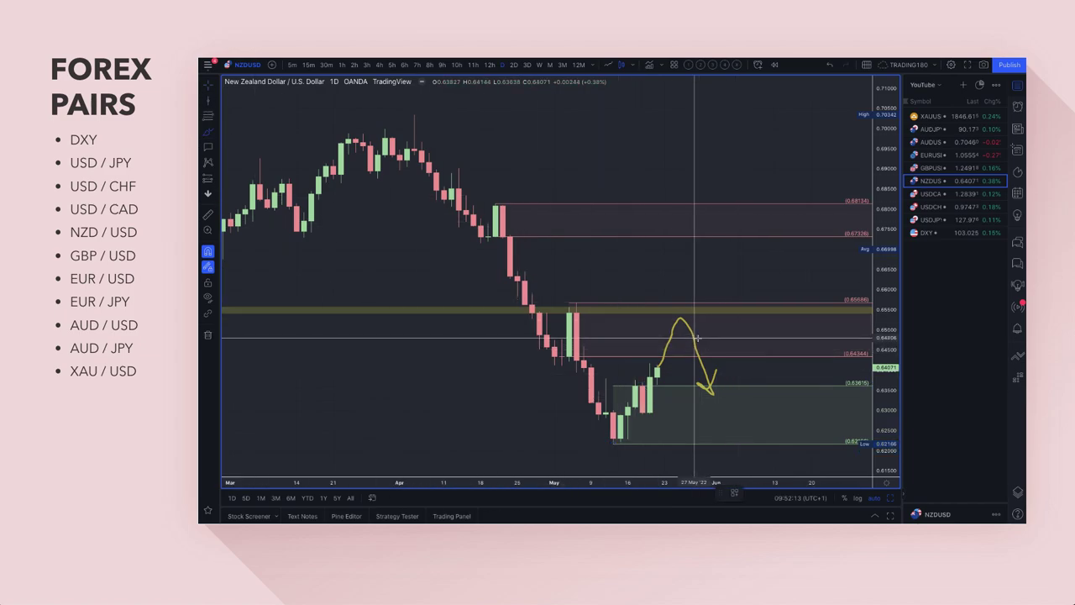
scroll(708, 343, "up", 4)
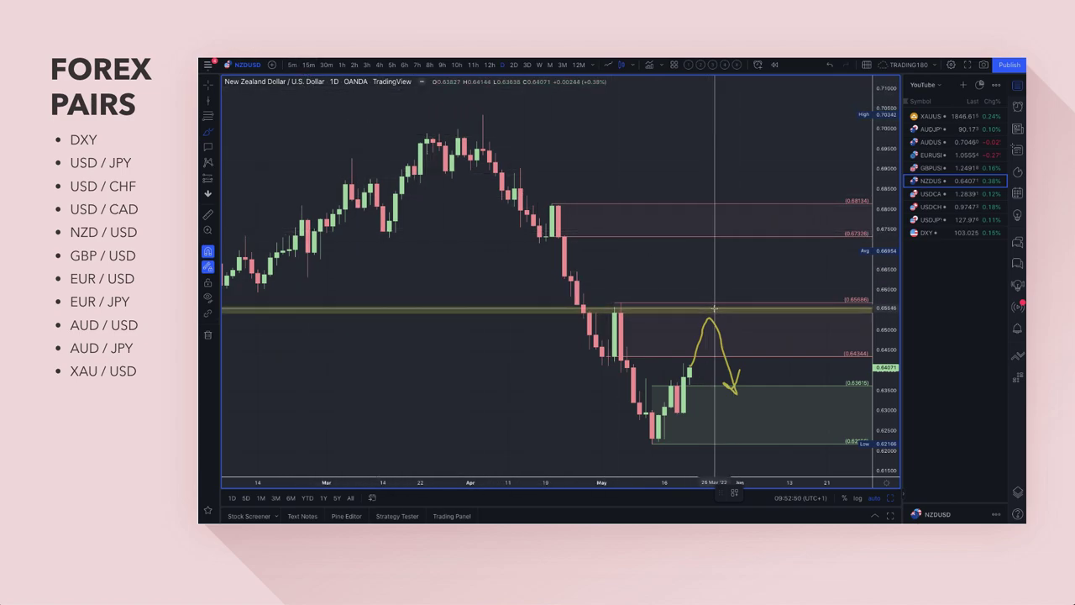
mouse_move(713, 309)
left_mouse_down()
mouse_move(684, 323)
mouse_move(719, 332)
left_mouse_up()
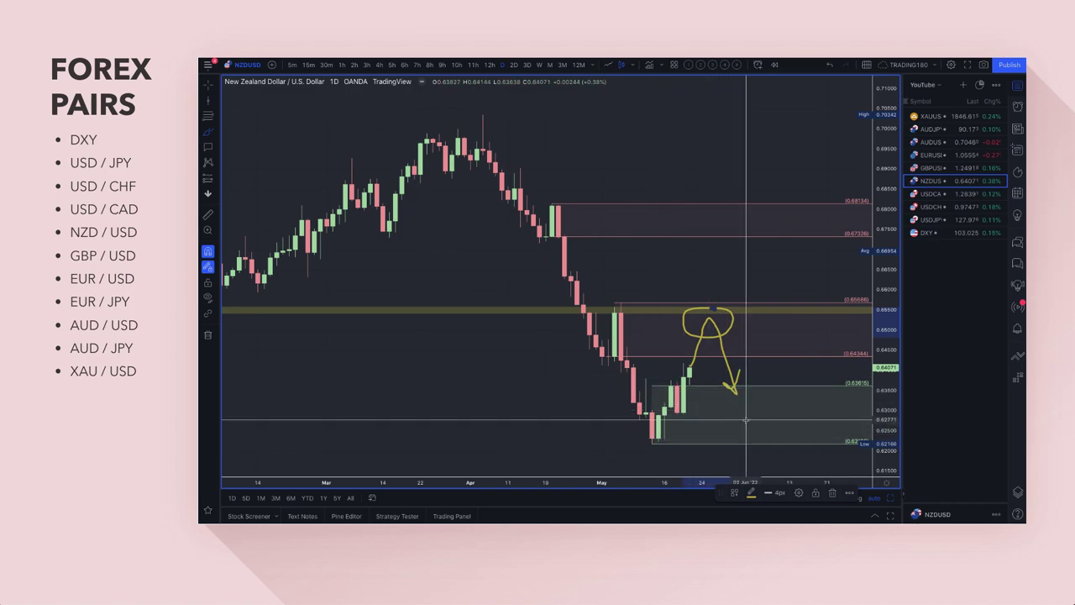
mouse_move(745, 419)
left_mouse_down()
mouse_move(727, 442)
mouse_move(790, 404)
left_mouse_up()
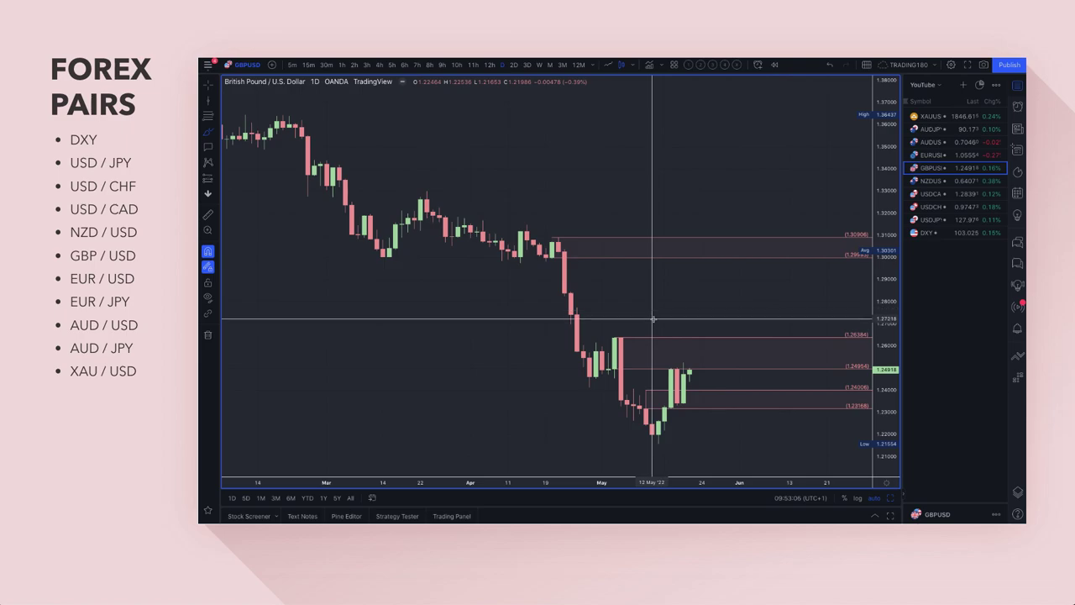
Delete the GBPUSD supply zone from 1.24006 to 1.23168 and brush a circle above the latest candles in the 1.26384–1.24954 zone
left_click(694, 393)
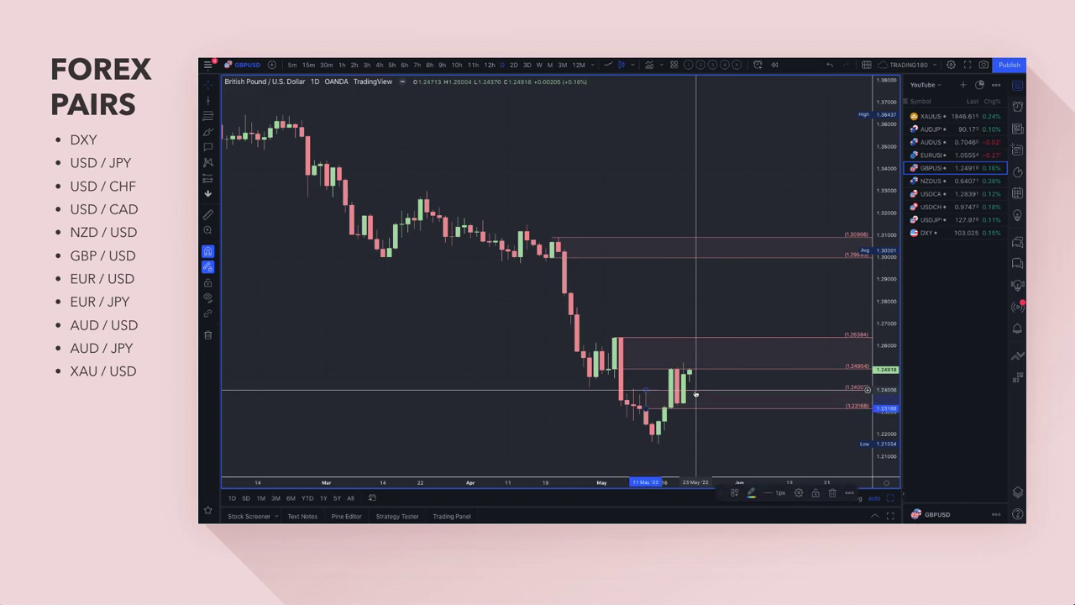
left_click_drag(694, 393, 682, 370)
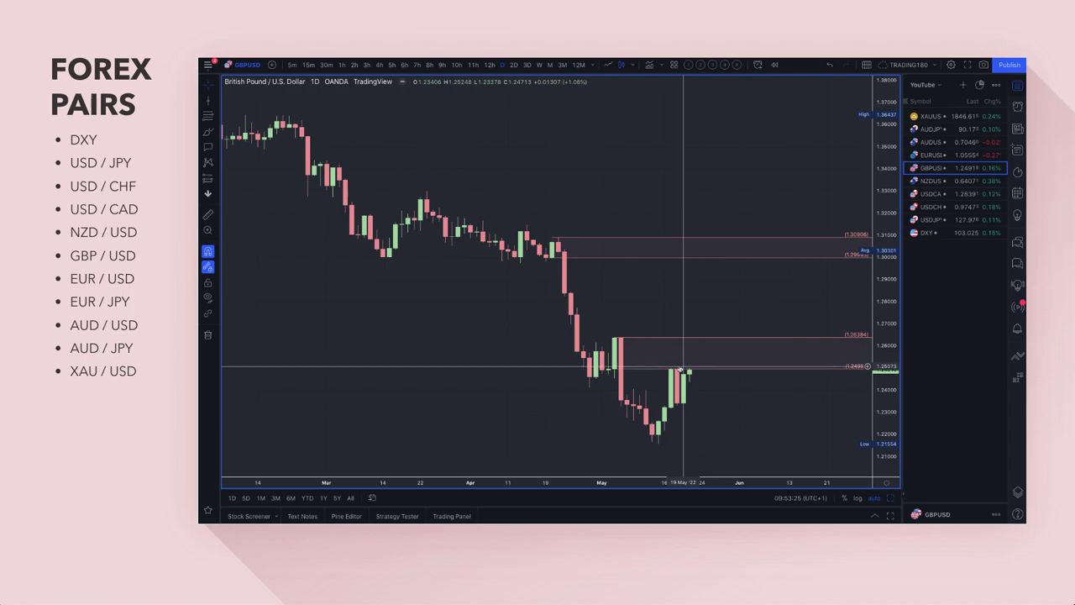
scroll(686, 369, "up", 5)
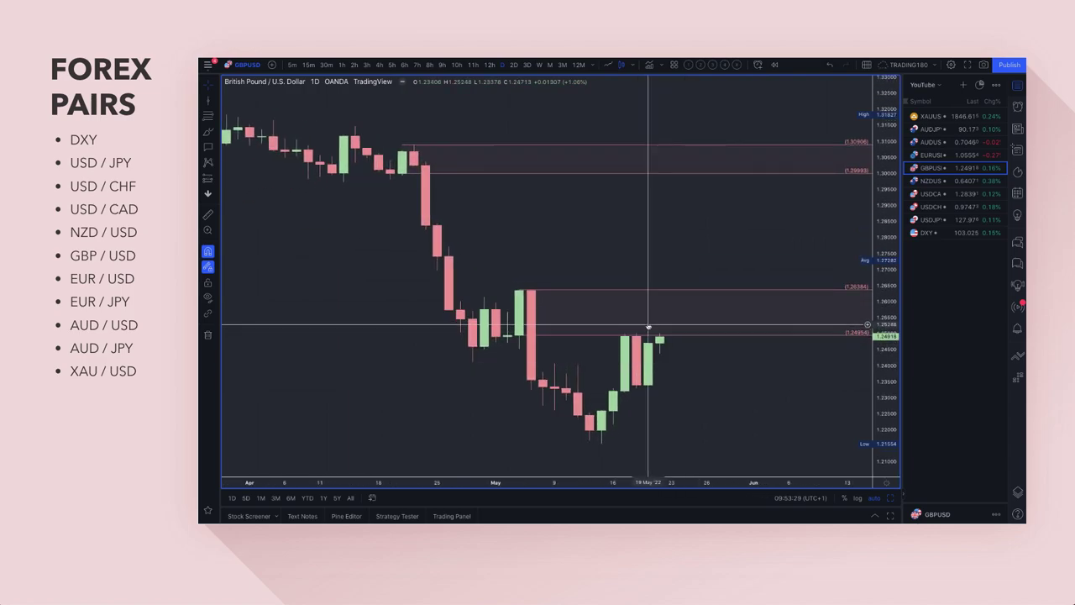
left_click(206, 132)
mouse_move(670, 295)
left_mouse_down()
mouse_move(635, 312)
mouse_move(695, 310)
left_mouse_up()
scroll(685, 295, "down", 10)
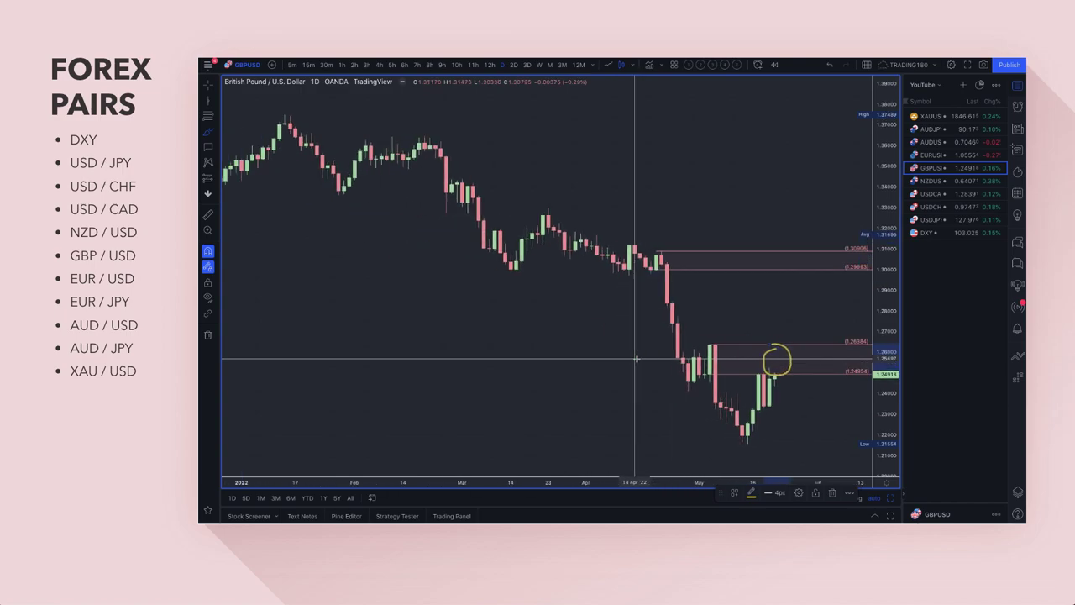
scroll(636, 359, "down", 10)
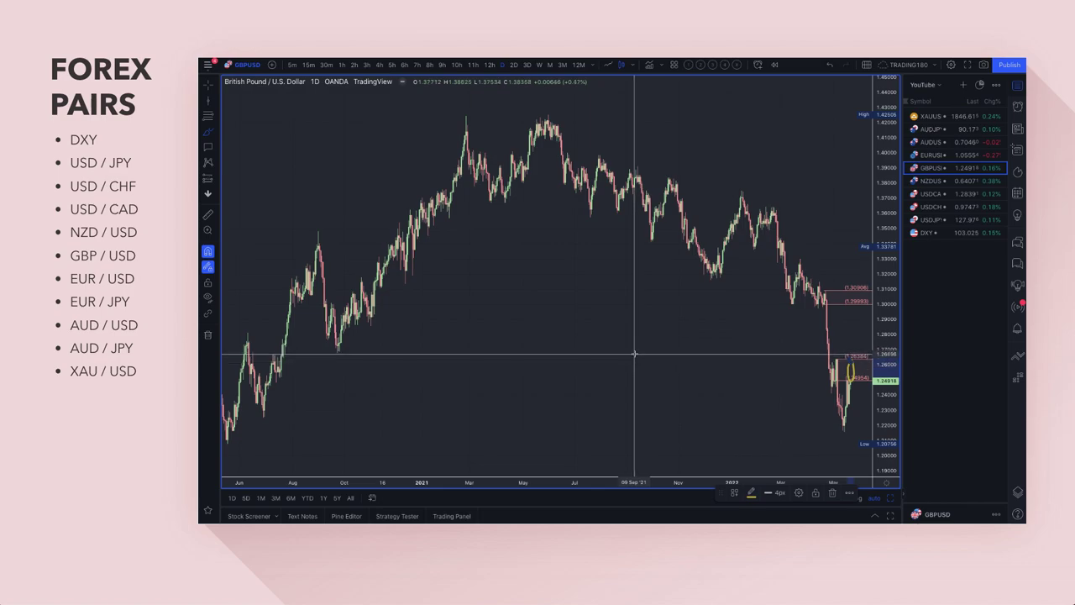
Move the brushed GBPUSD circle slightly higher so it sits inside the 1.26384–1.24954 supply zone
scroll(630, 355, "up", 10)
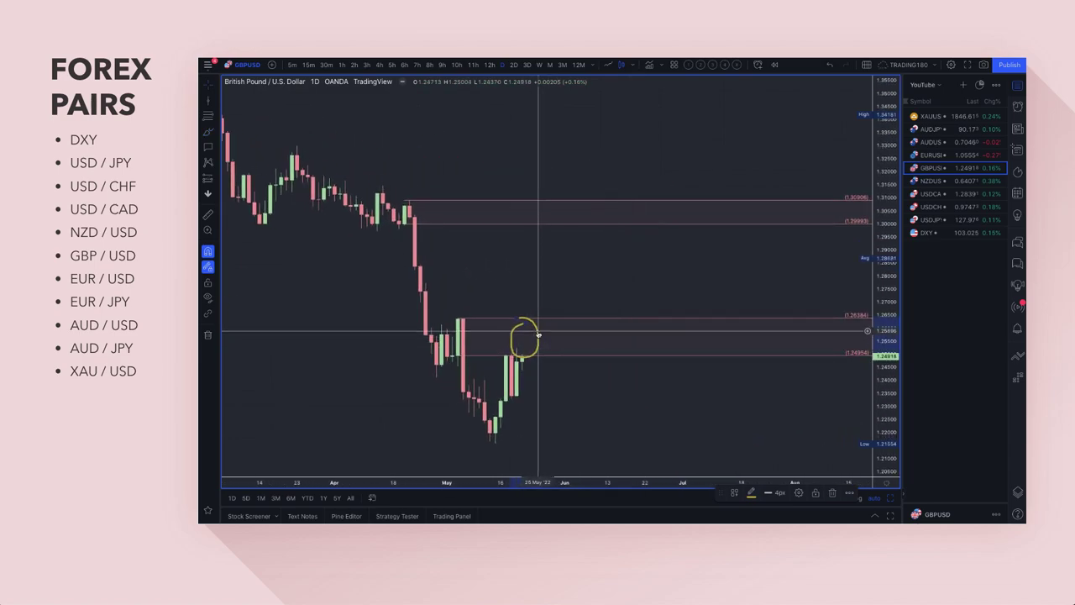
left_click_drag(536, 334, 537, 323)
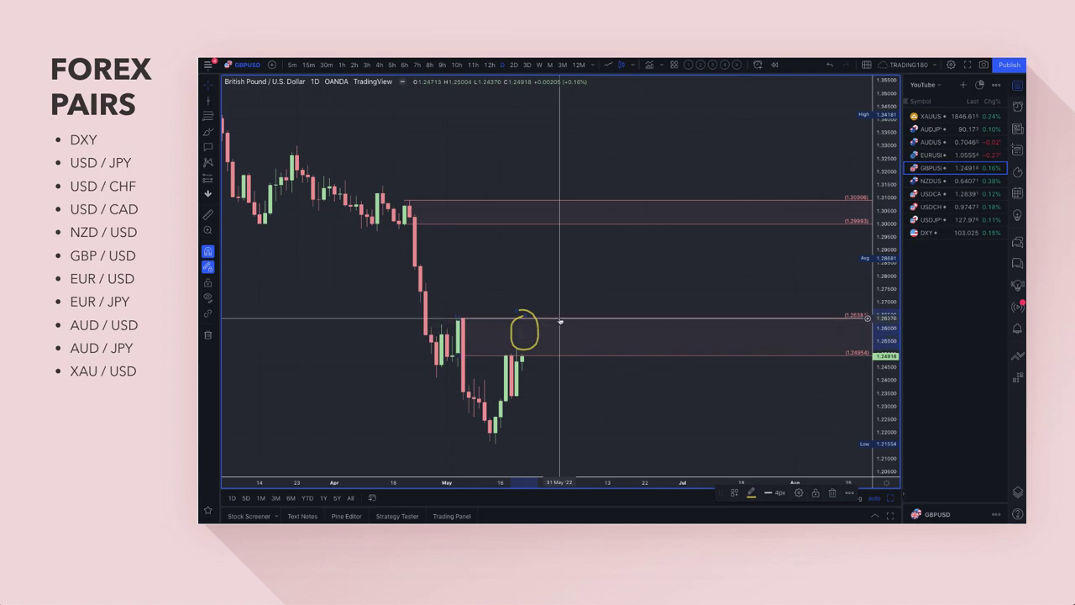
scroll(600, 324, "down", 2)
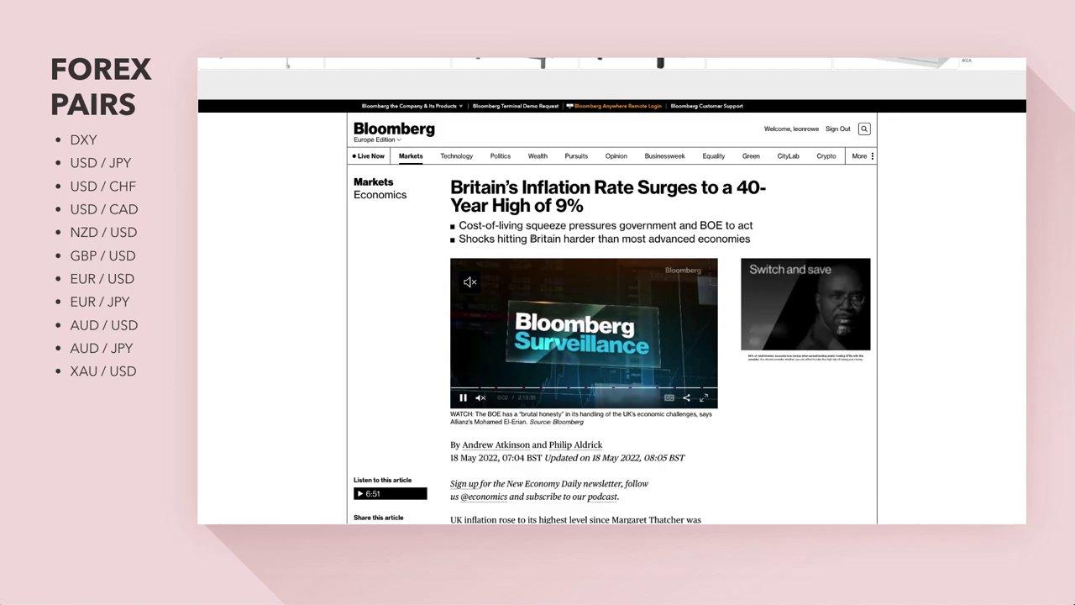
Read the Bloomberg article on Britain's inflation rate, highlighting the summary line about Britain versus advanced economies and examining the inflation chart
left_click_drag(528, 239, 746, 240)
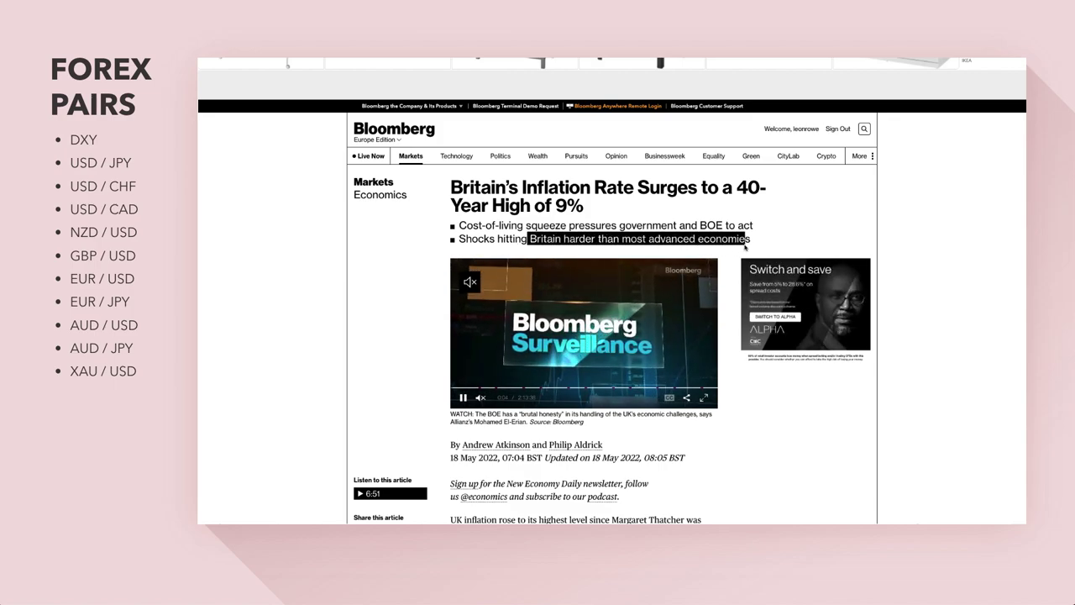
scroll(680, 393, "down", 1)
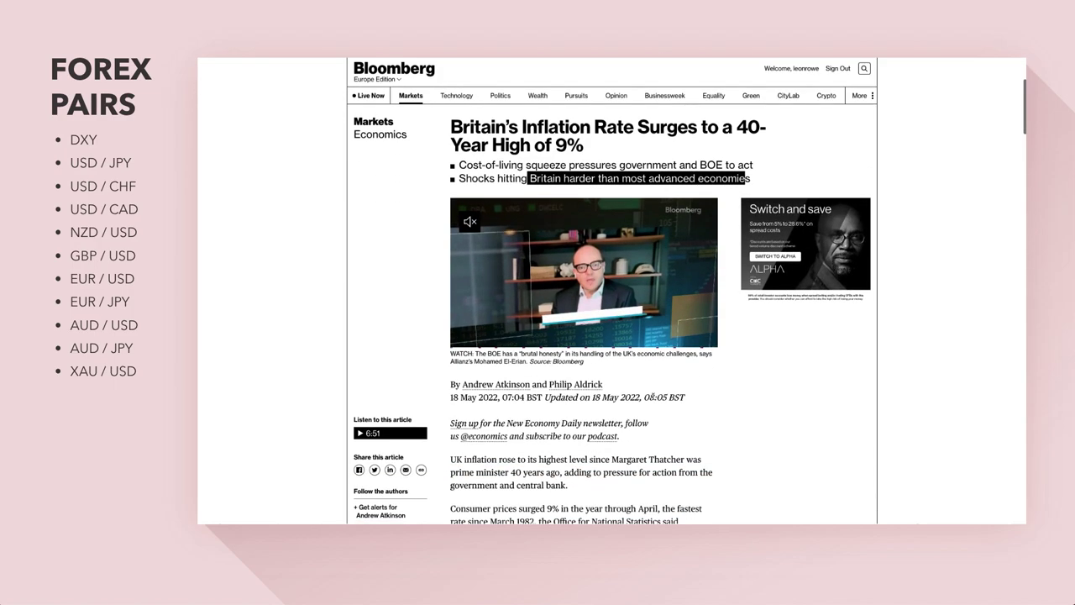
scroll(680, 392, "down", 3)
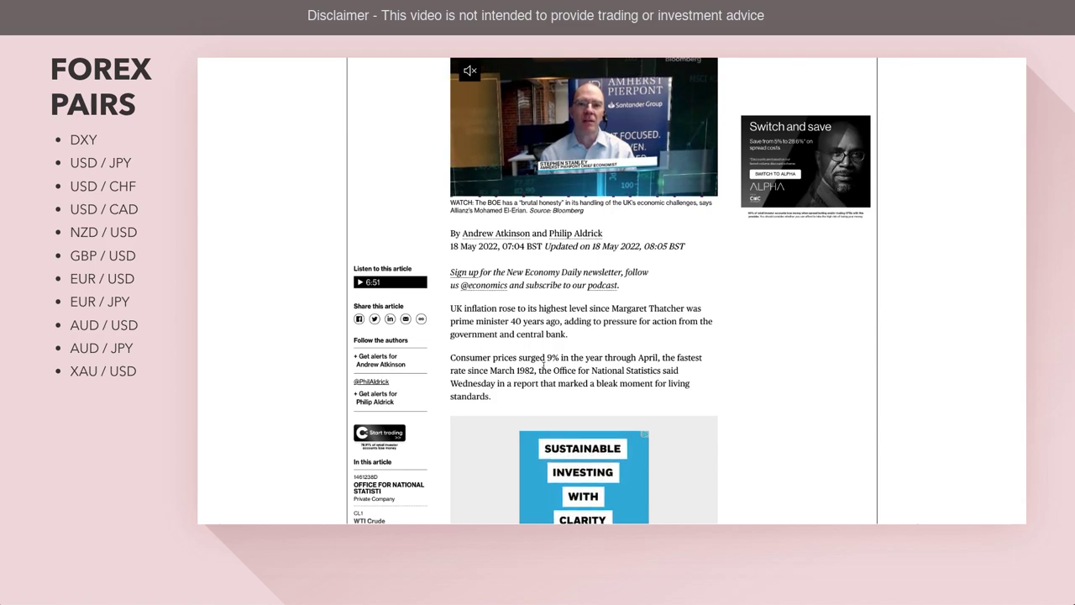
scroll(543, 364, "down", 1)
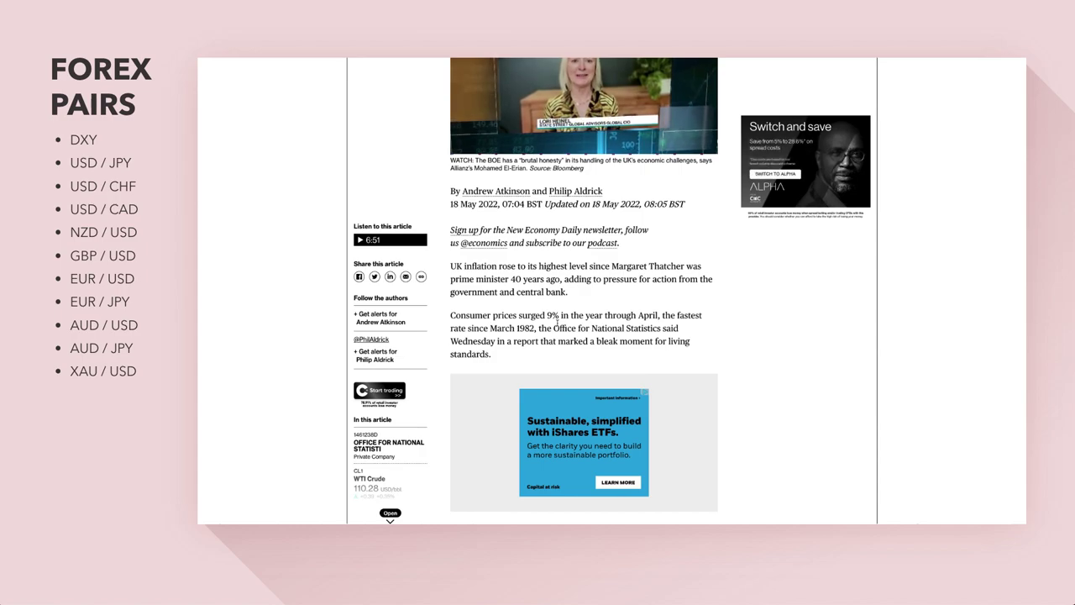
scroll(556, 319, "down", 3)
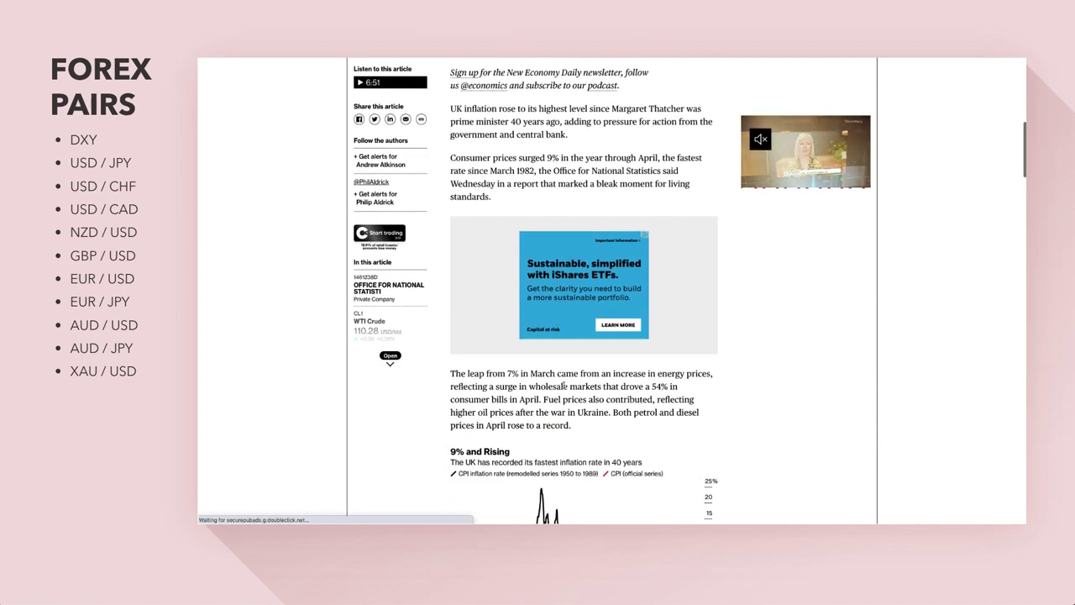
scroll(563, 384, "down", 3)
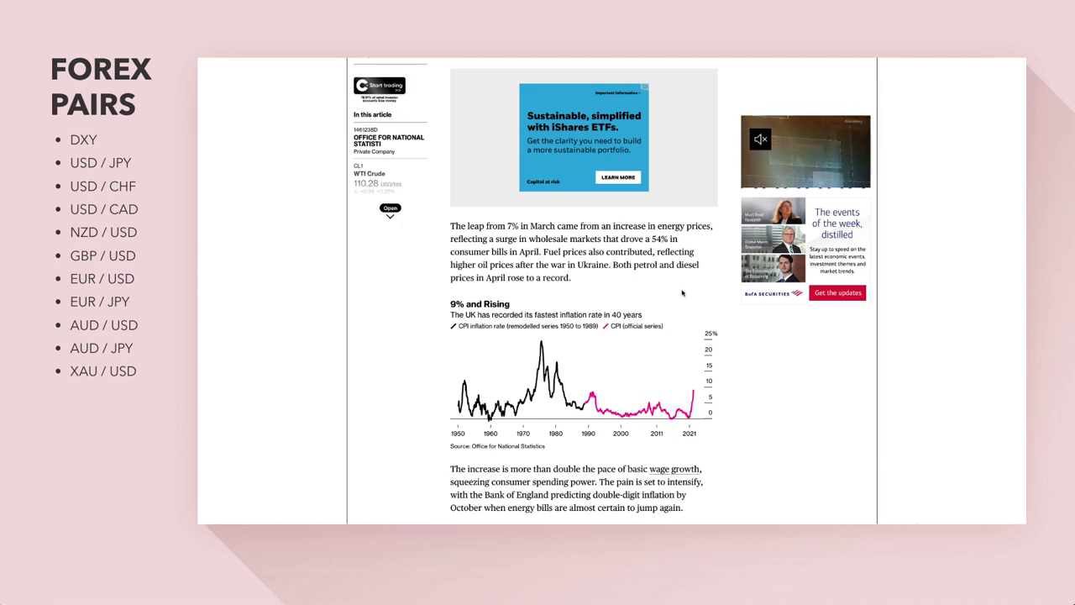
scroll(682, 294, "up", 10)
scroll(682, 292, "up", 5)
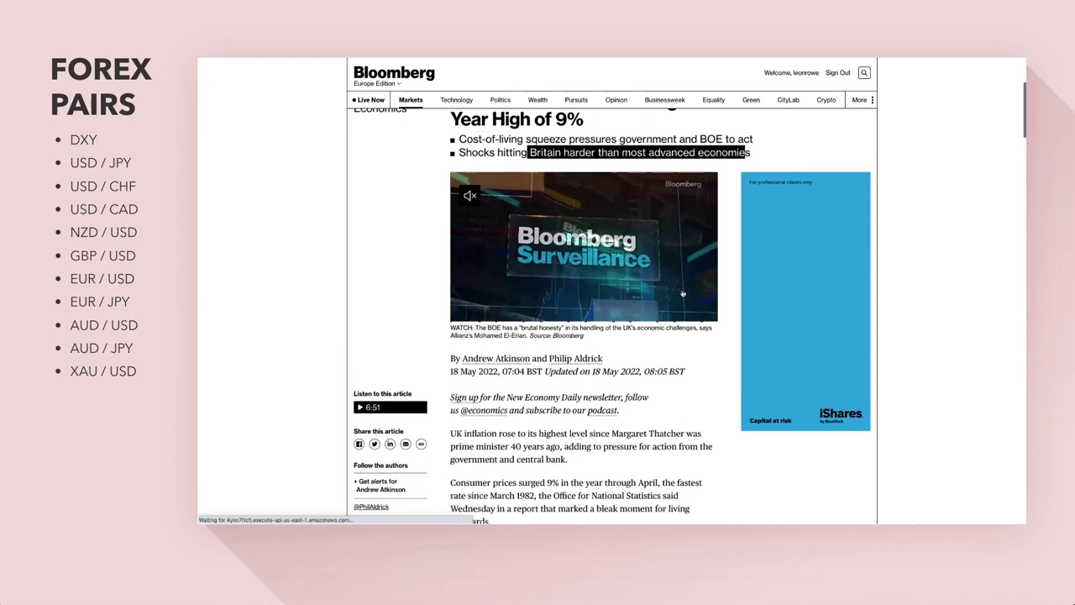
Brush GBPUSD's decline from the 1.30906–1.29993 supply zone to the May low, and a falling arrow from the circle
mouse_move(383, 204)
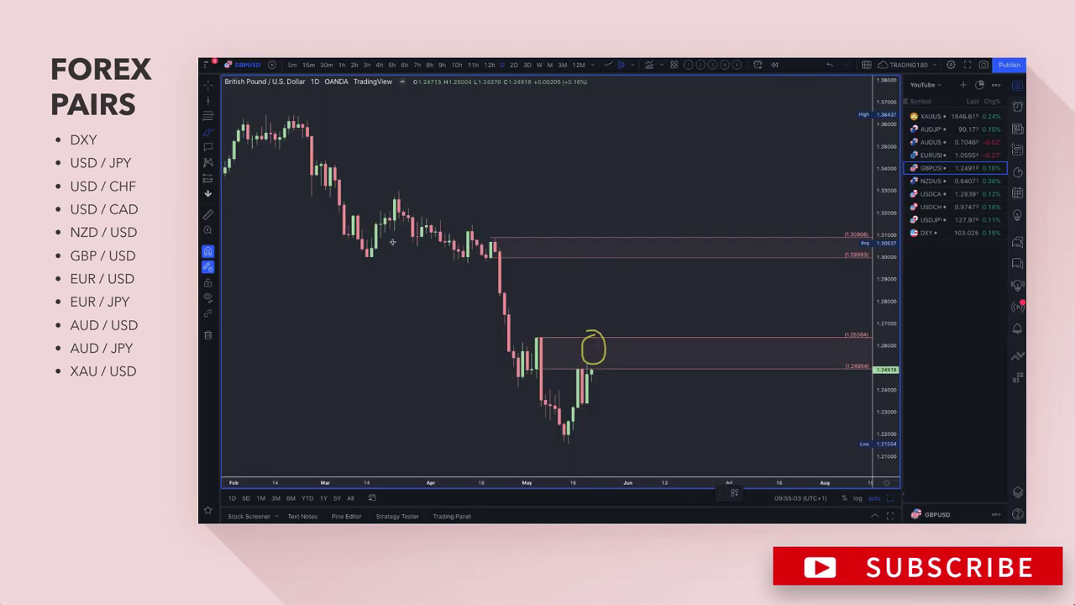
left_click(210, 135)
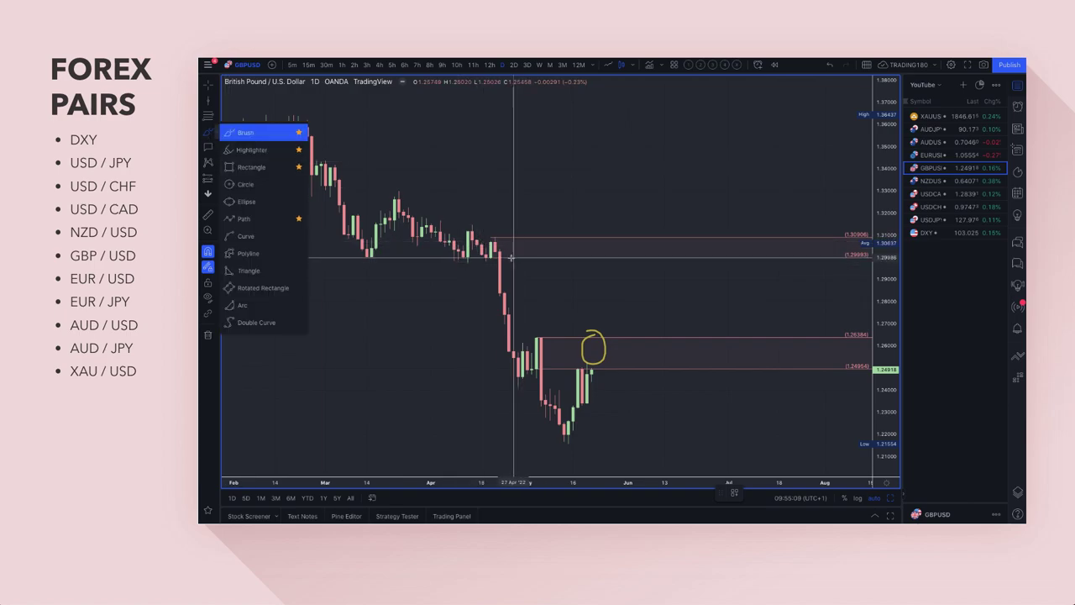
mouse_move(488, 238)
left_mouse_down()
mouse_move(512, 364)
mouse_move(540, 338)
mouse_move(565, 435)
left_mouse_up()
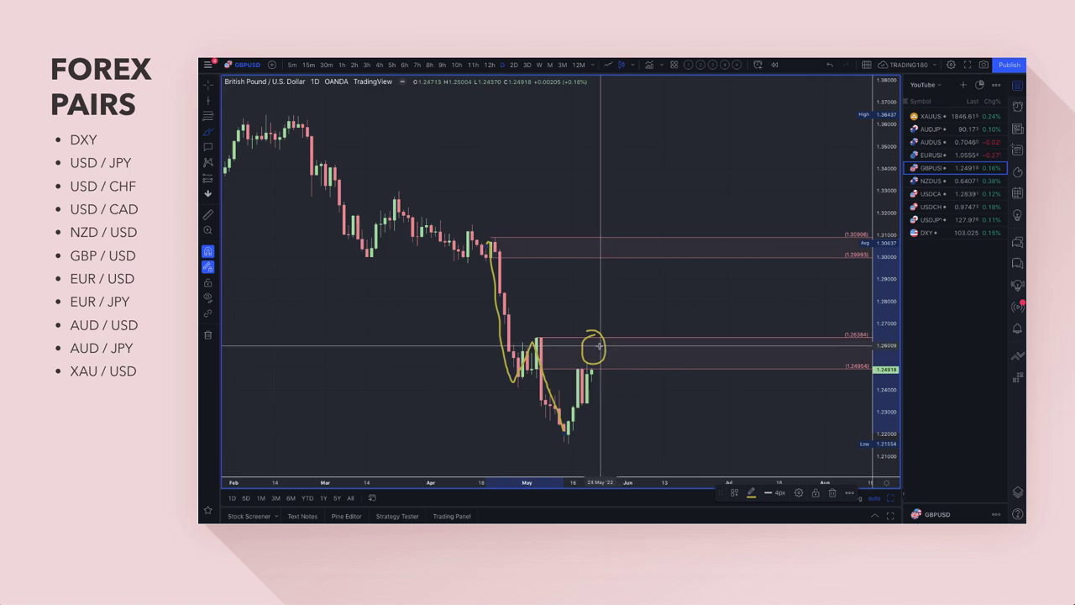
scroll(599, 344, "up", 4)
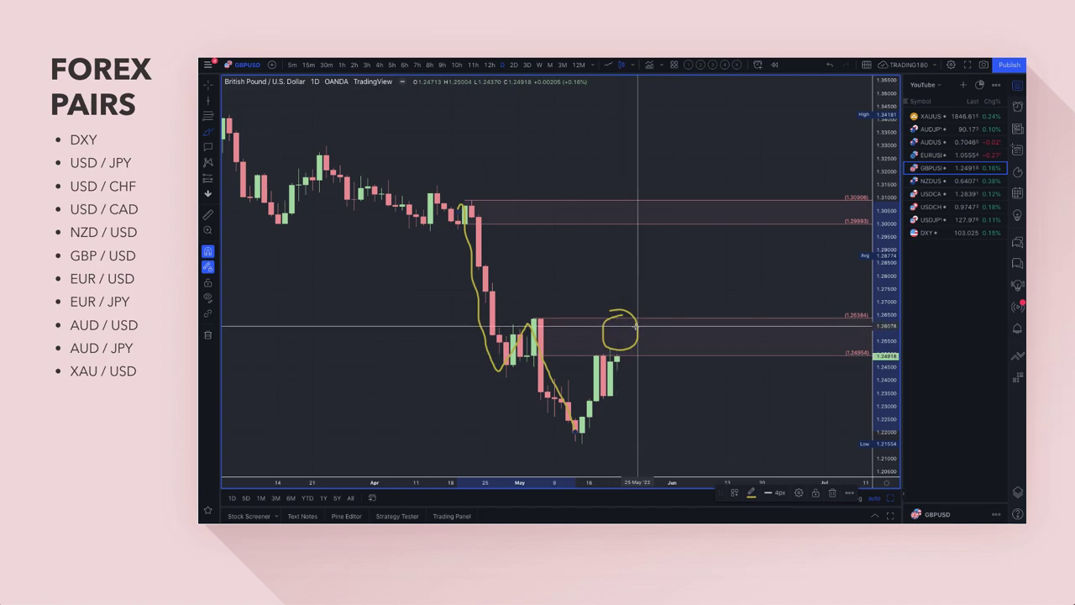
mouse_move(631, 325)
left_mouse_down()
mouse_move(652, 347)
mouse_move(656, 395)
mouse_move(678, 379)
left_mouse_up()
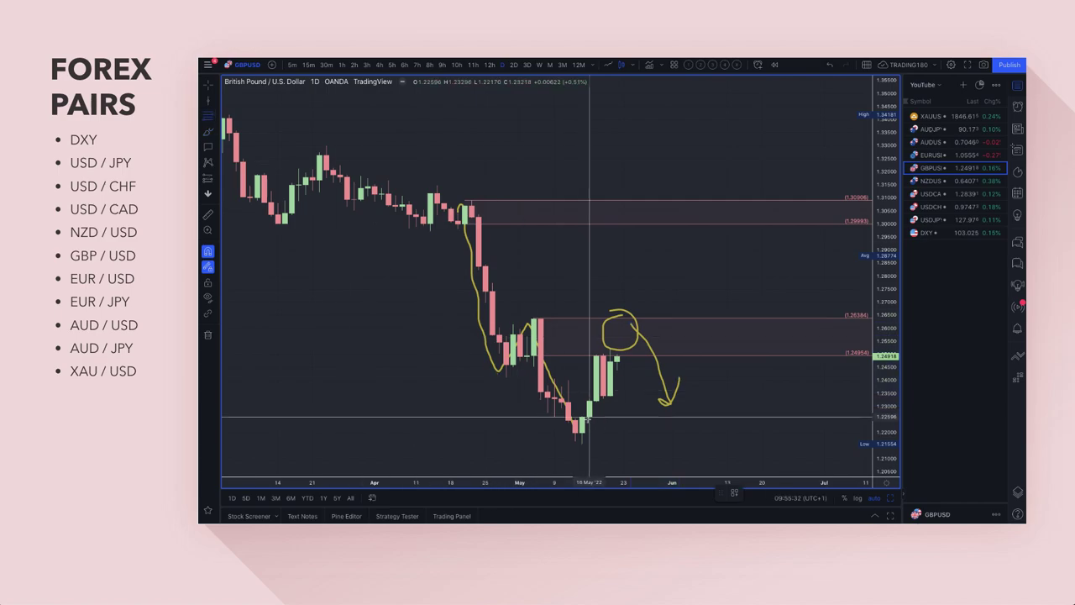
Add a demand zone at the GBPUSD May low from 1.22464 to 1.21554
left_click_drag(574, 418, 577, 443)
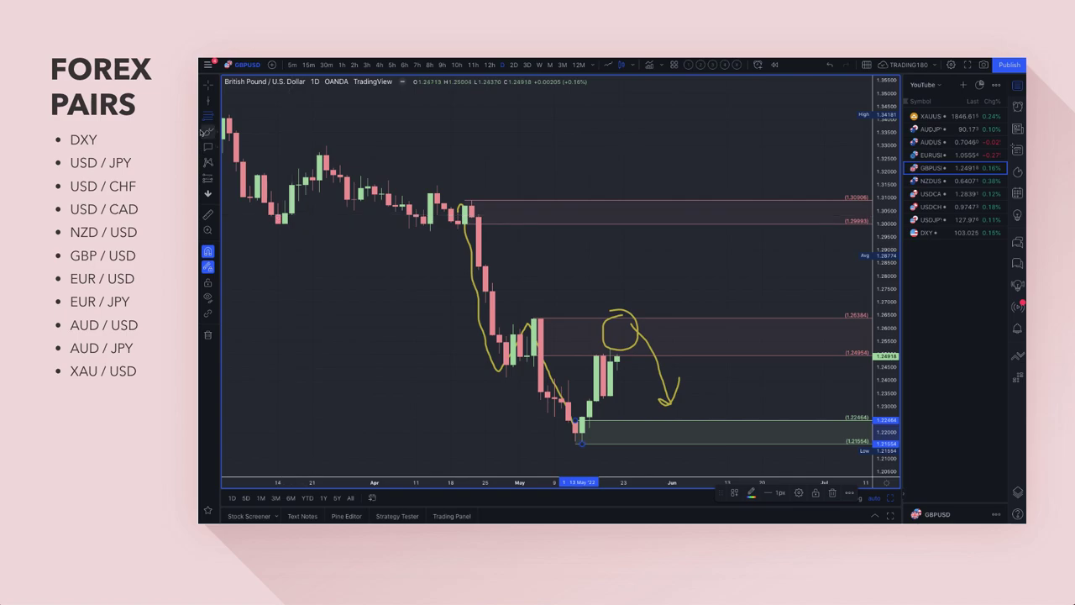
key("Escape")
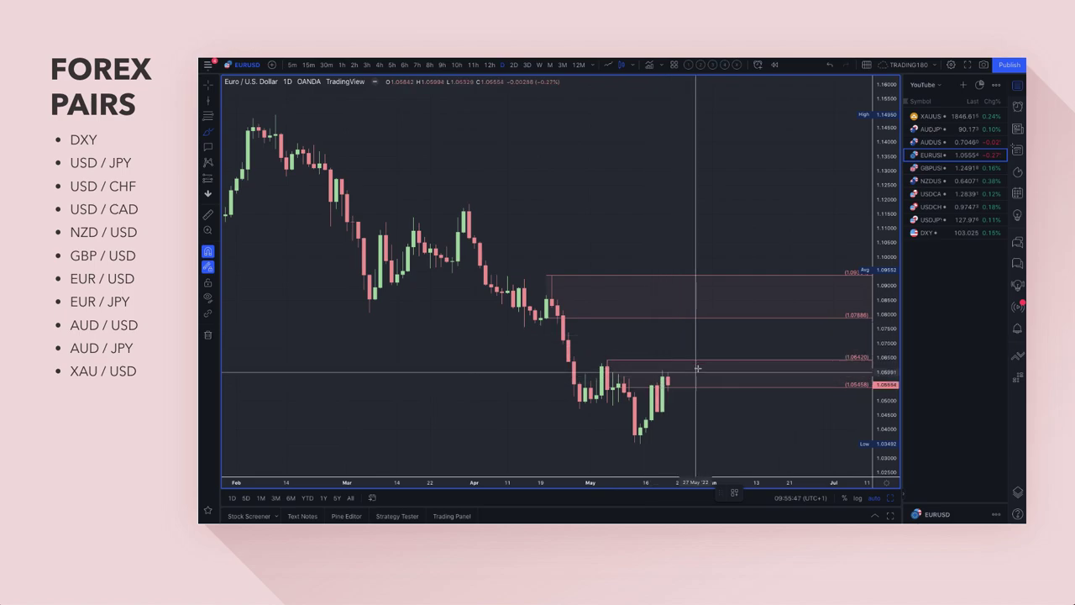
Brush a circle around EURUSD's latest candles in the 1.06420–1.05458 supply zone and check Bloomberg's article on the ECB's July hike
mouse_move(674, 357)
left_mouse_down()
mouse_move(645, 370)
mouse_move(684, 373)
mouse_move(670, 361)
left_mouse_up()
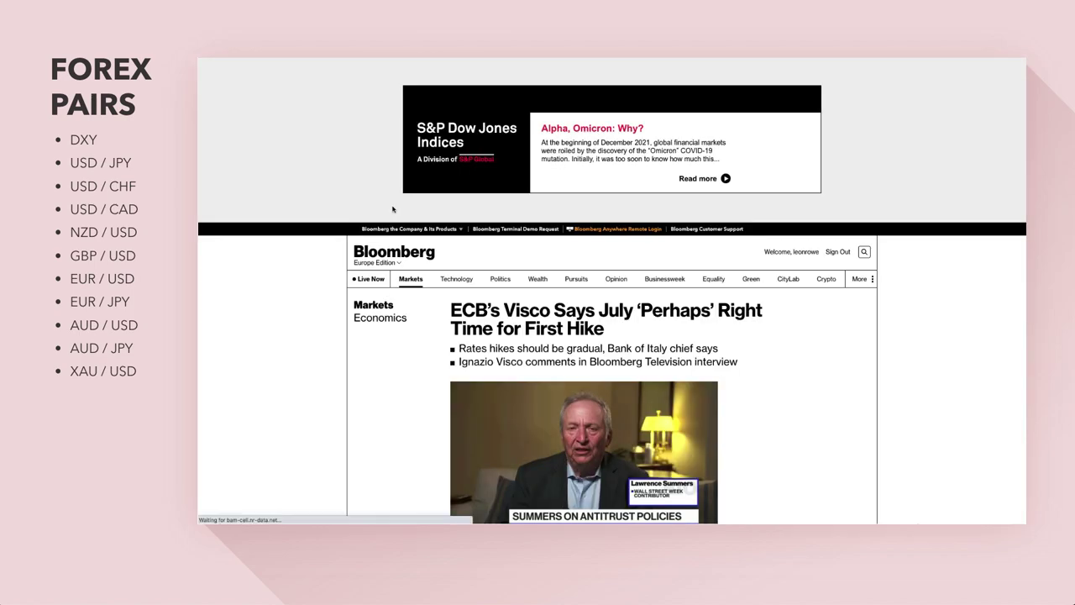
scroll(408, 252, "down", 3)
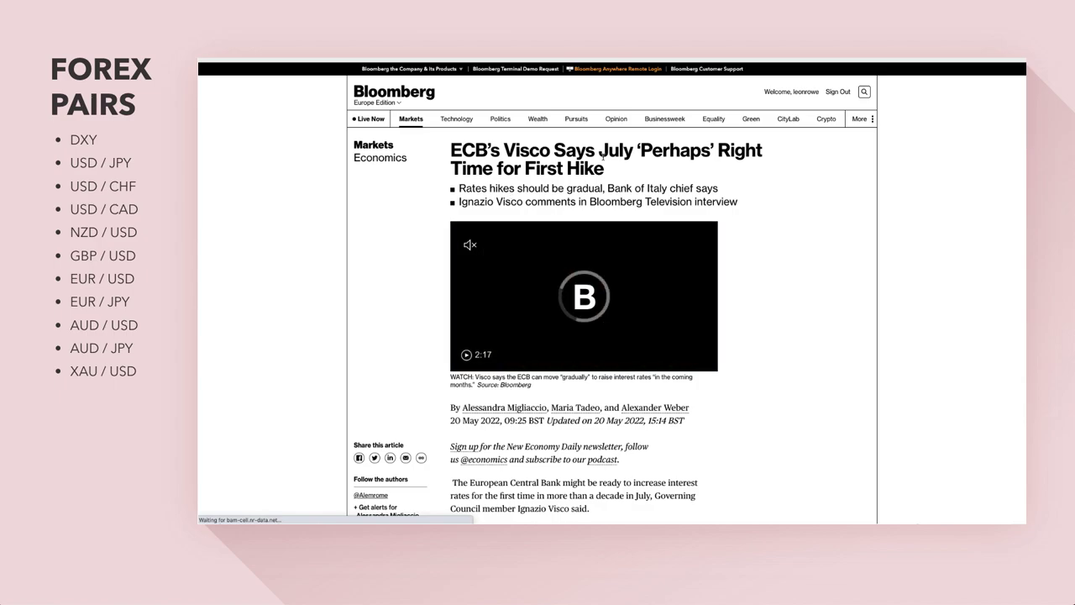
scroll(725, 161, "down", 1)
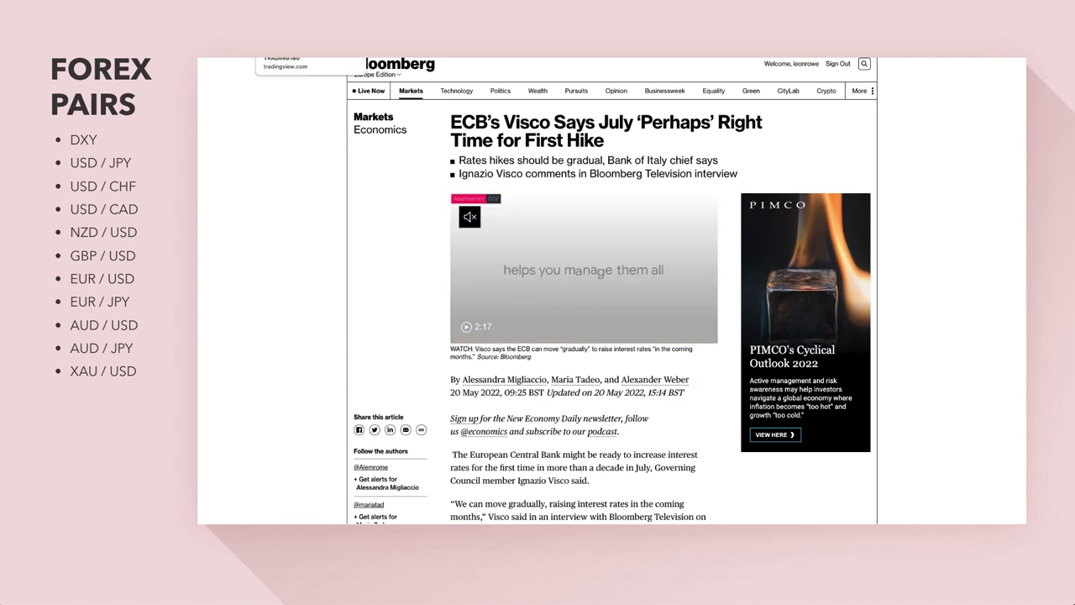
left_click(285, 52)
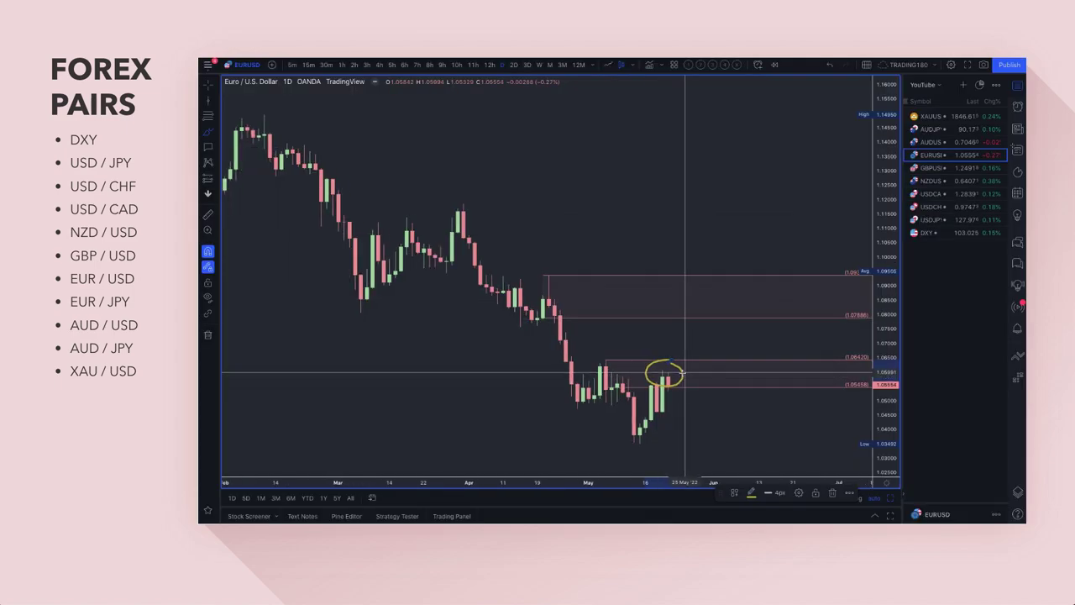
Brush a falling path with an arrowhead on EURUSD from the circled supply zone down to about 1.035
scroll(684, 372, "up", 4)
left_click(207, 134)
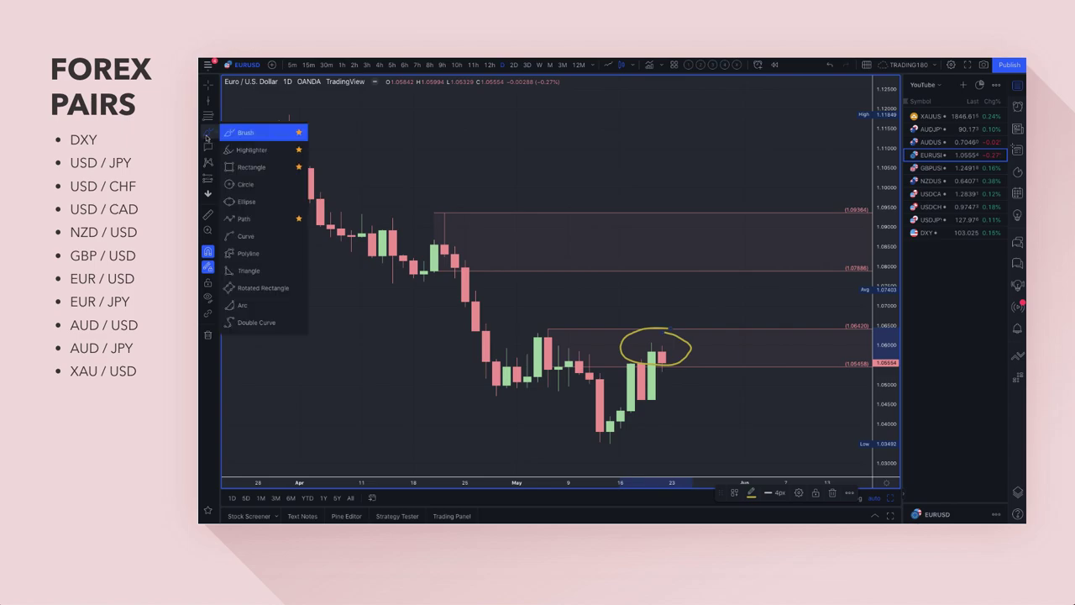
left_click(260, 138)
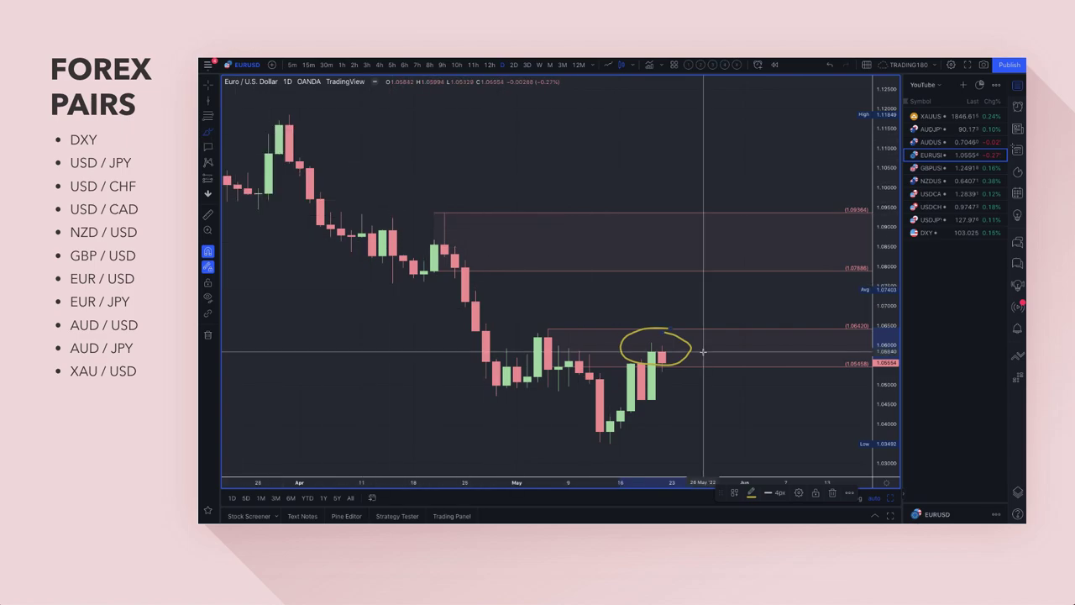
mouse_move(672, 340)
left_mouse_down()
mouse_move(744, 439)
mouse_move(754, 434)
left_mouse_up()
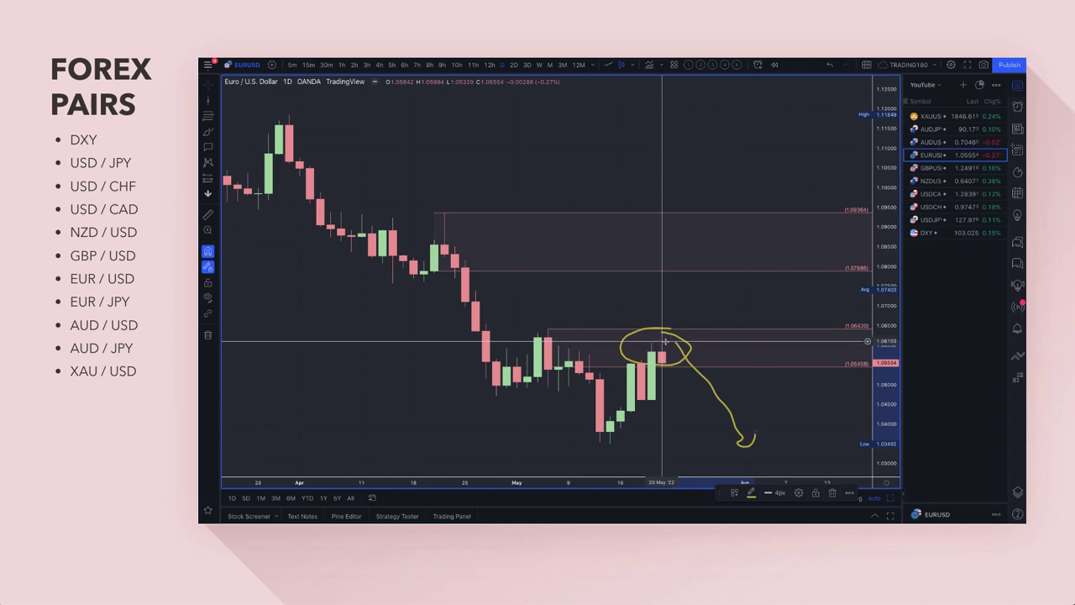
Brush a circle in EURUSD's upper supply zone above 1.07886 with an arrow falling from it towards the lower supply zone
left_click(208, 132)
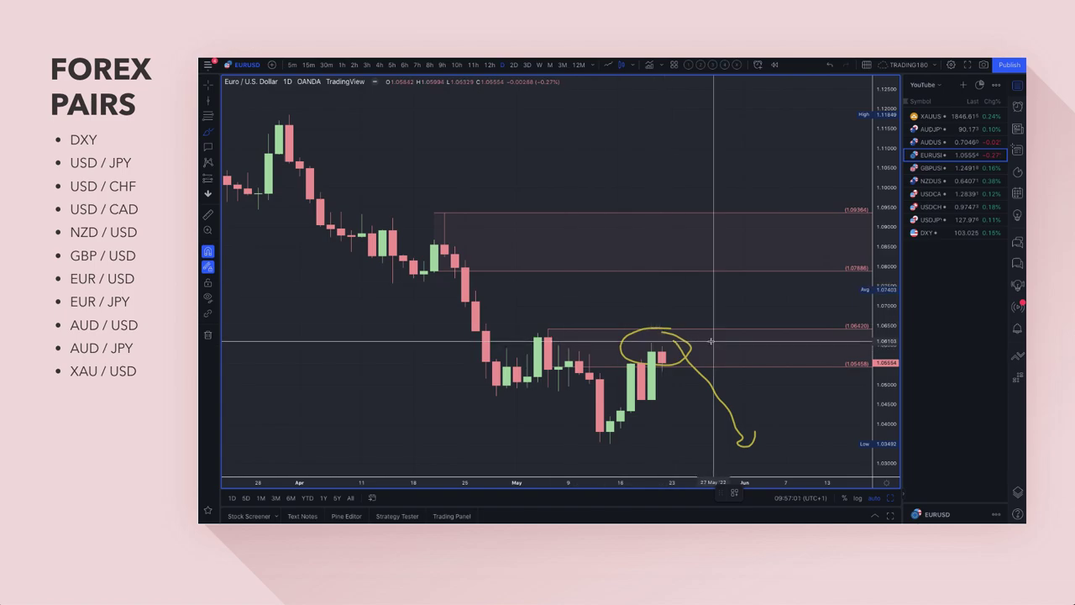
scroll(710, 341, "up", 5)
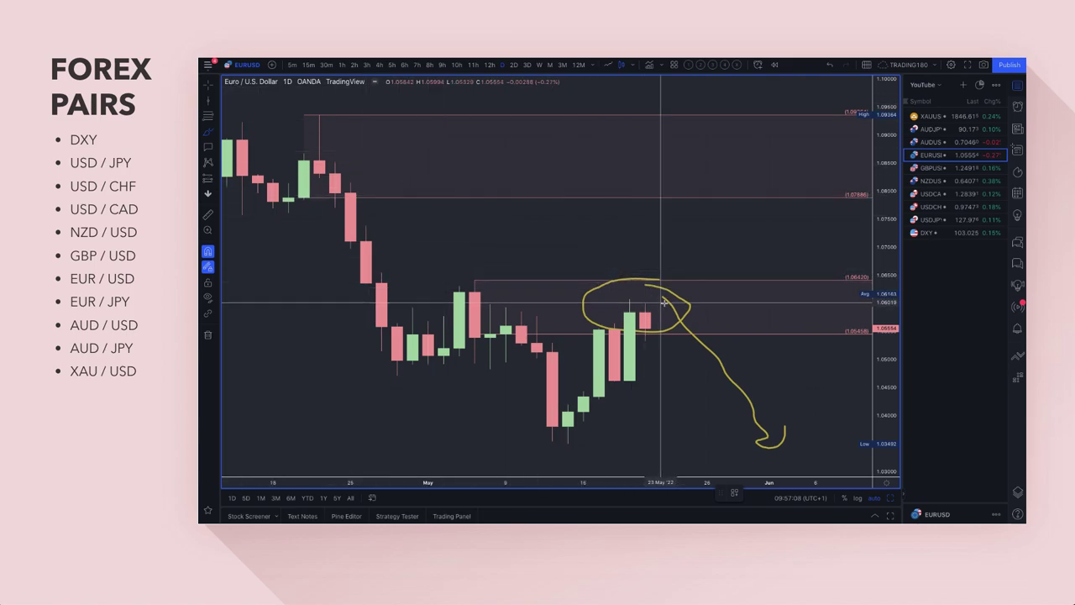
scroll(691, 318, "down", 2)
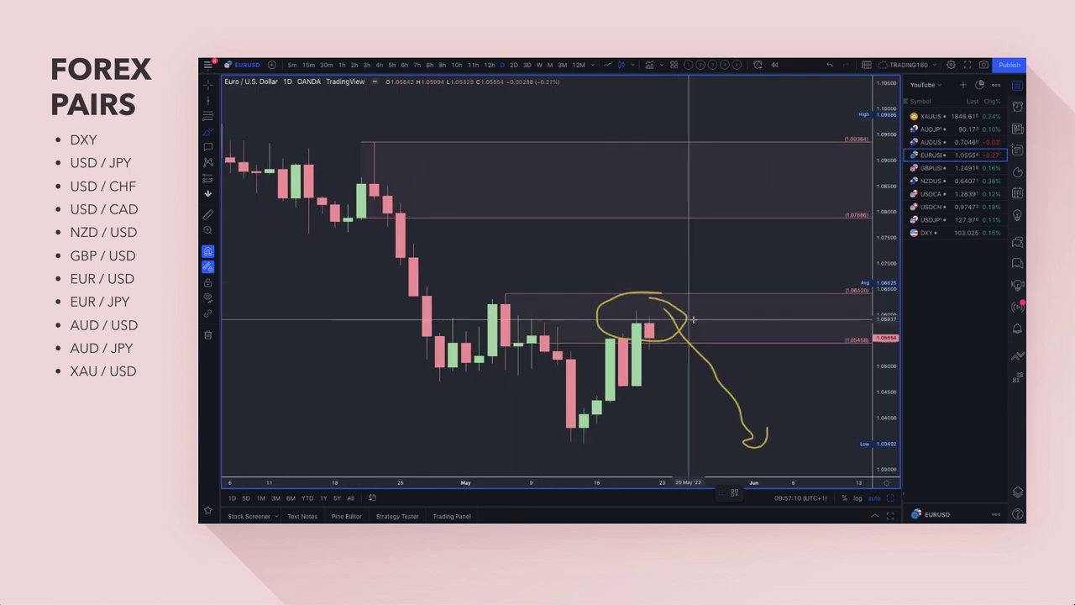
scroll(692, 317, "down", 1)
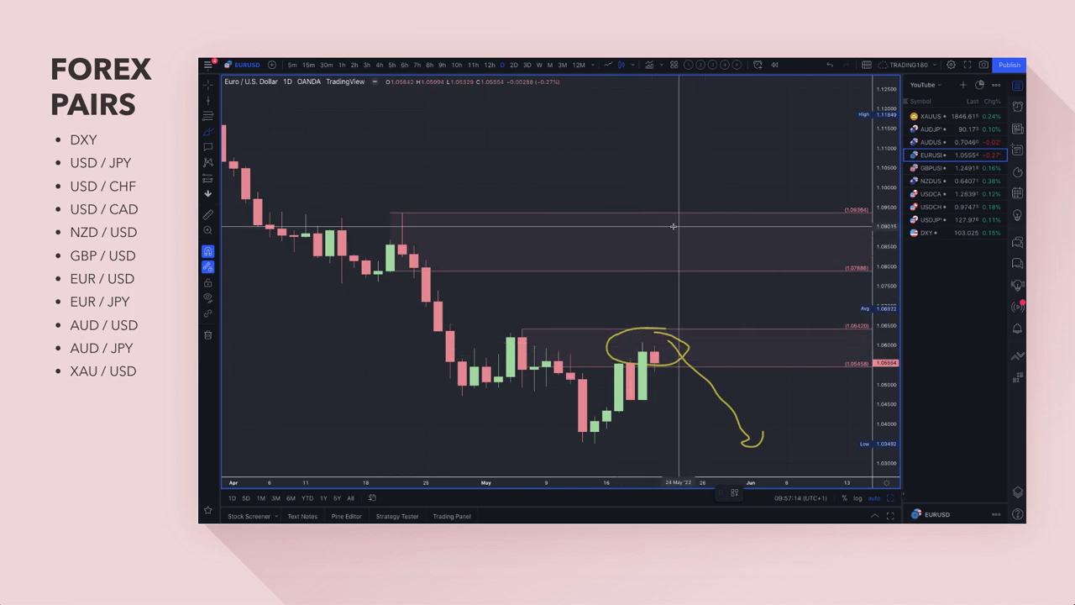
mouse_move(677, 223)
left_mouse_down()
mouse_move(715, 314)
mouse_move(730, 310)
left_mouse_up()
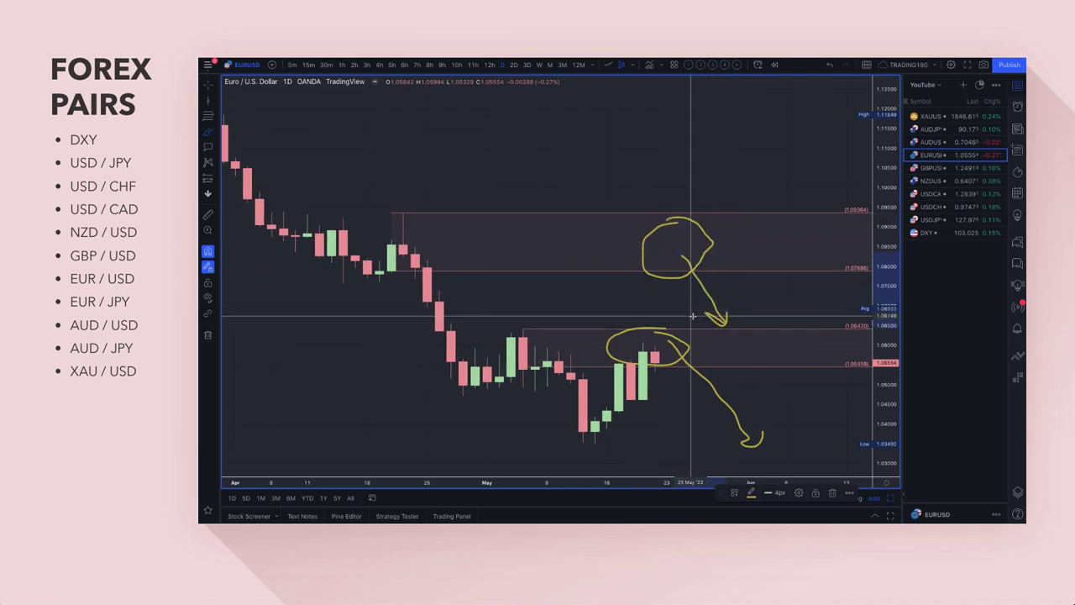
Brush a trial path on AUDUSD rising from the latest candle to about 0.72 and falling to about 0.688, and remove it
scroll(622, 260, "down", 2)
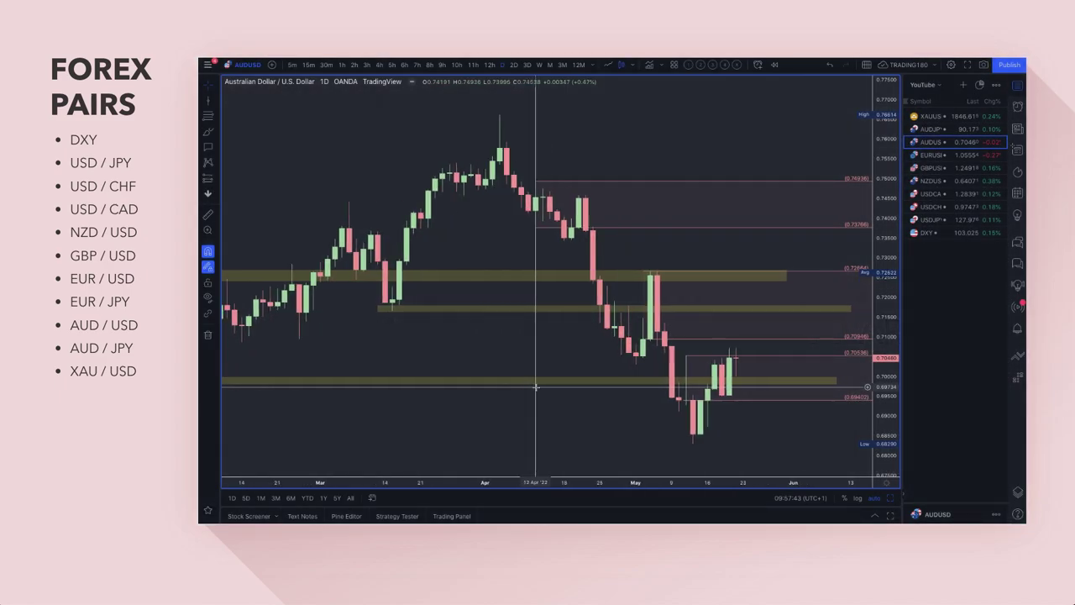
scroll(536, 386, "up", 2)
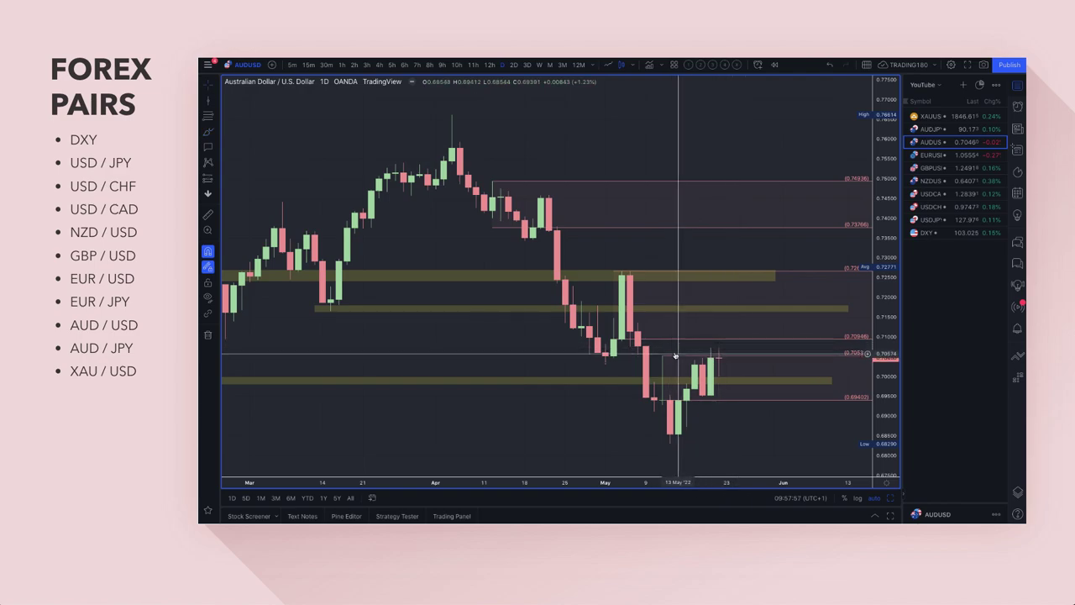
left_click(208, 131)
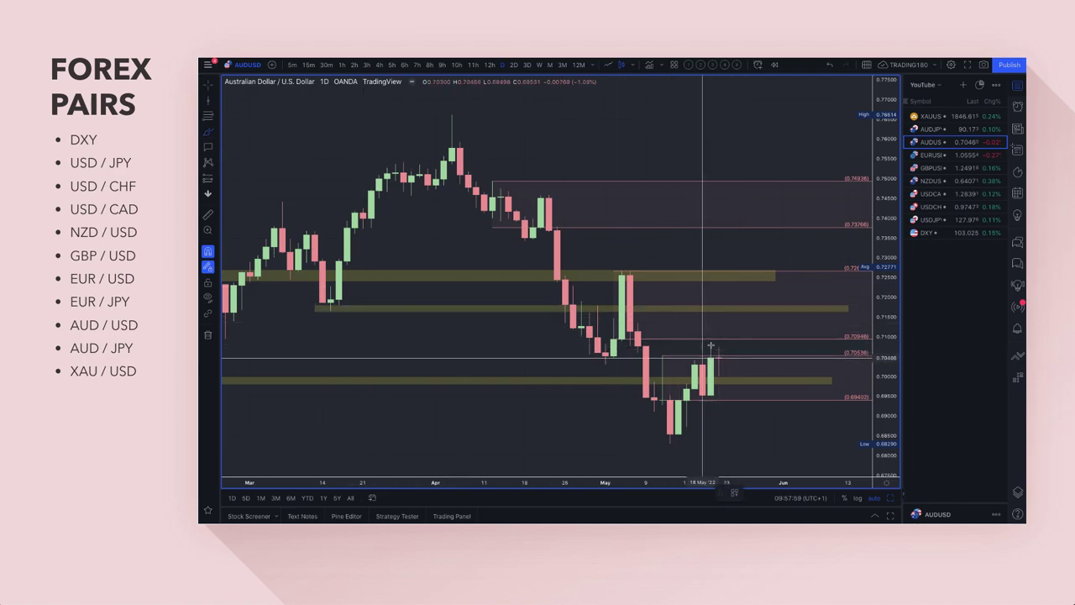
left_click_drag(718, 346, 745, 298)
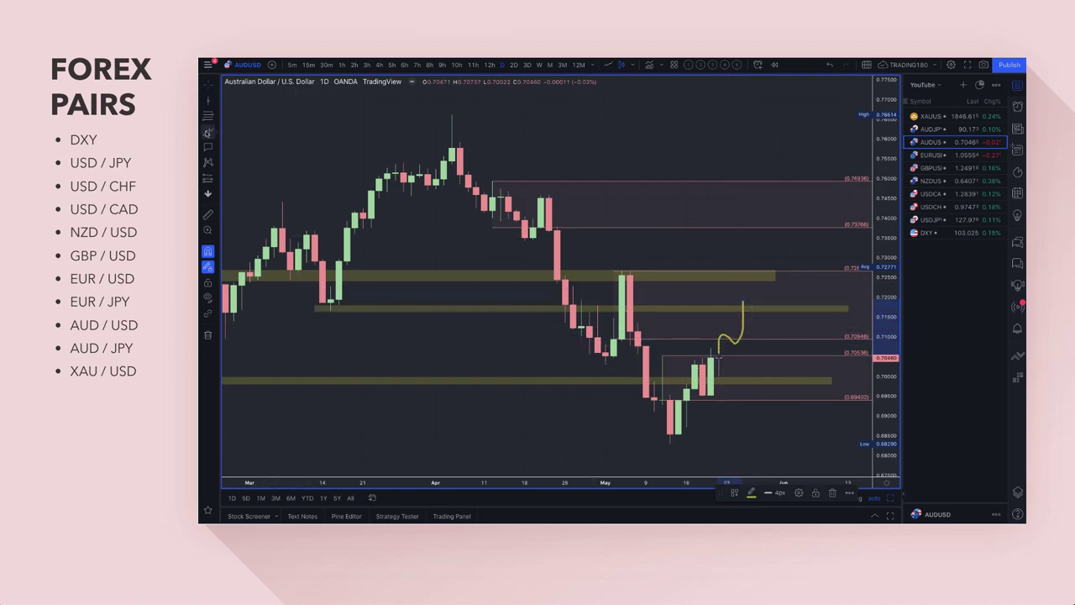
left_click(208, 132)
mouse_move(743, 301)
left_mouse_down()
mouse_move(781, 421)
mouse_move(807, 390)
mouse_move(807, 411)
left_mouse_up()
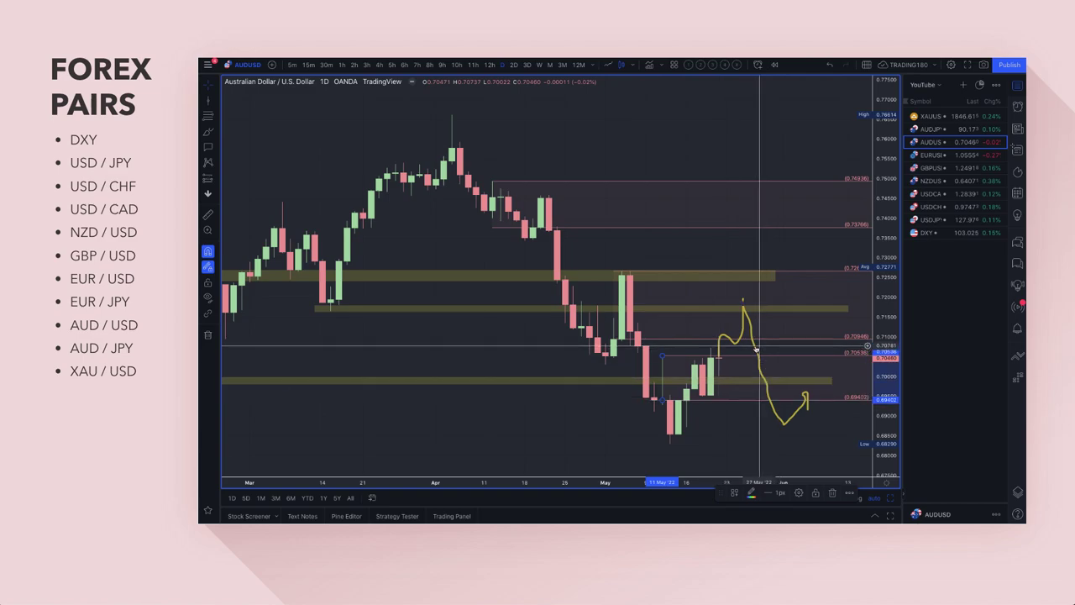
key("Delete")
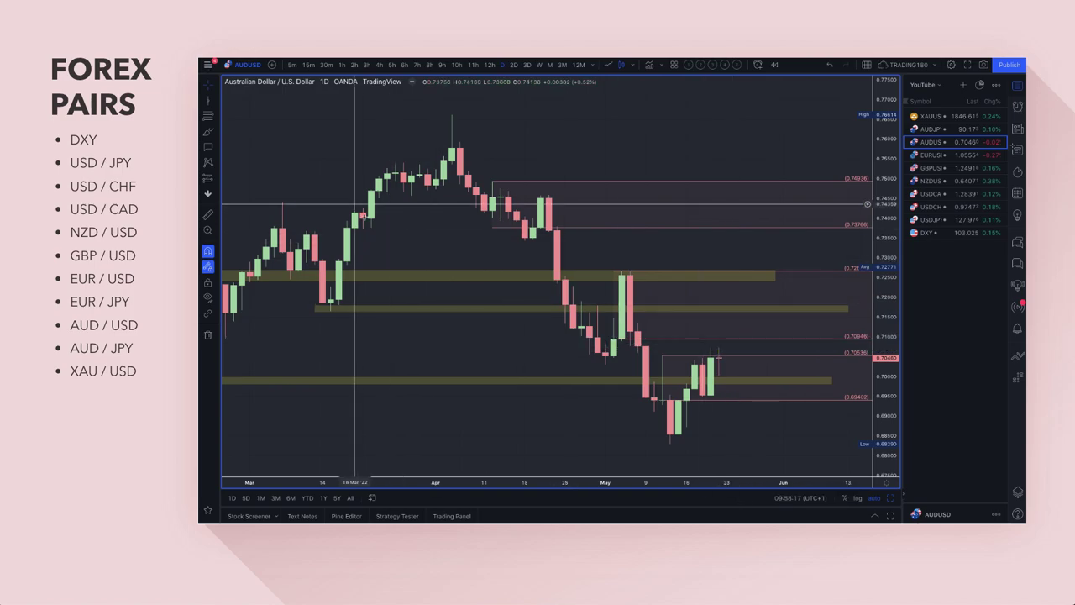
Add an AUDUSD demand zone from 0.69402 to 0.68290 and brush a path from about 0.713 down into it
left_click(208, 132)
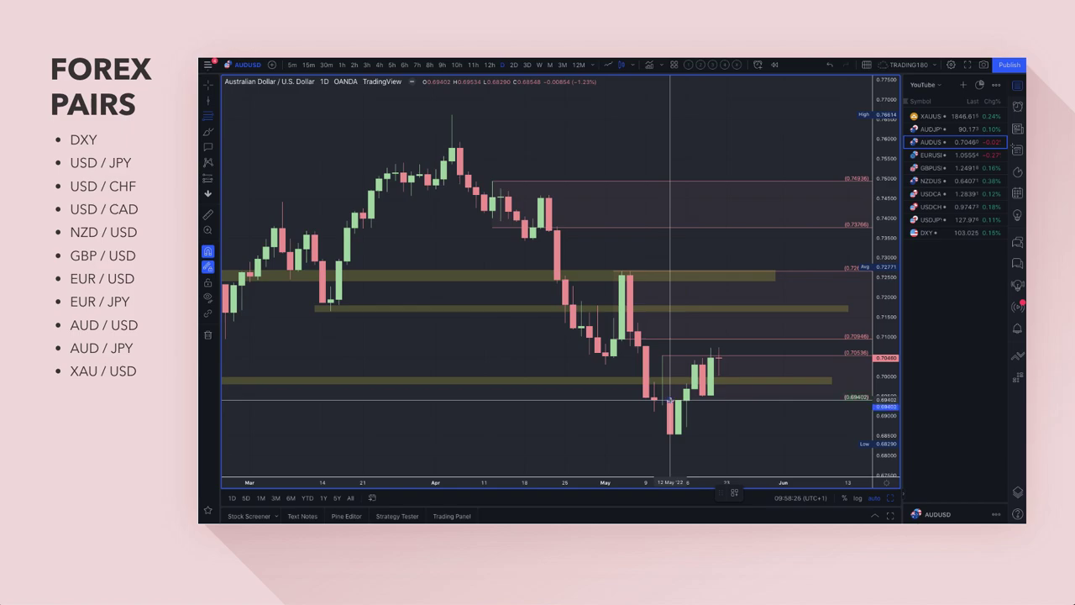
left_click_drag(669, 400, 668, 440)
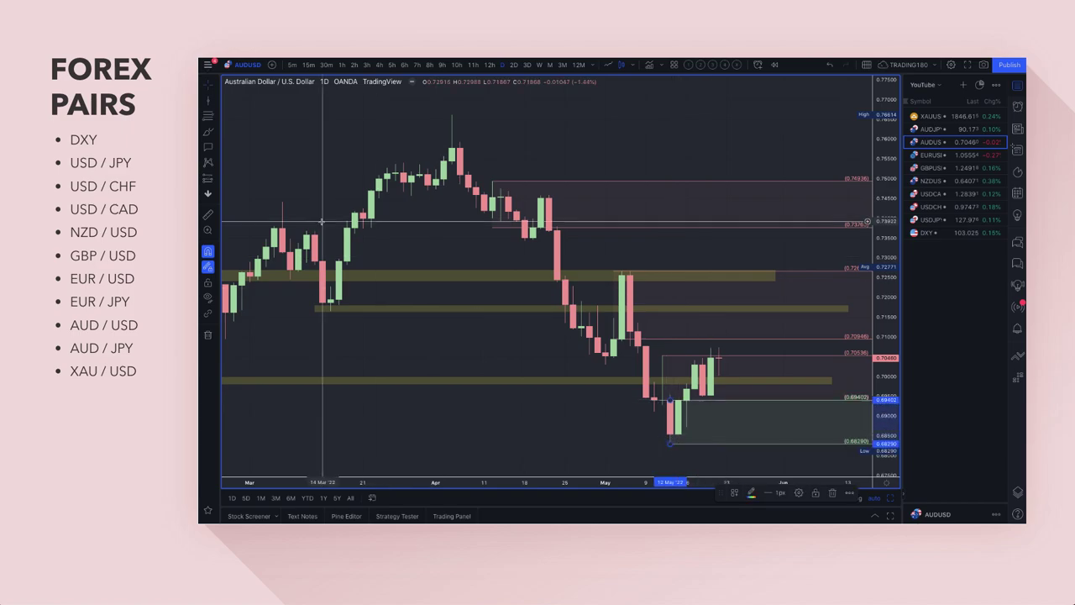
left_click(207, 133)
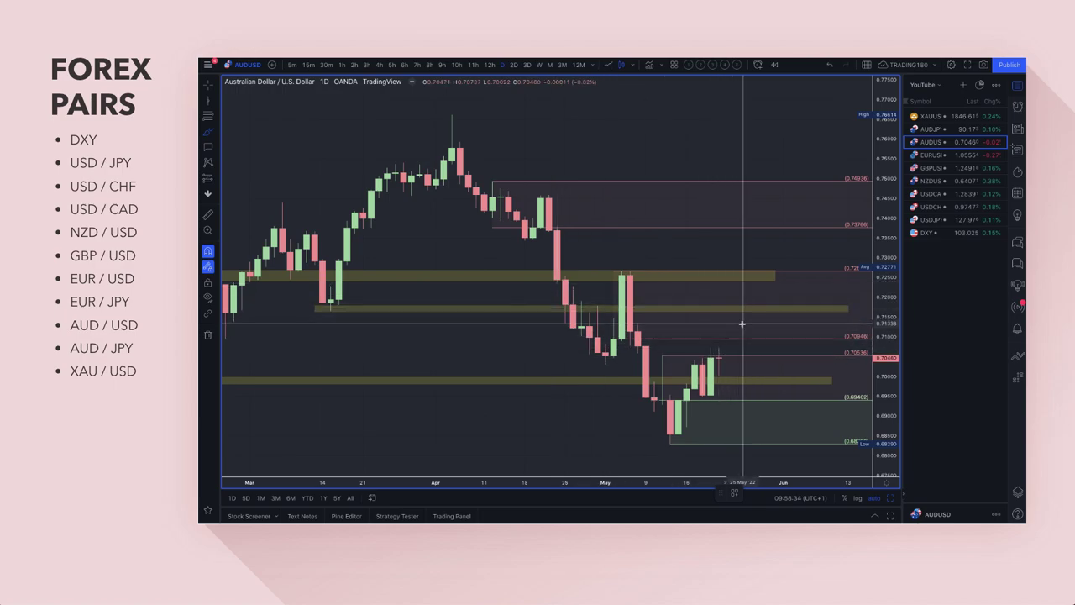
mouse_move(743, 324)
left_mouse_down()
mouse_move(776, 427)
mouse_move(811, 395)
mouse_move(815, 411)
left_mouse_up()
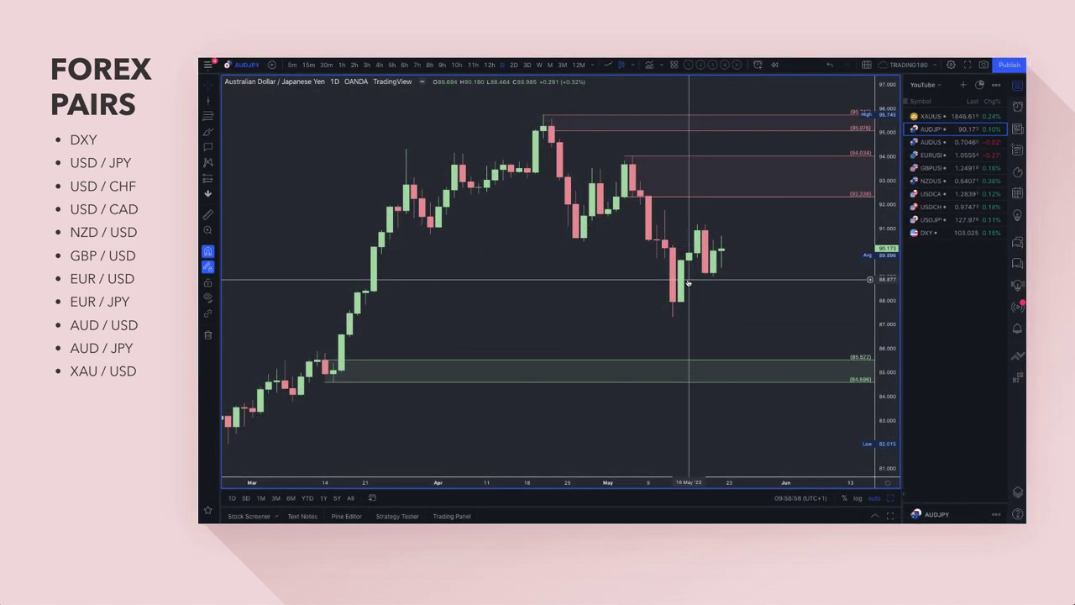
Add a demand zone on AUDJPY between 90.212 and 87.307, starting at the 12 May candle
left_click(207, 131)
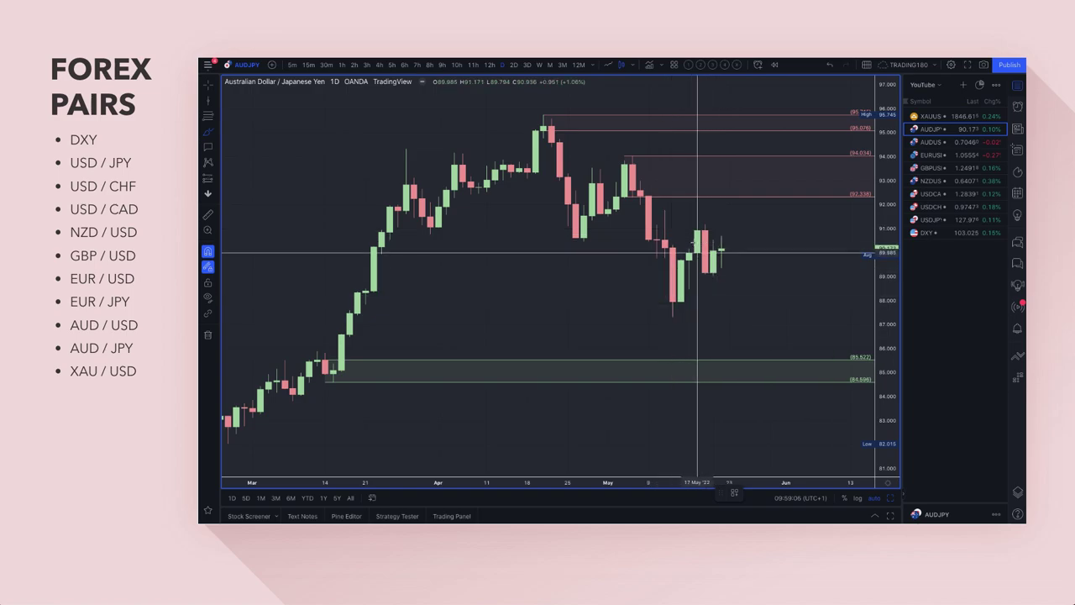
left_click(208, 117)
left_click_drag(672, 247, 670, 319)
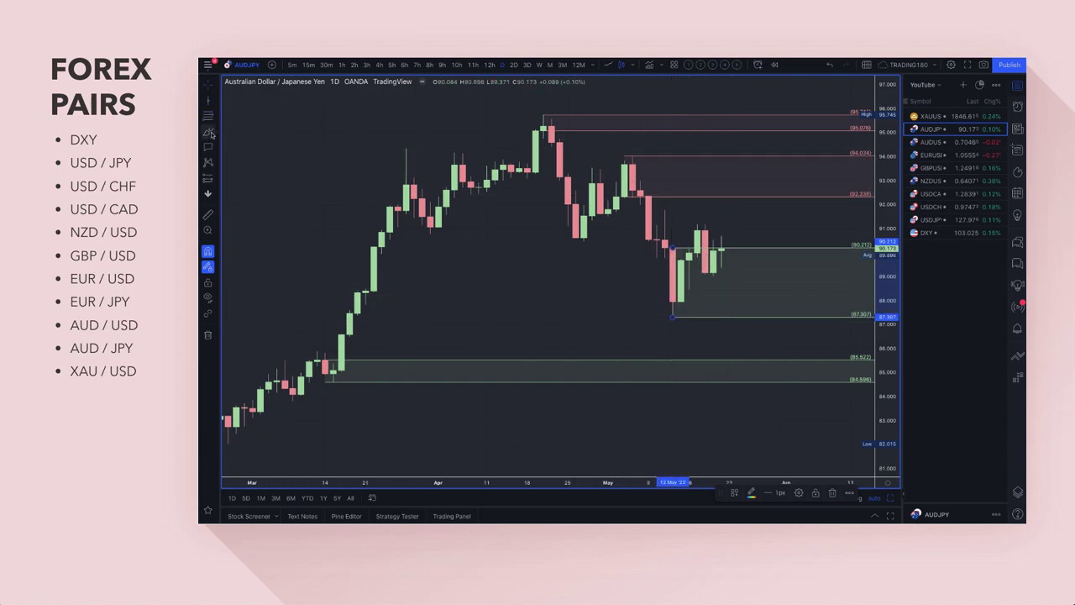
left_click(345, 203)
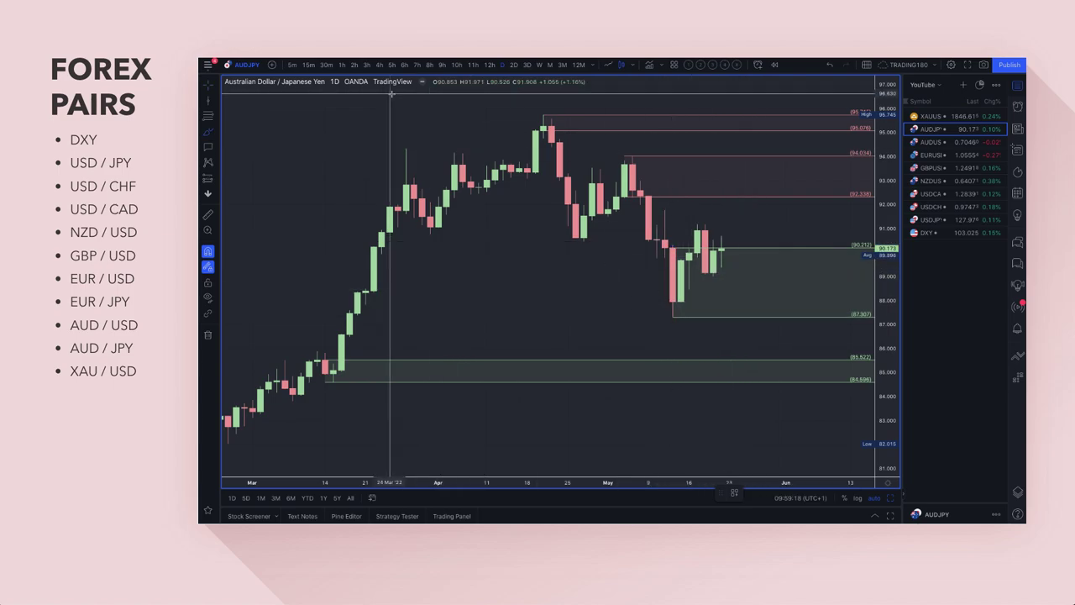
Measure AUDJPY's rise from the 87.307 low to the 17 May high on the 1-hour chart and return to daily
left_click(341, 66)
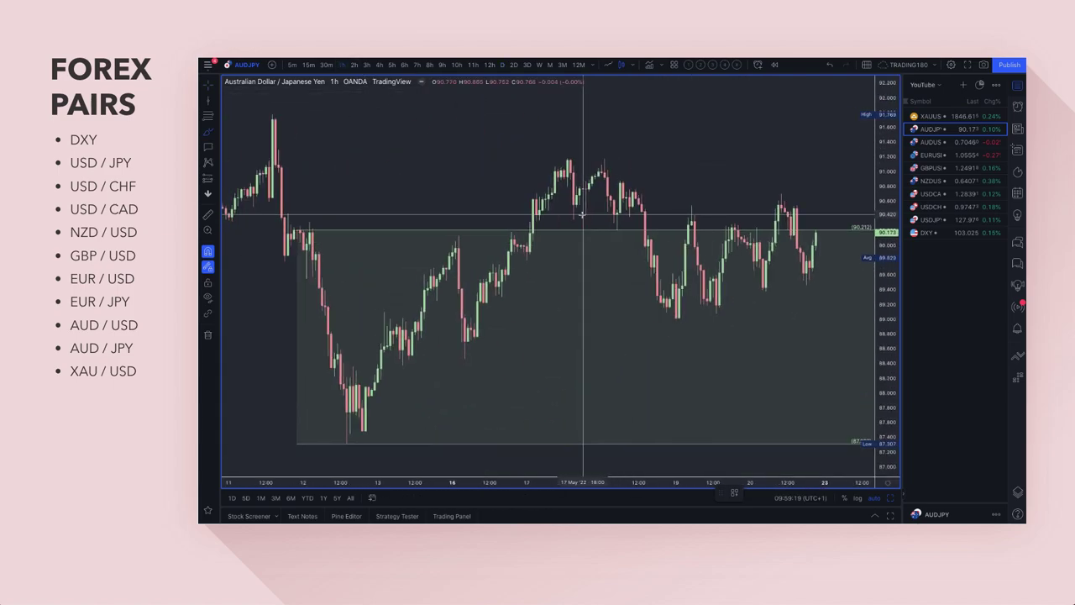
scroll(581, 215, "down", 5)
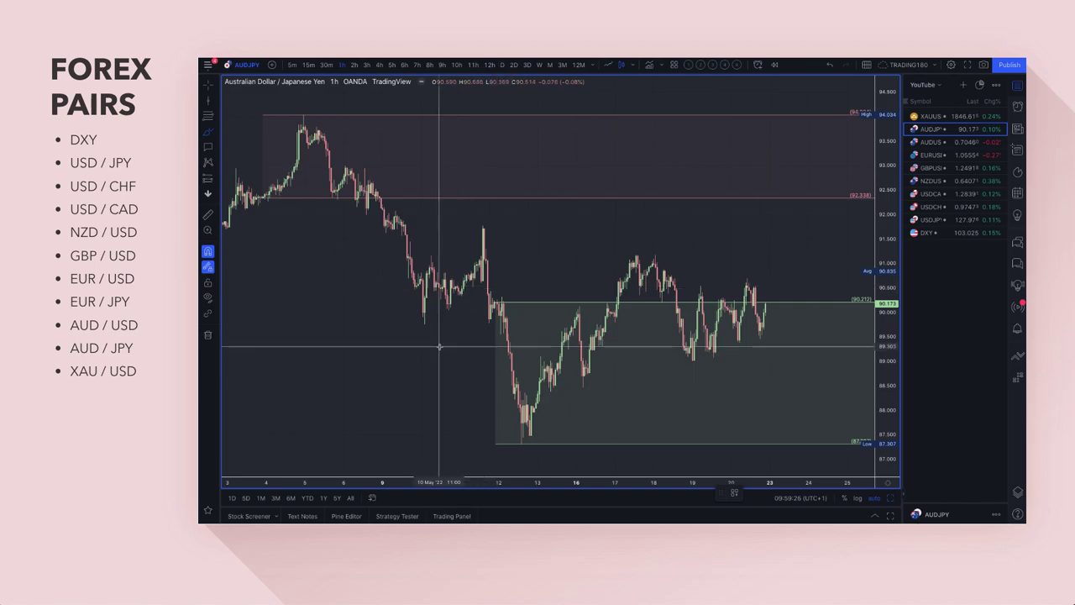
left_click(521, 443, "shift")
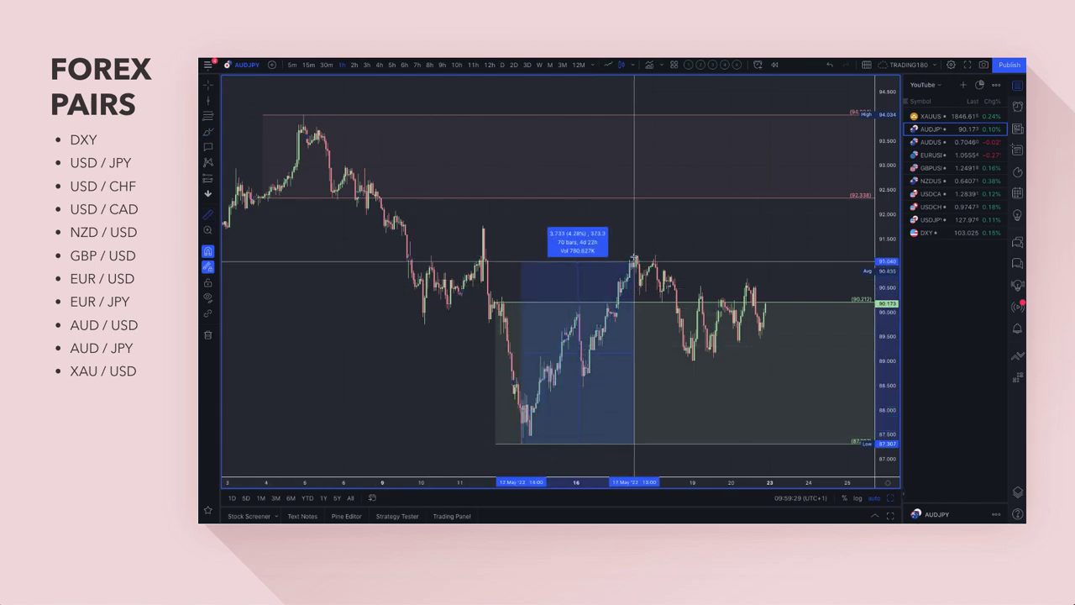
left_click(636, 254)
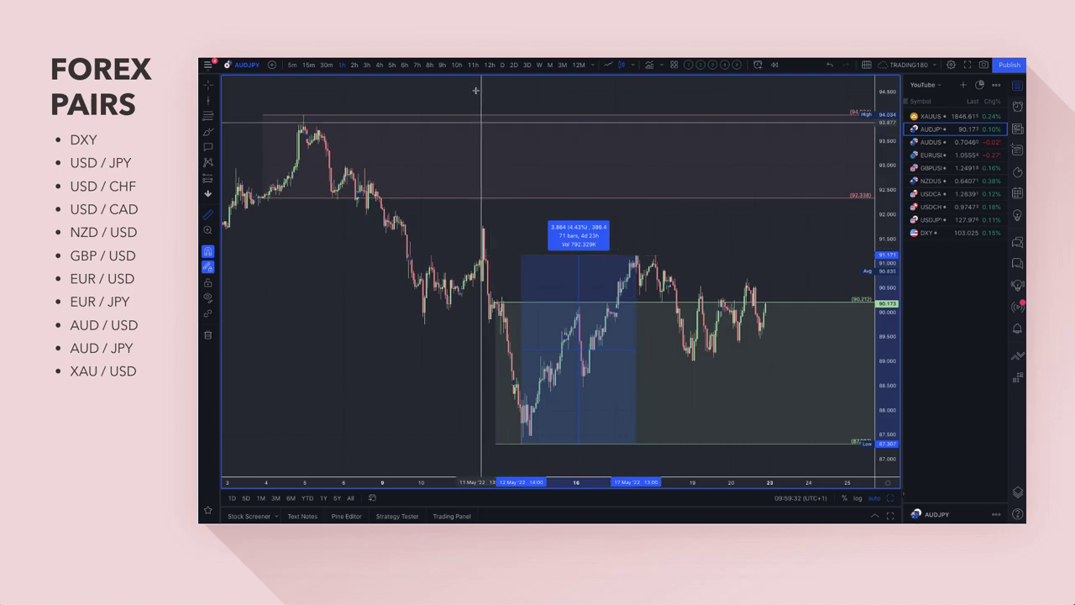
left_click(502, 64)
Brush an AUDJPY path dipping to about 87.4 and turning up, plus a second path from the latest candle ending near 91.6
scroll(663, 179, "up", 3)
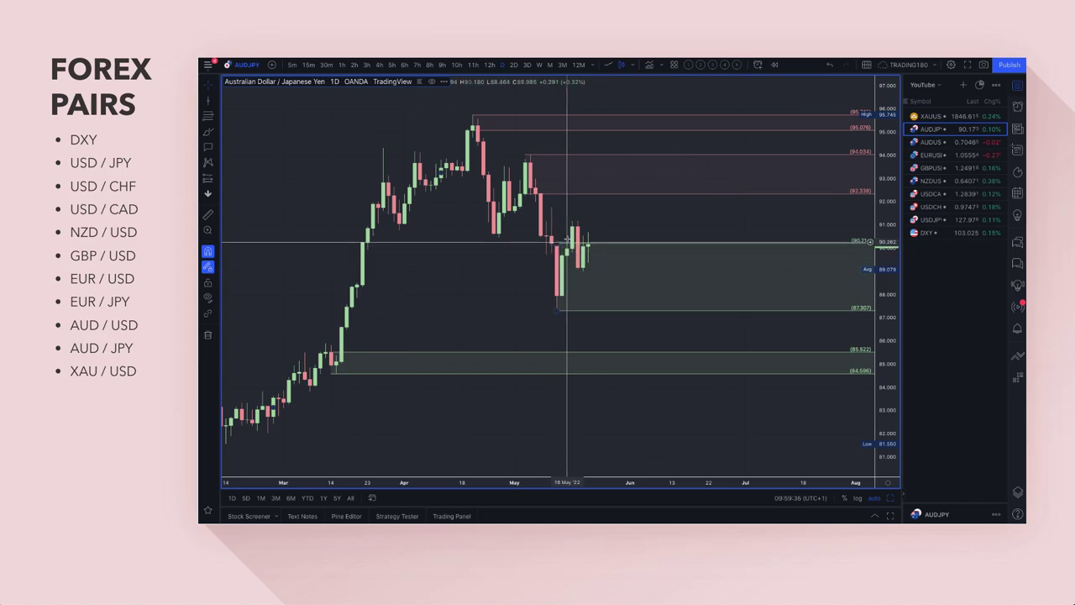
left_click(208, 132)
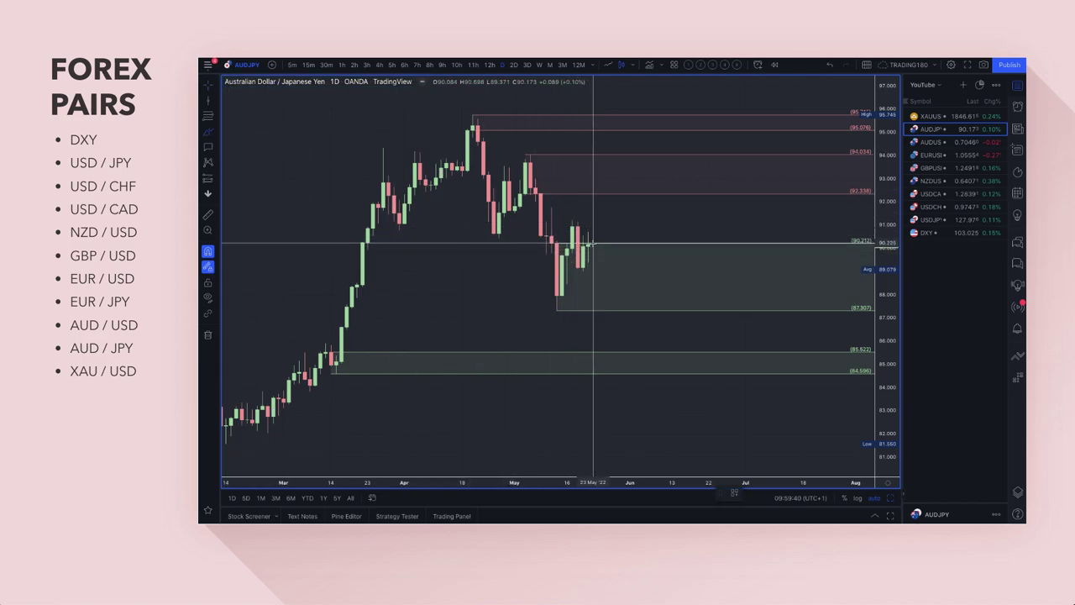
mouse_move(593, 246)
left_mouse_down()
mouse_move(618, 306)
mouse_move(657, 275)
left_mouse_up()
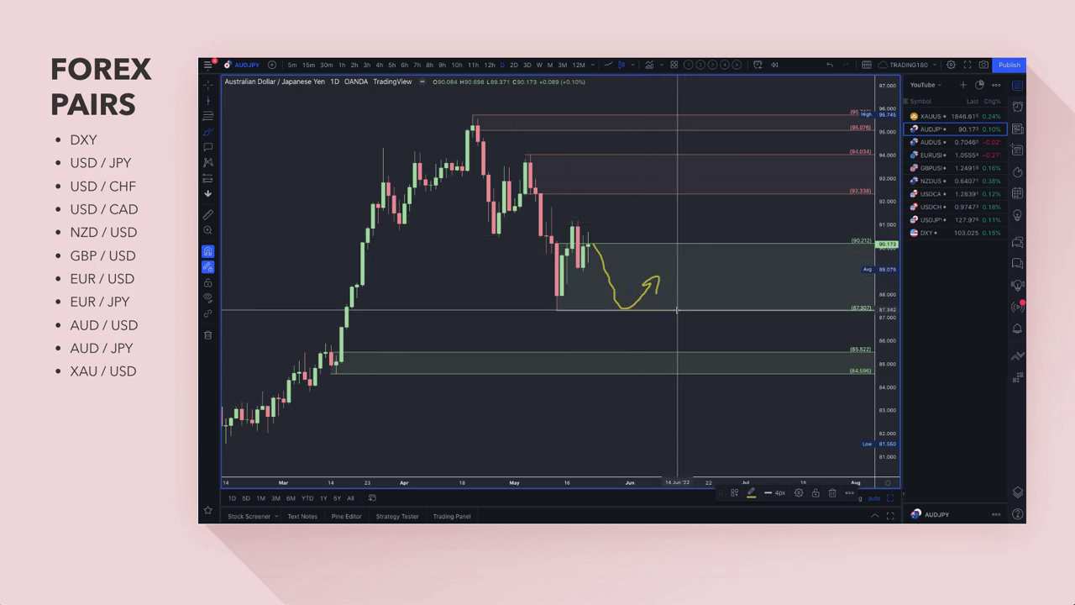
left_click(679, 228)
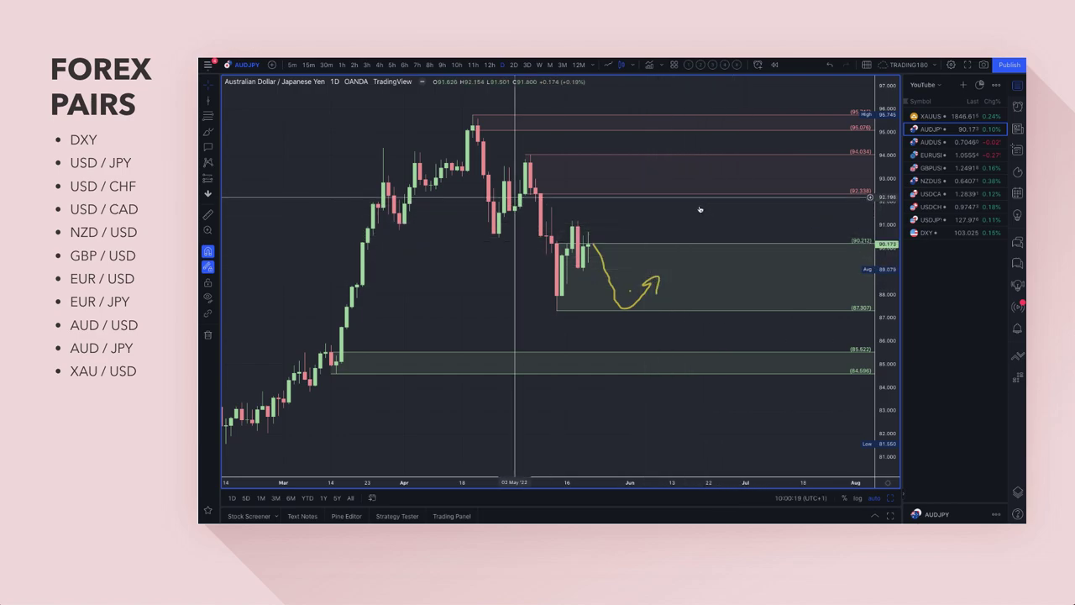
left_click(208, 133)
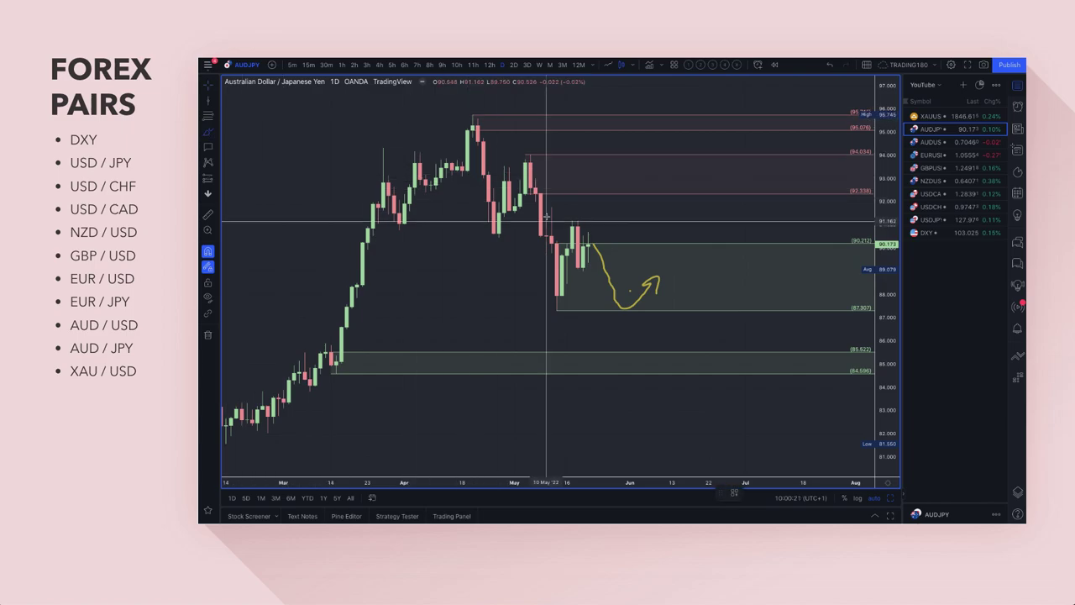
mouse_move(590, 237)
left_mouse_down()
mouse_move(619, 178)
mouse_move(645, 224)
mouse_move(656, 210)
left_mouse_up()
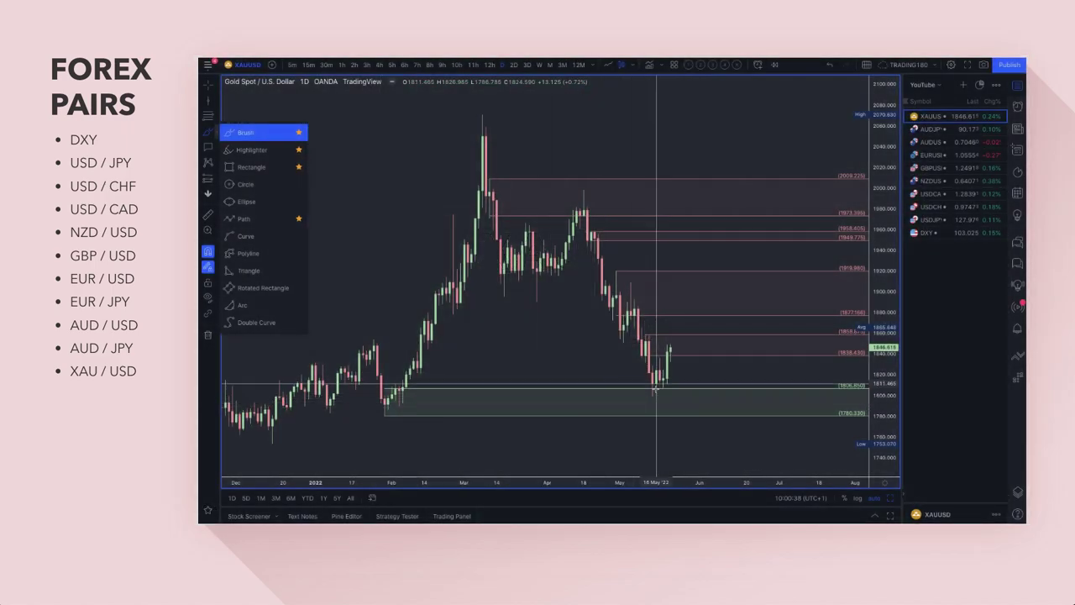
On XAUUSD, brush a circle around the May low and add a demand zone between 1824.590 and 1786.785
mouse_move(655, 400)
left_mouse_down()
mouse_move(636, 396)
mouse_move(666, 391)
left_mouse_up()
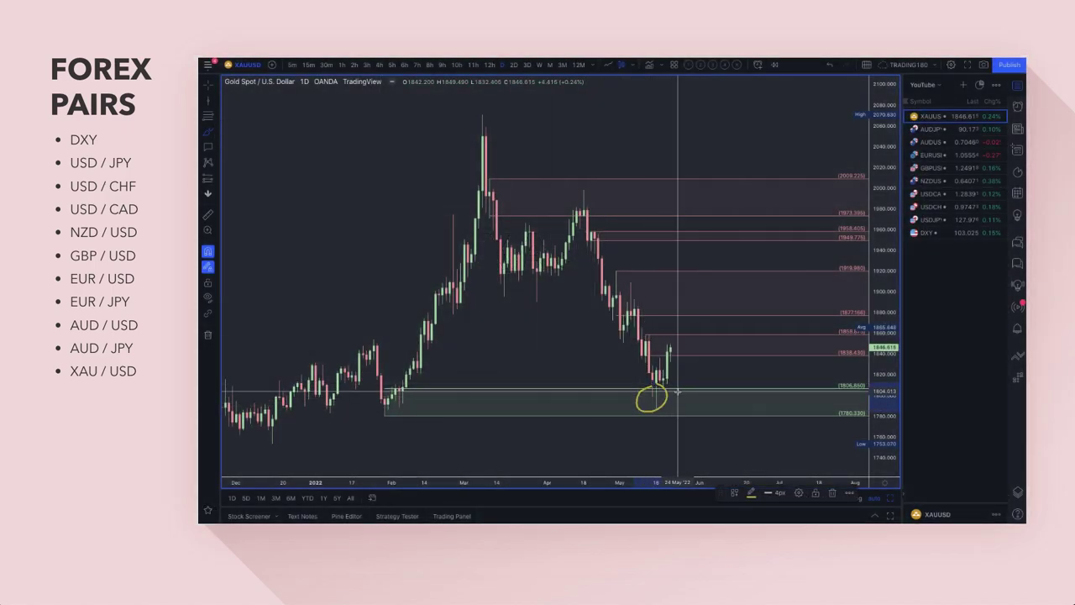
scroll(682, 356, "up", 2)
scroll(676, 356, "up", 1)
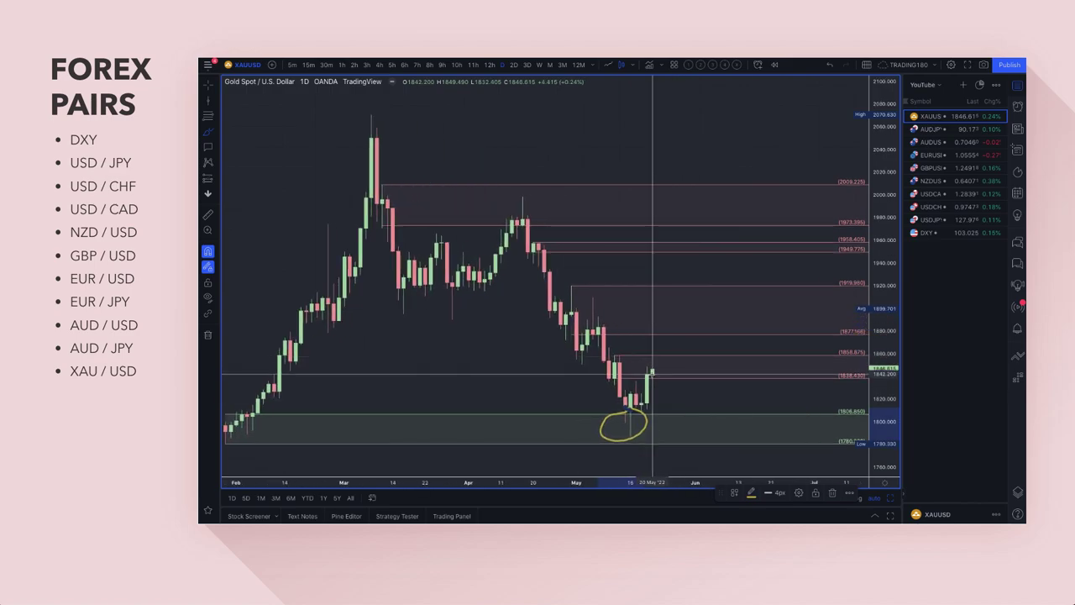
left_click(206, 116)
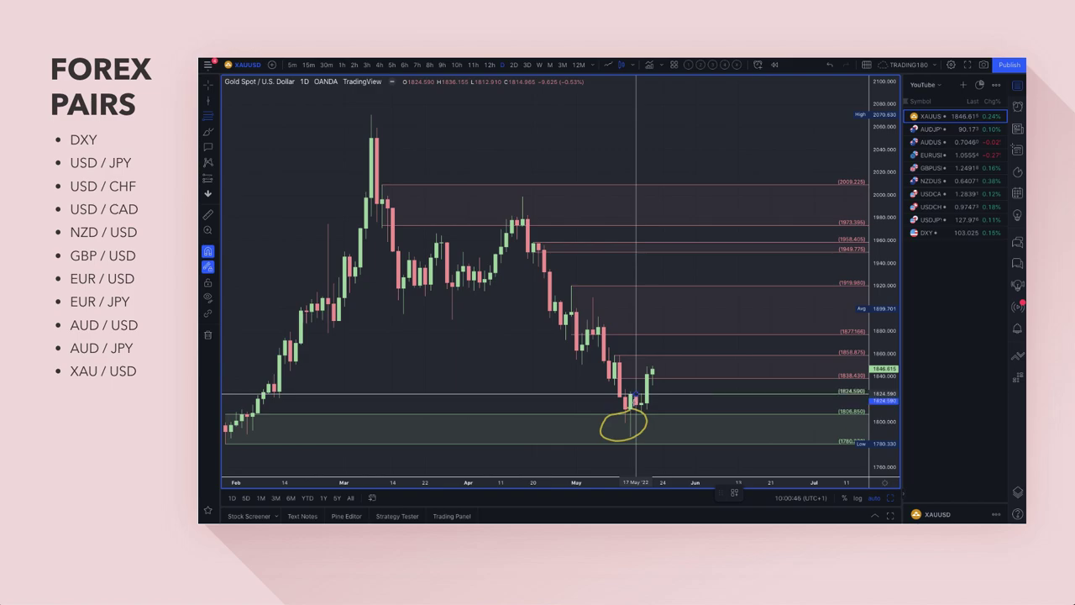
left_click_drag(635, 395, 630, 432)
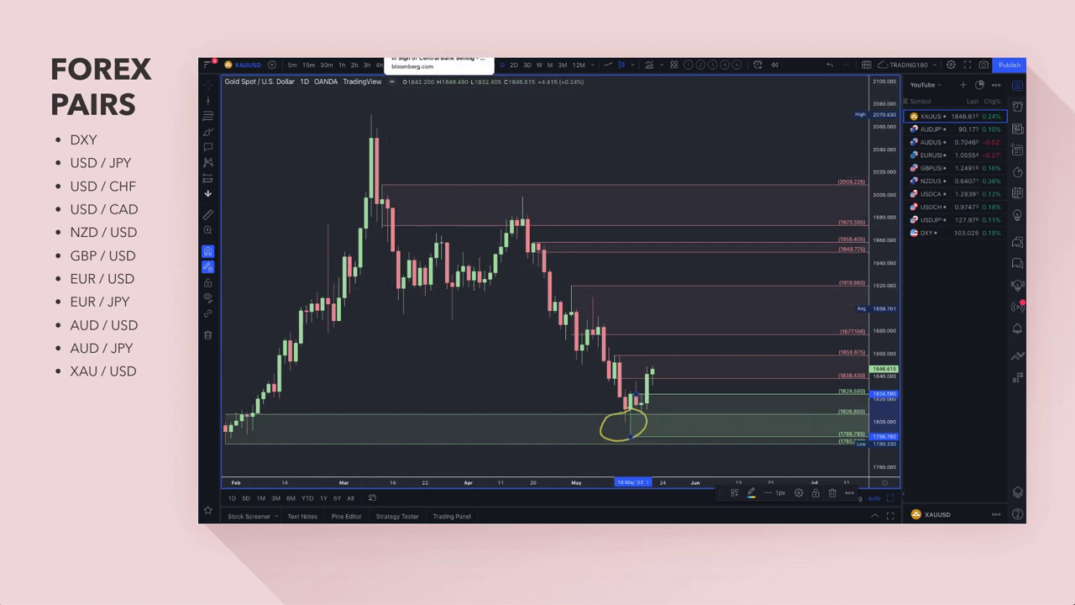
Check Bloomberg's article on Bank of England gold trading at a rare discount
left_click(437, 57)
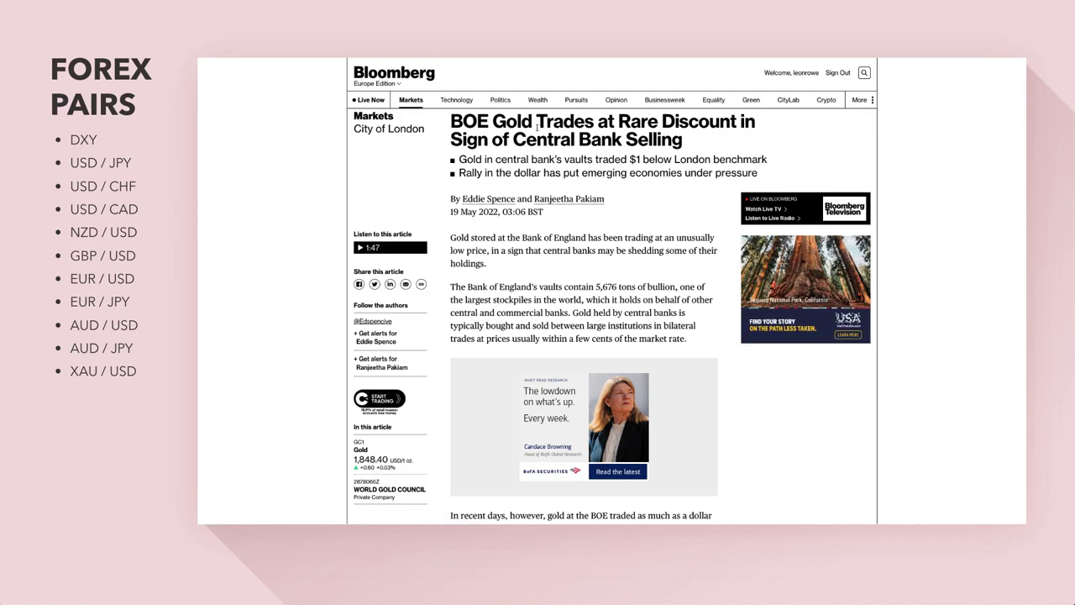
scroll(617, 124, "up", 1)
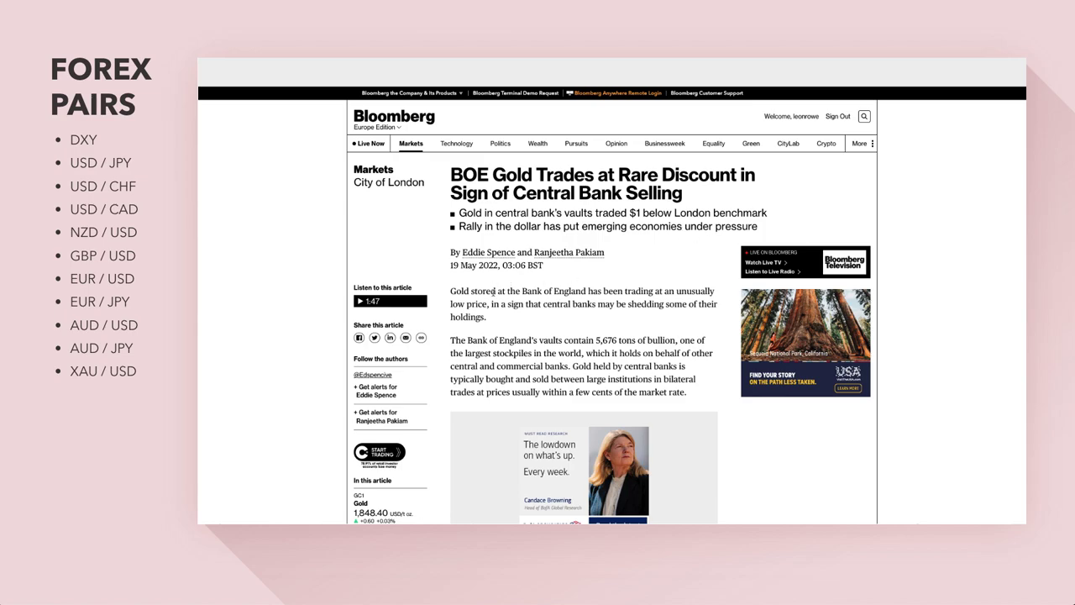
left_click_drag(712, 290, 718, 292)
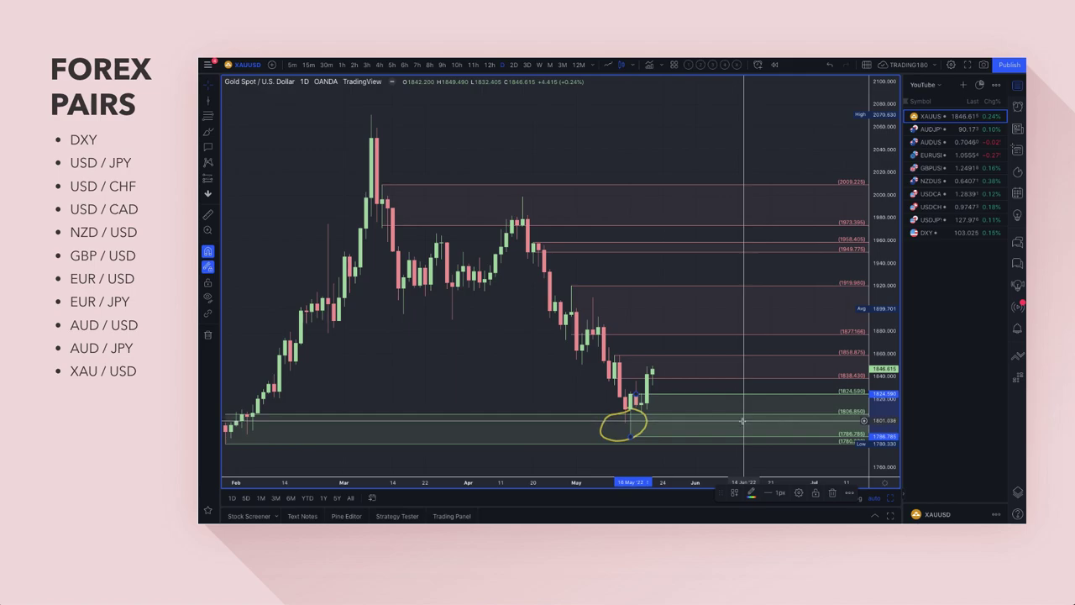
Brush a V-shaped XAUUSD path from the latest candle down to about 1798 and up to about 1857, ending in an arrowhead
scroll(668, 410, "down", 2)
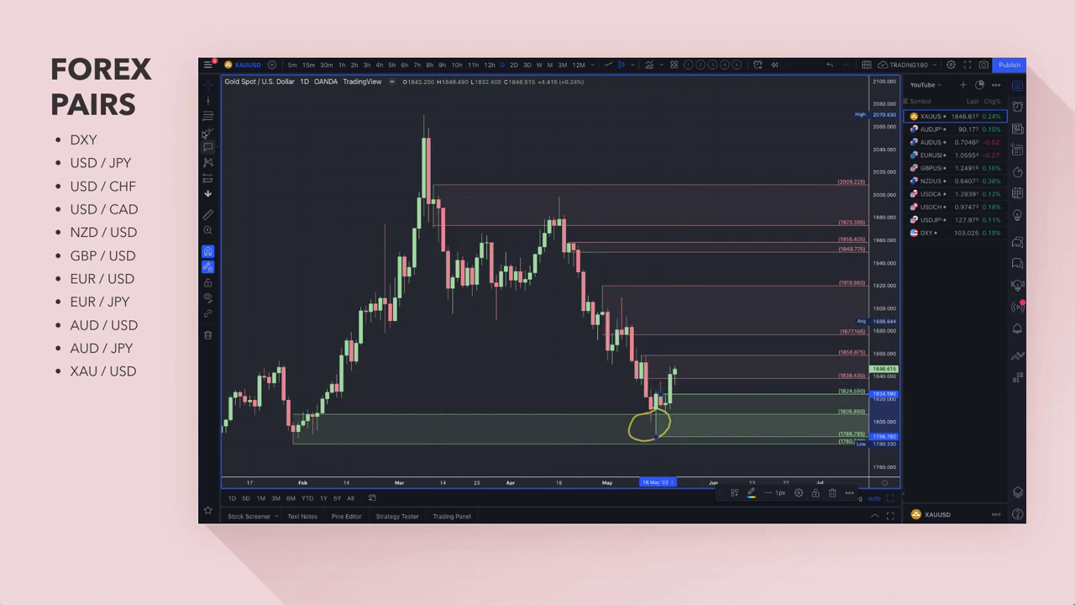
left_click(207, 132)
mouse_move(673, 366)
left_mouse_down()
mouse_move(698, 423)
mouse_move(731, 367)
mouse_move(742, 375)
left_mouse_up()
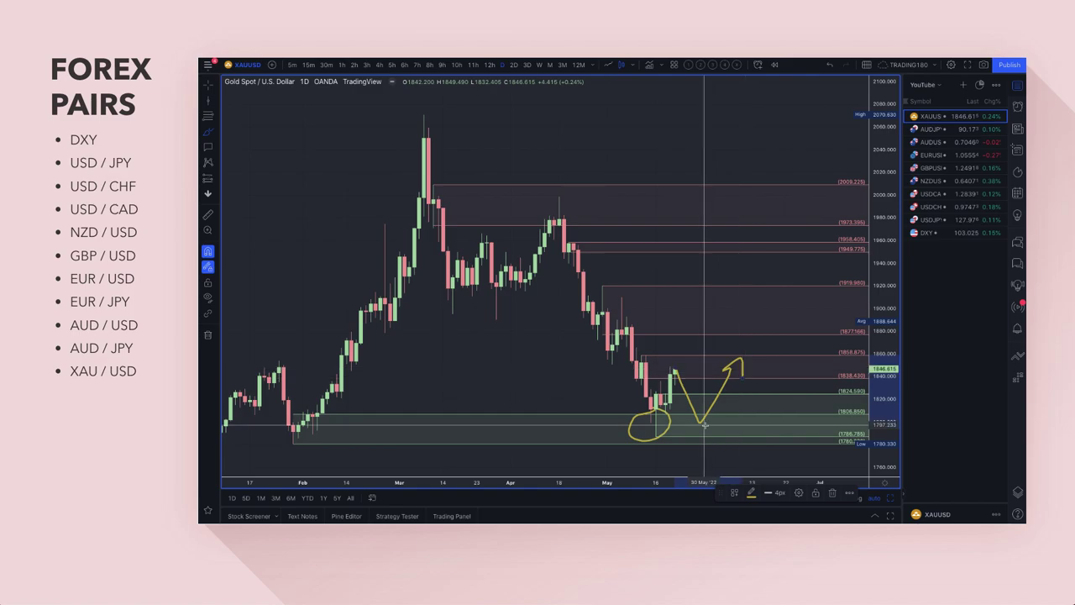
Brush an upward arrow above the 2009.225 supply zone and trace gold's zigzag decline from the April supply zone to the May low
scroll(704, 426, "down", 2)
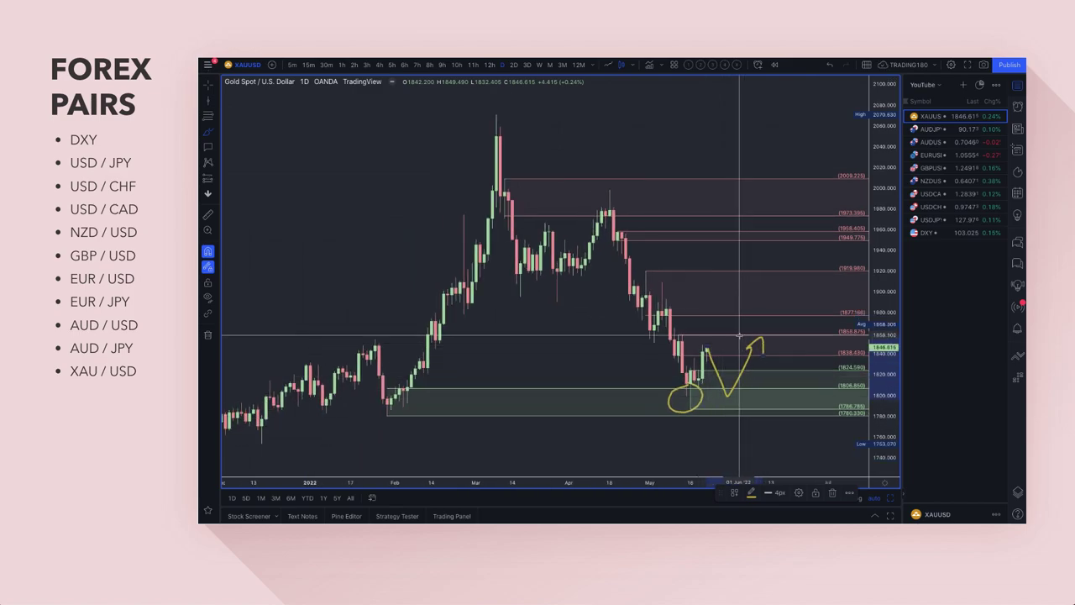
scroll(739, 335, "up", 2)
scroll(653, 314, "up", 1)
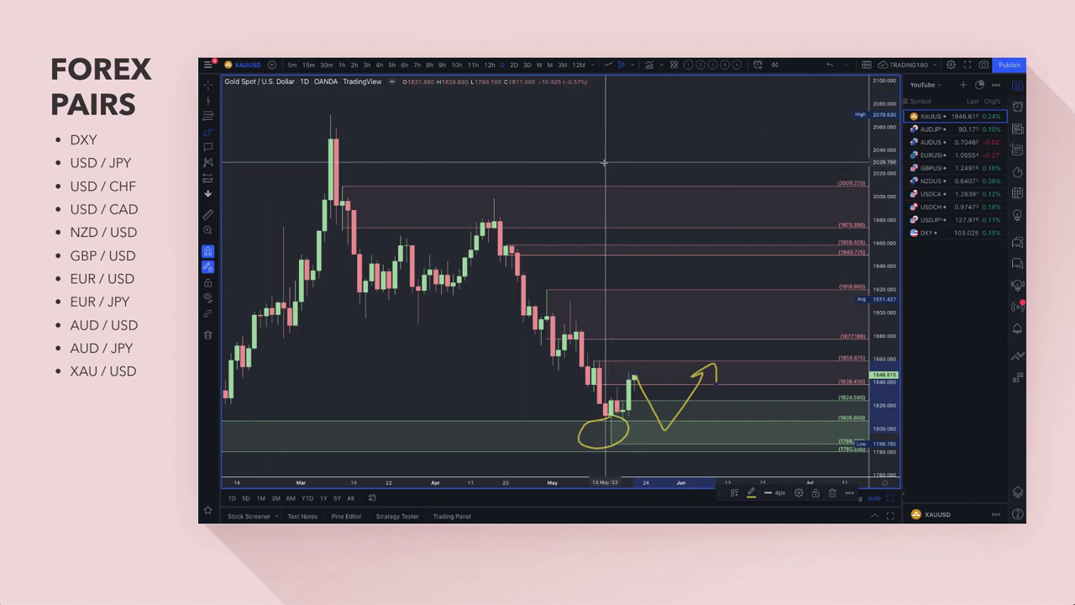
mouse_move(604, 163)
left_mouse_down()
mouse_move(605, 120)
mouse_move(596, 132)
mouse_move(621, 130)
left_mouse_up()
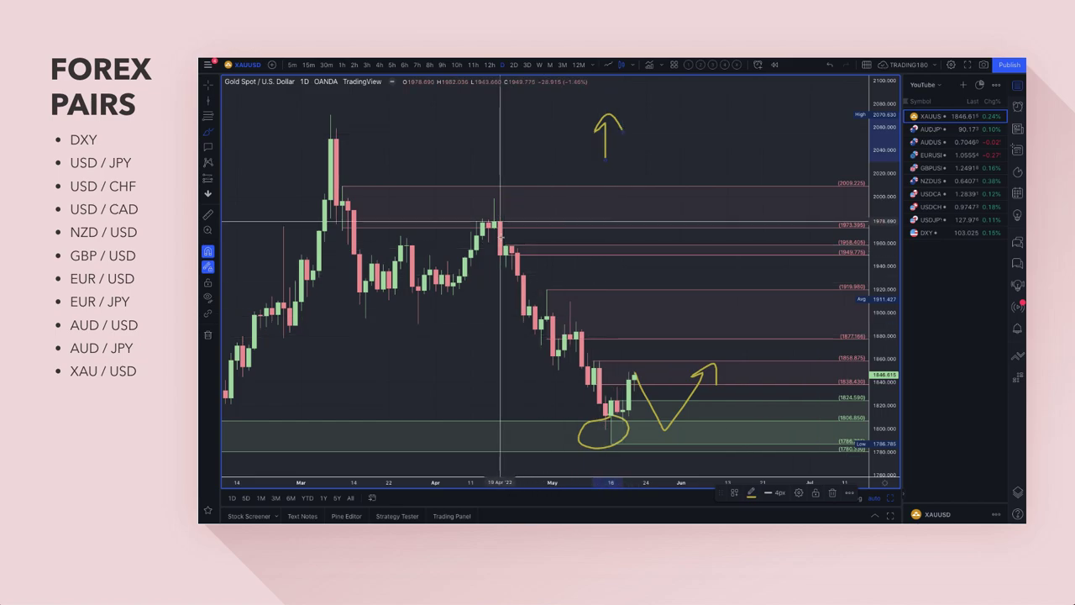
mouse_move(502, 243)
left_mouse_down()
mouse_move(547, 351)
mouse_move(571, 307)
mouse_move(598, 403)
left_mouse_up()
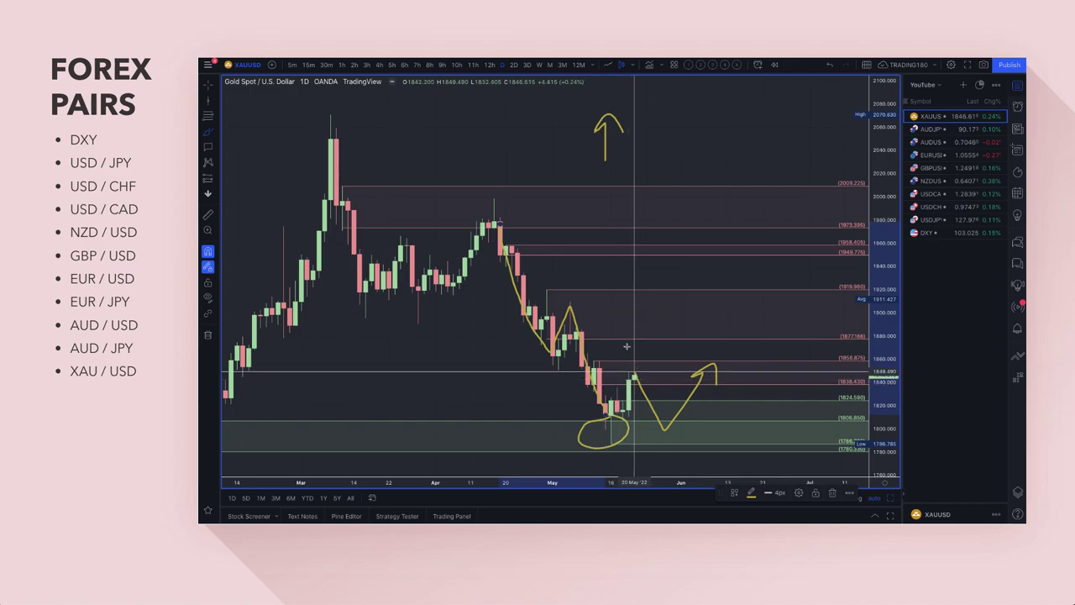
Extend the row of arrows above the XAUUSD supply zones with one downward and two upward arrows
left_click_drag(657, 107, 664, 162)
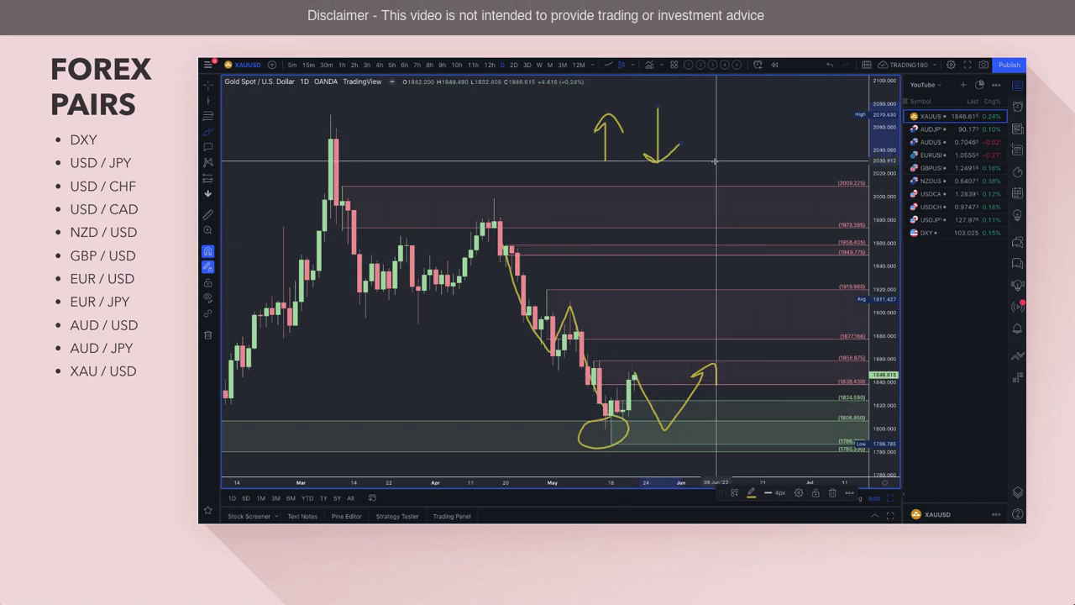
left_click_drag(716, 160, 717, 105)
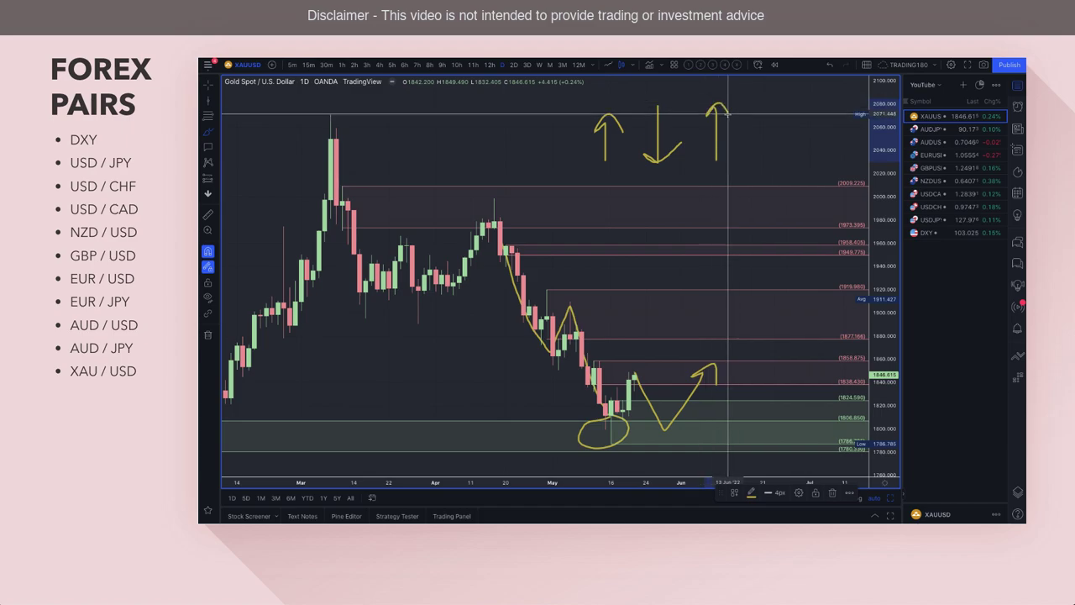
left_click_drag(763, 152, 763, 107)
left_click_drag(774, 117, 763, 107)
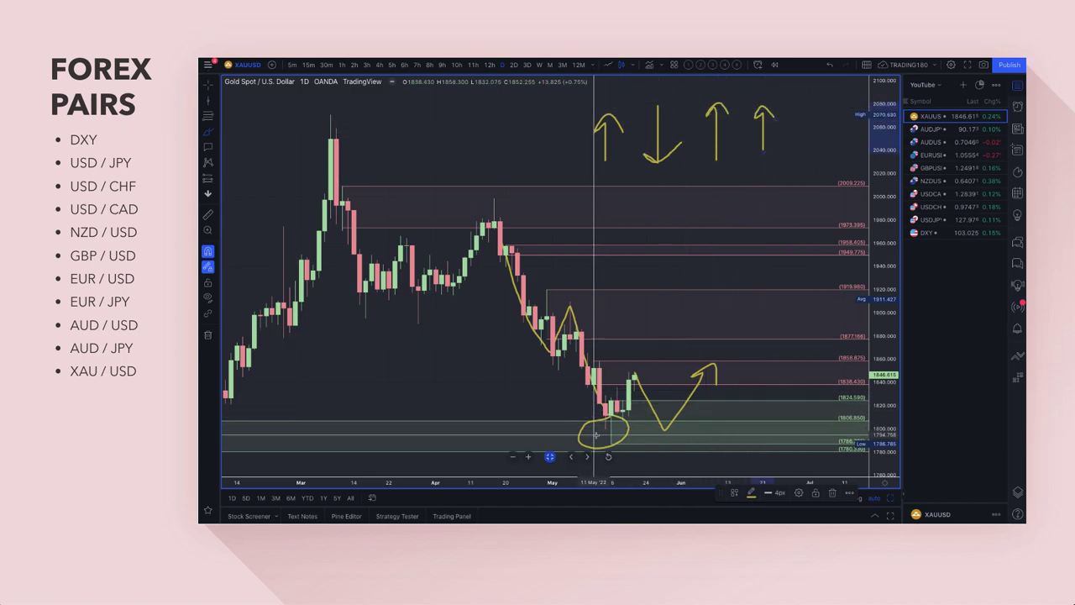
Brush a circle at gold's latest candle with a path falling to about 1800, and a circle above 1877.166 with a falling arrow
scroll(643, 403, "down", 3)
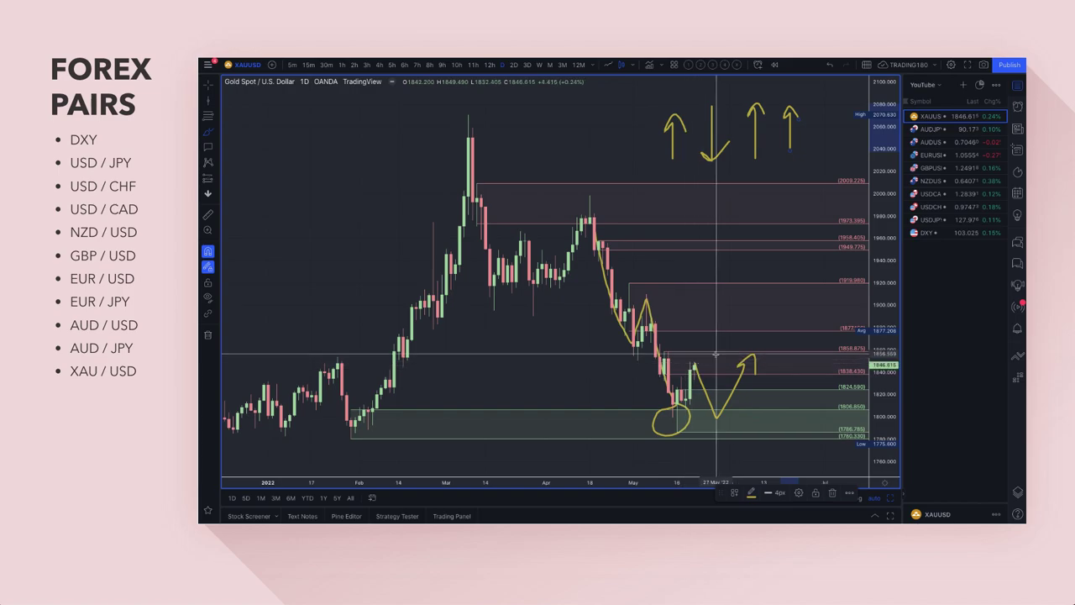
scroll(708, 345, "up", 4)
scroll(708, 344, "up", 2)
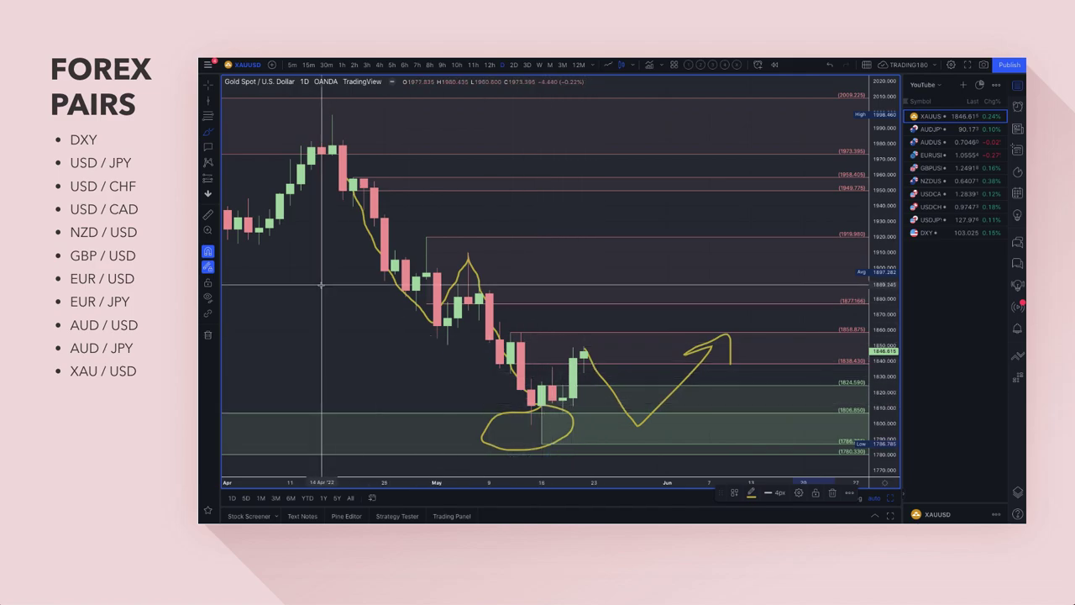
left_click(208, 132)
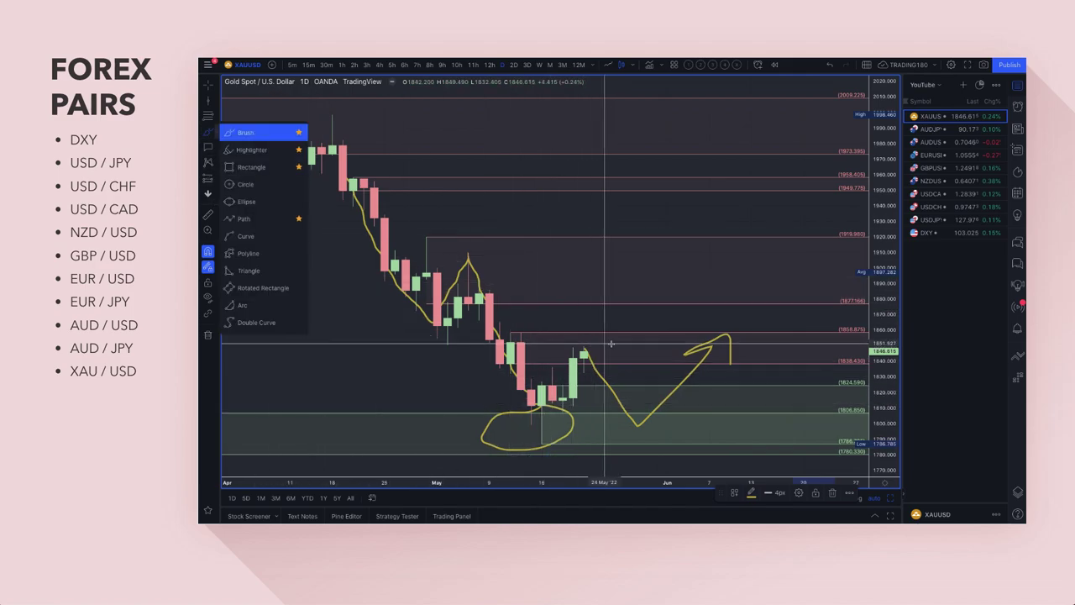
mouse_move(593, 336)
left_mouse_down()
mouse_move(567, 346)
mouse_move(595, 336)
mouse_move(604, 353)
mouse_move(589, 355)
mouse_move(635, 420)
left_mouse_up()
mouse_move(585, 249)
left_mouse_down()
mouse_move(624, 268)
mouse_move(619, 312)
mouse_move(634, 331)
left_mouse_up()
scroll(676, 235, "down", 5)
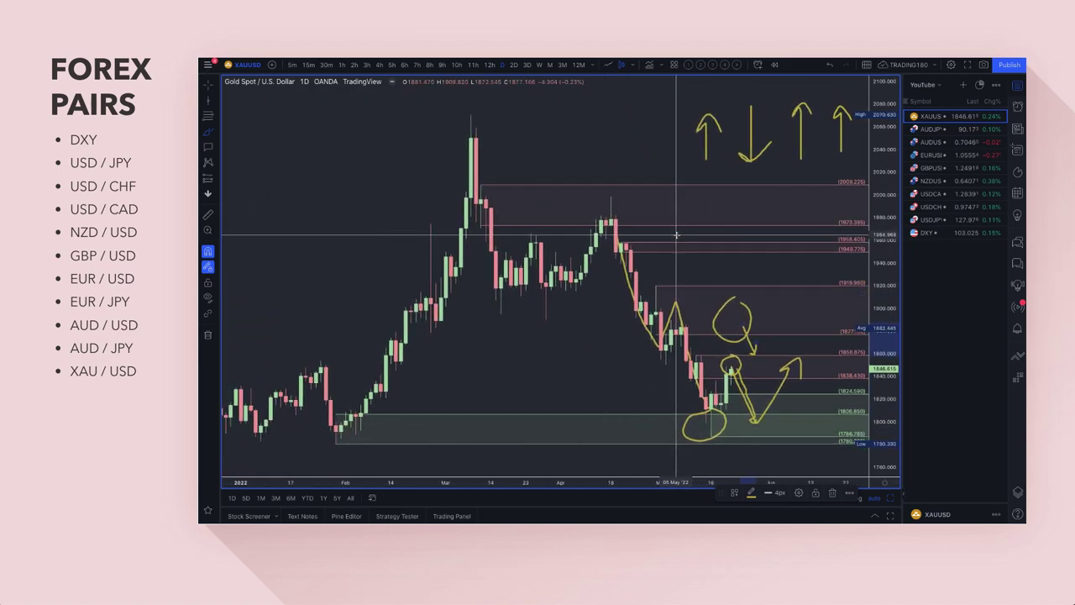
scroll(676, 235, "down", 5)
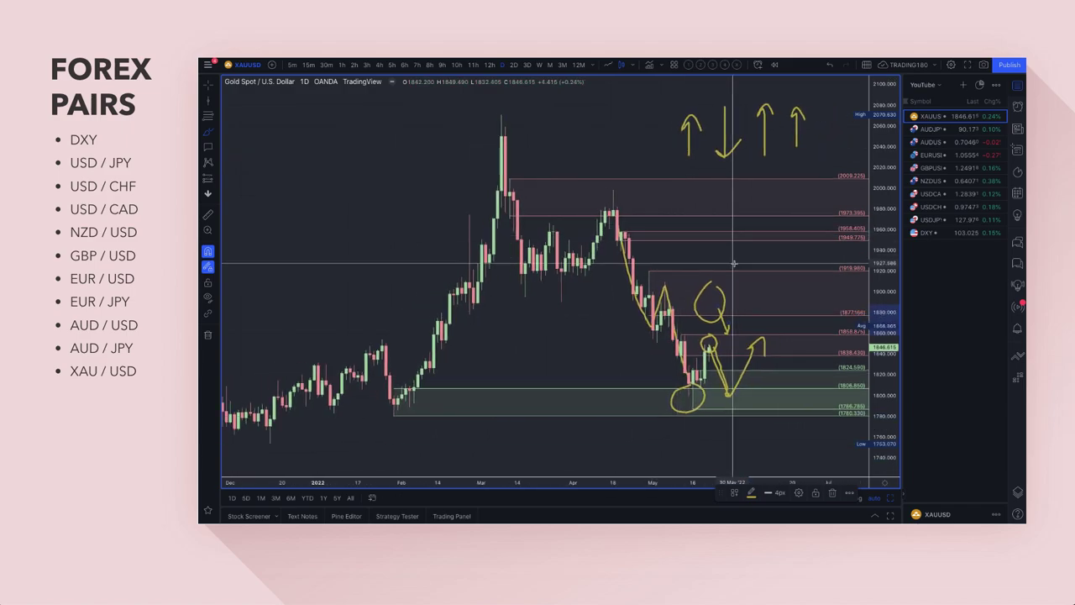